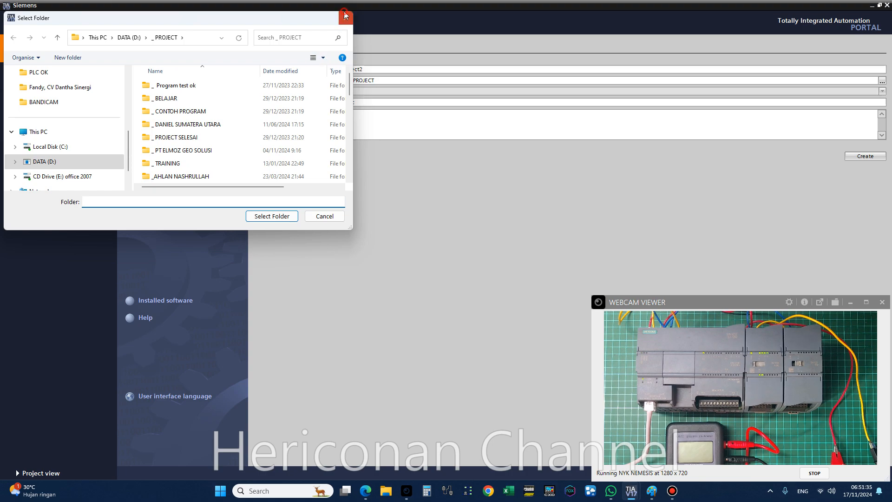
Create a new project named "TEST SCALING DAN HAIWELL SCADA", keeping the existing project path
{"action": "left_click", "coordinate": [347, 18]}
{"action": "double_click", "coordinate": [388, 70]}
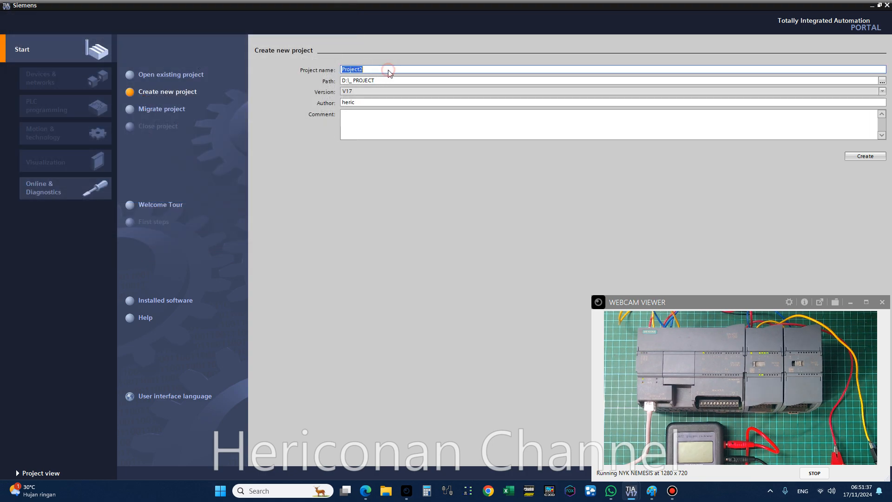
{"action": "type", "text": "TESTSCALING DAN HAIWELL SCADA"}
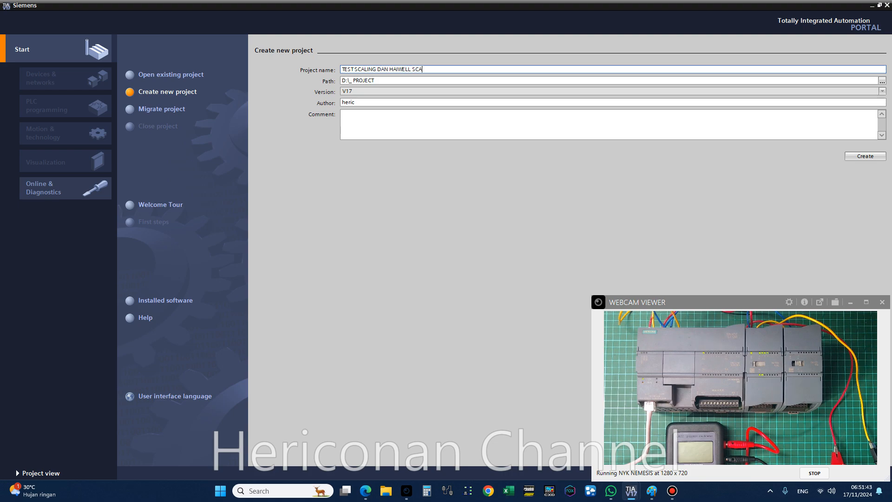
{"action": "left_click", "coordinate": [862, 157]}
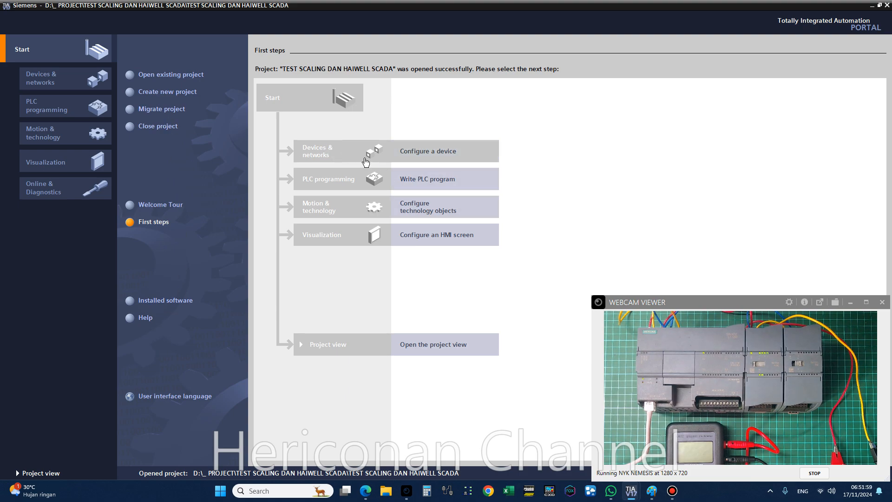
Start adding a new device to the project and list the SIMATIC S7-1200 CPU models
{"action": "left_click", "coordinate": [409, 152]}
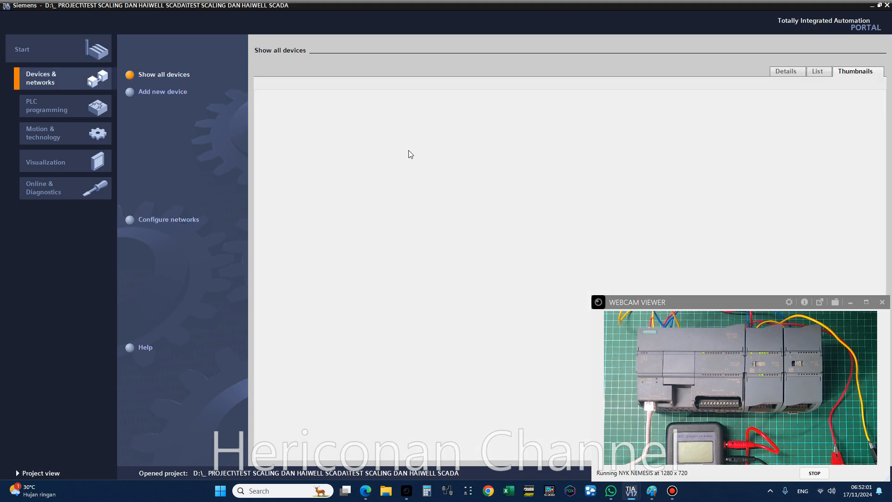
{"action": "left_click", "coordinate": [155, 95]}
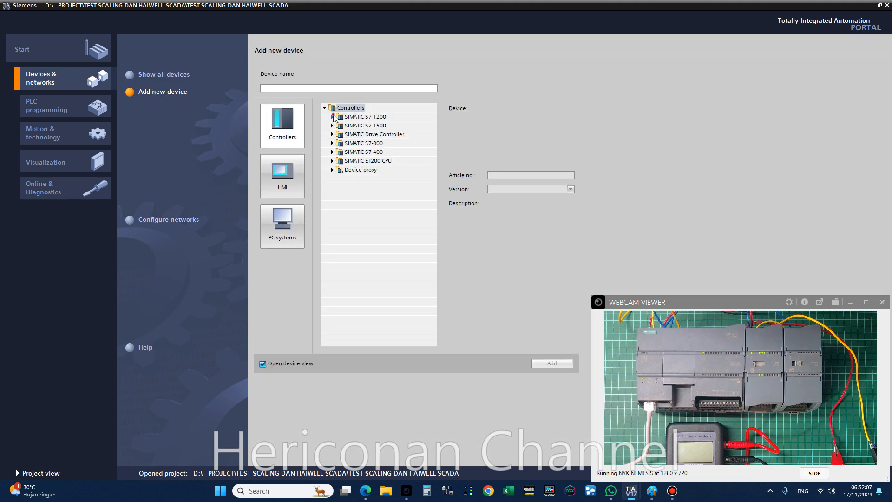
{"action": "left_click", "coordinate": [332, 117]}
{"action": "left_click", "coordinate": [340, 126]}
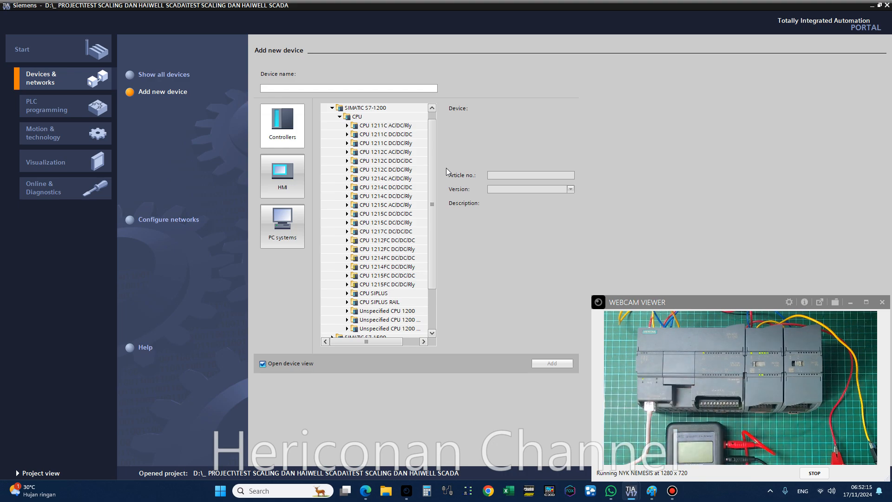
{"action": "left_click_drag", "start_coordinate": [434, 216], "coordinate": [429, 257]}
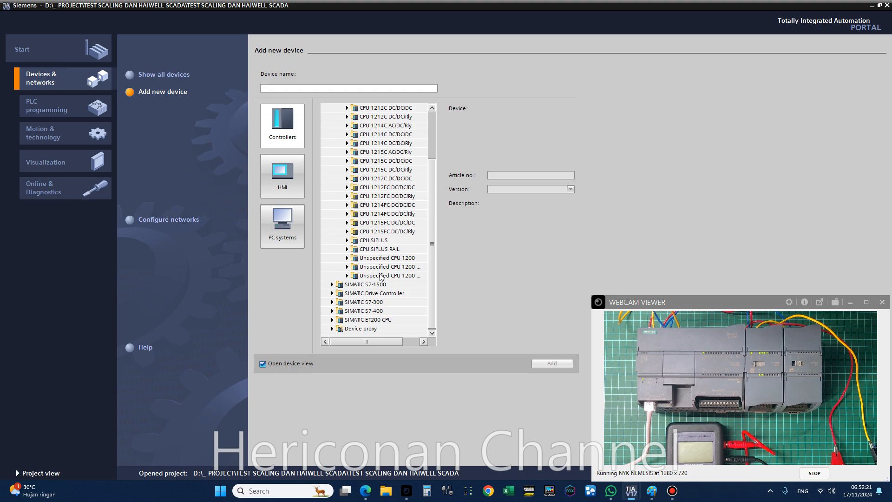
{"action": "left_click", "coordinate": [346, 258]}
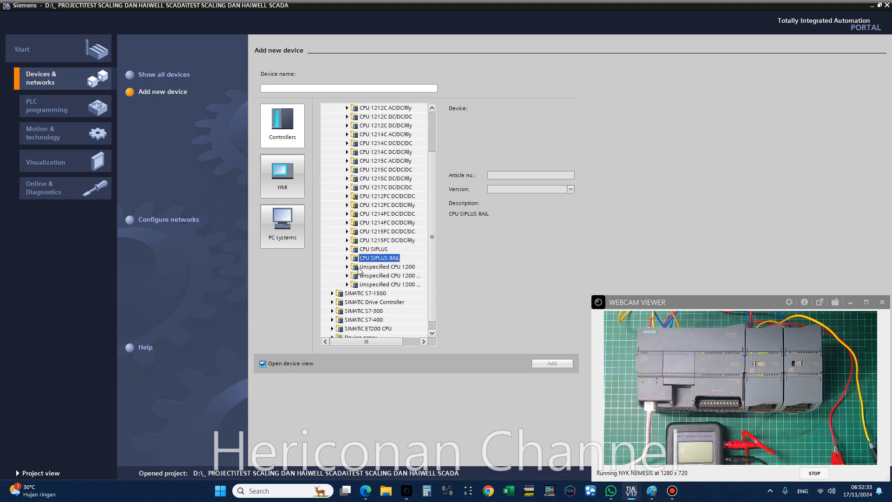
{"action": "left_click", "coordinate": [347, 258]}
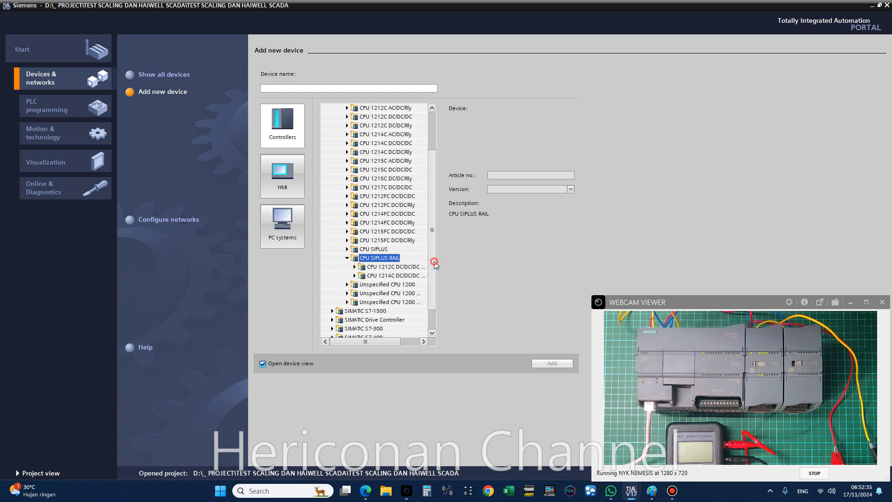
{"action": "left_click_drag", "start_coordinate": [434, 263], "coordinate": [438, 214]}
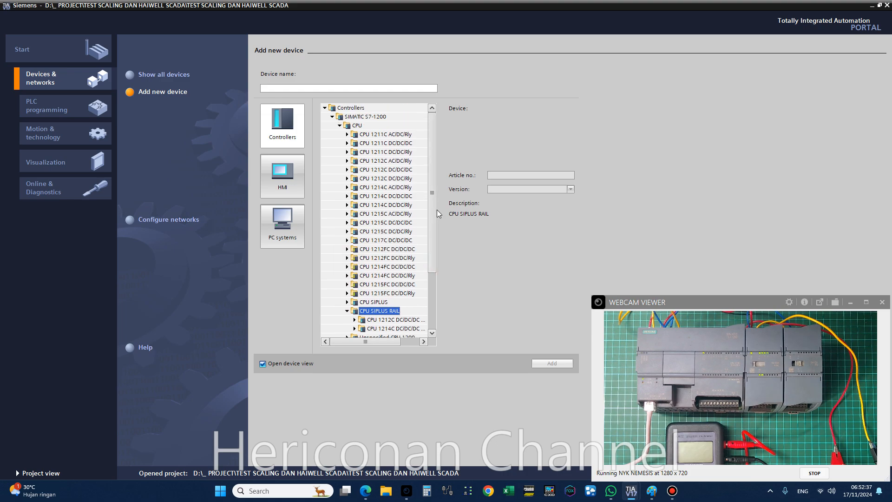
{"action": "left_click", "coordinate": [347, 293]}
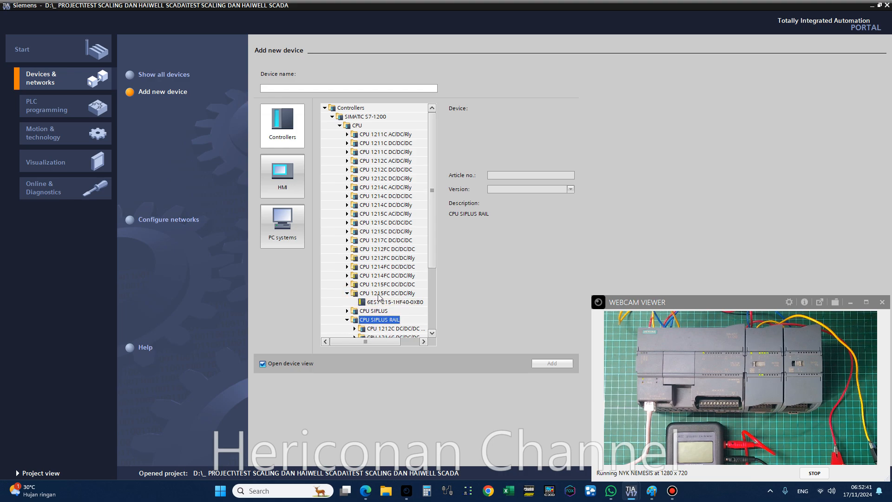
{"action": "left_click", "coordinate": [373, 294]}
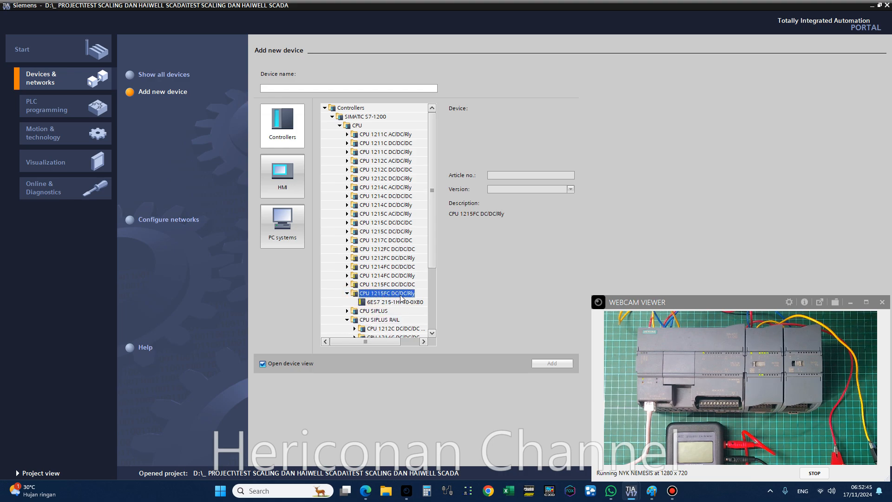
{"action": "left_click", "coordinate": [401, 301]}
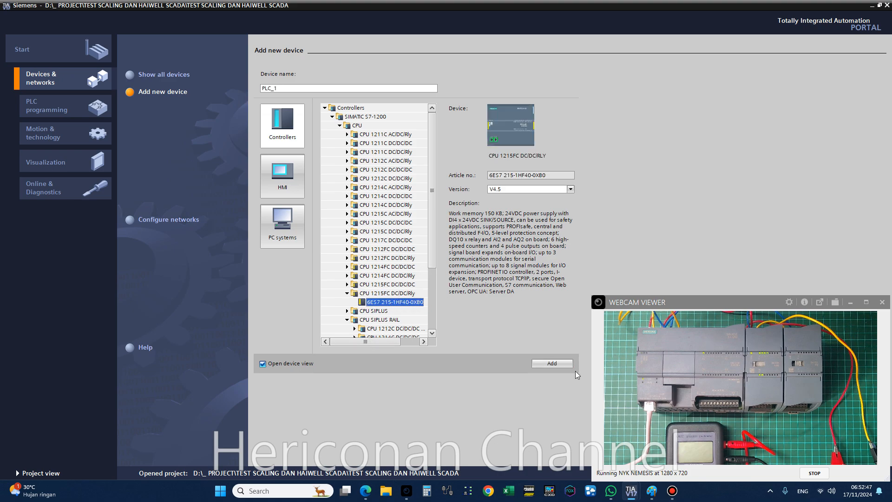
{"action": "double_click", "coordinate": [352, 295]}
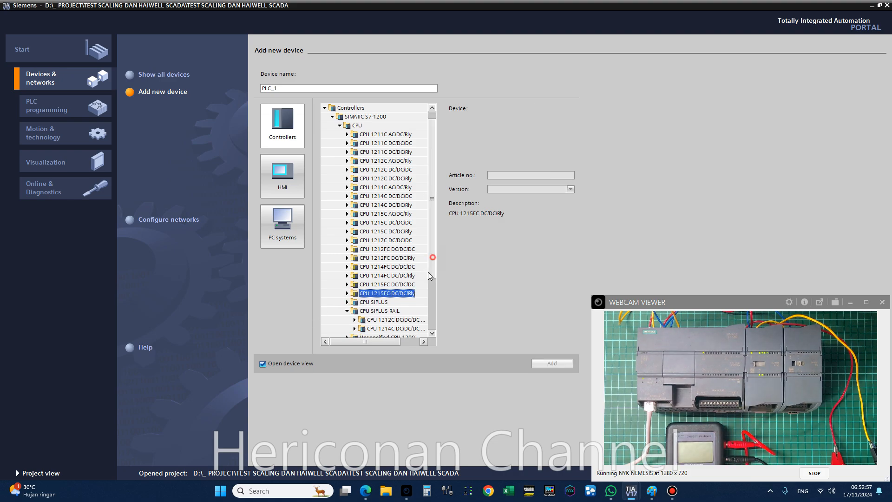
Add the Unspecified CPU 1200 with article number 6ES7 2XX-XXXXX-XXXX to the project
{"action": "left_click_drag", "start_coordinate": [432, 260], "coordinate": [421, 317]}
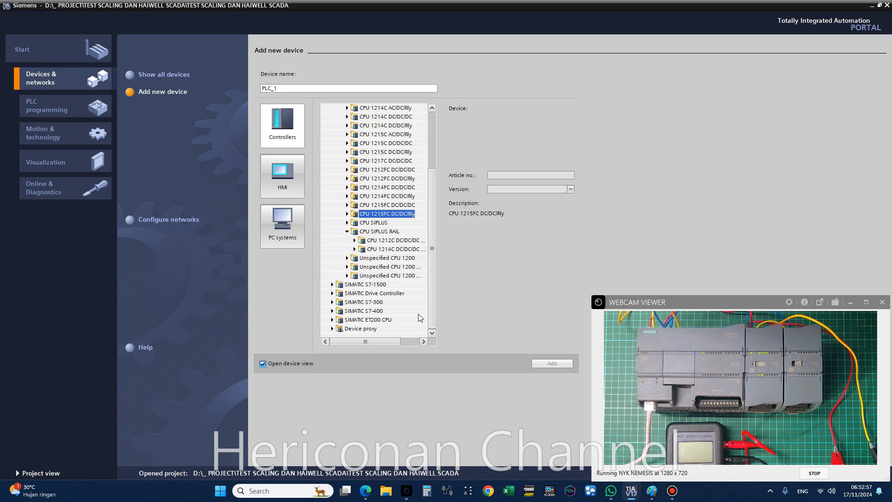
{"action": "left_click", "coordinate": [377, 231]}
{"action": "left_click", "coordinate": [347, 258]}
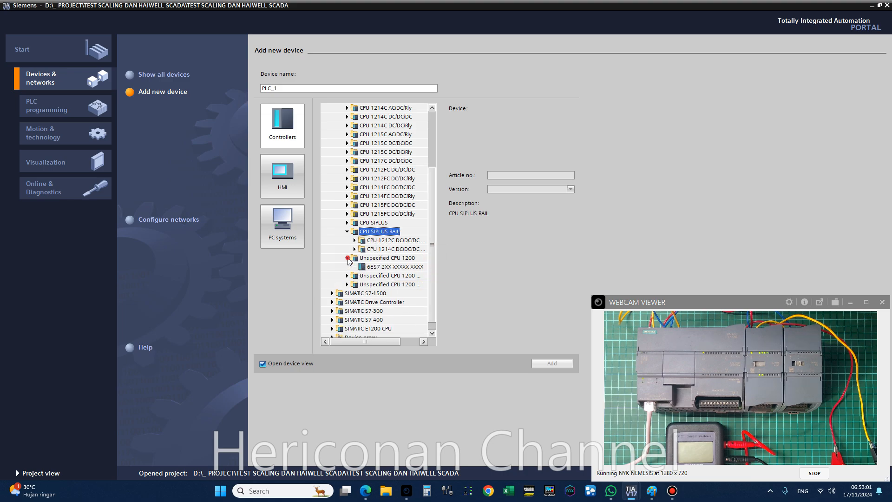
{"action": "left_click", "coordinate": [385, 259]}
{"action": "left_click", "coordinate": [399, 266]}
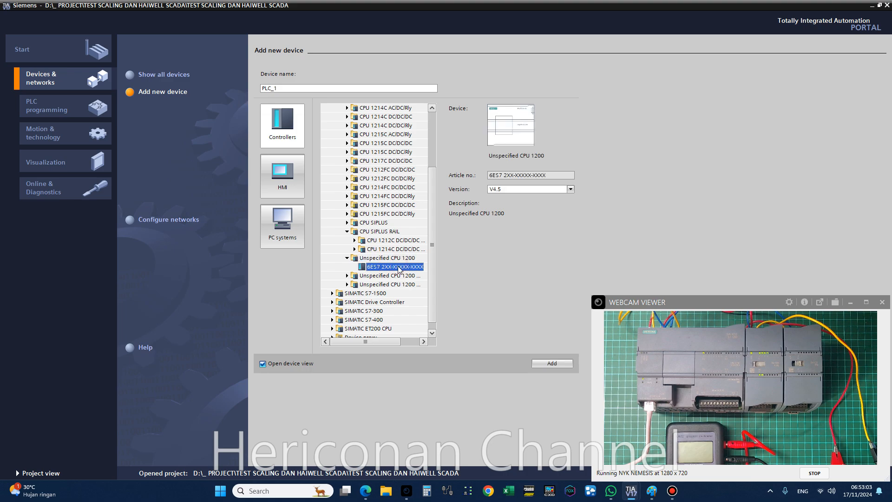
{"action": "left_click", "coordinate": [547, 365]}
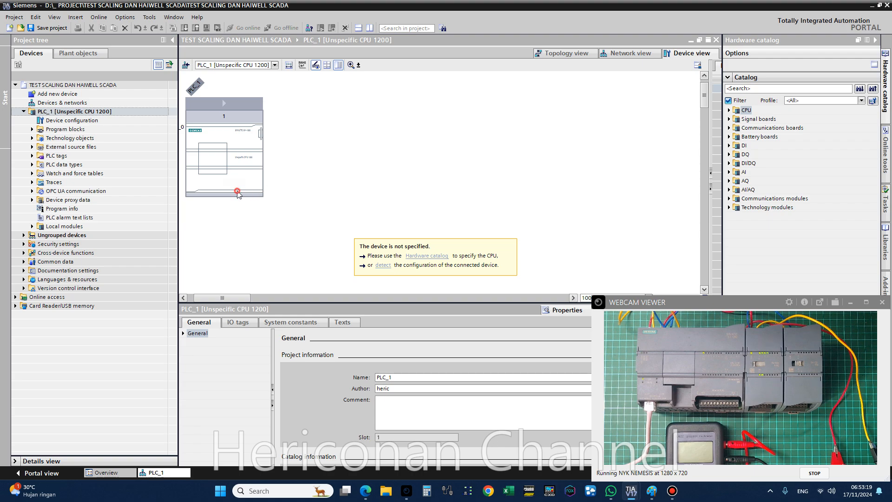
Start hardware detection for the unspecified PLC with interface type PN/IE and the Realtek PCIe GbE Family Controller
{"action": "left_click", "coordinate": [237, 189]}
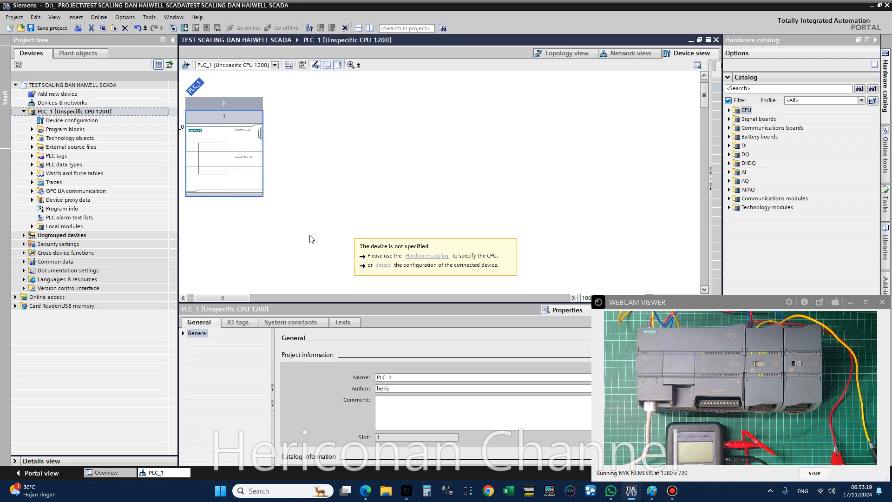
{"action": "left_click", "coordinate": [386, 267]}
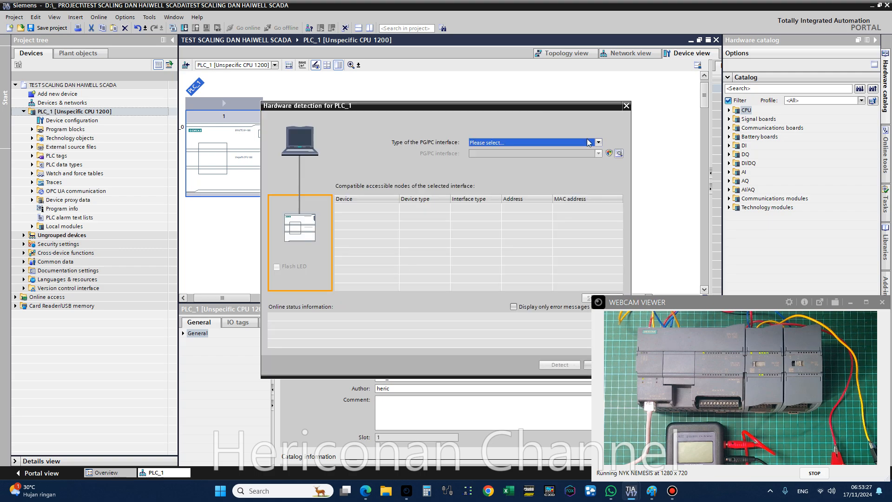
{"action": "left_click", "coordinate": [588, 142]}
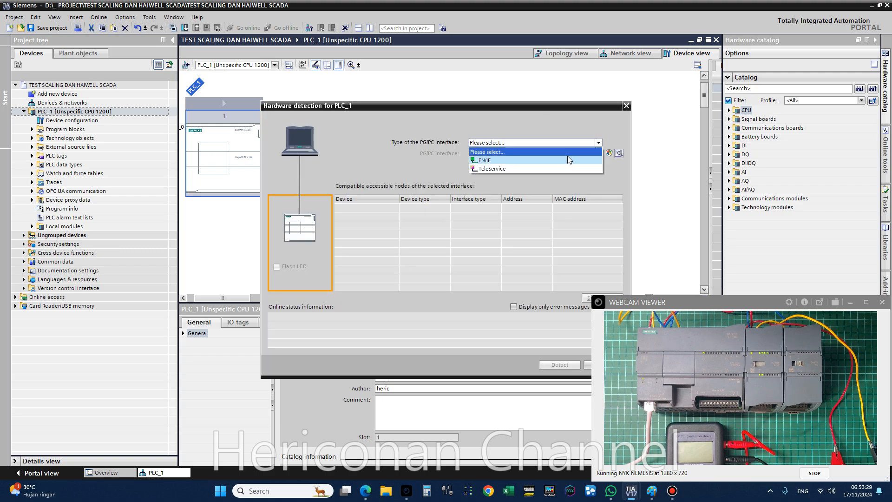
{"action": "left_click", "coordinate": [567, 158]}
{"action": "left_click", "coordinate": [560, 154]}
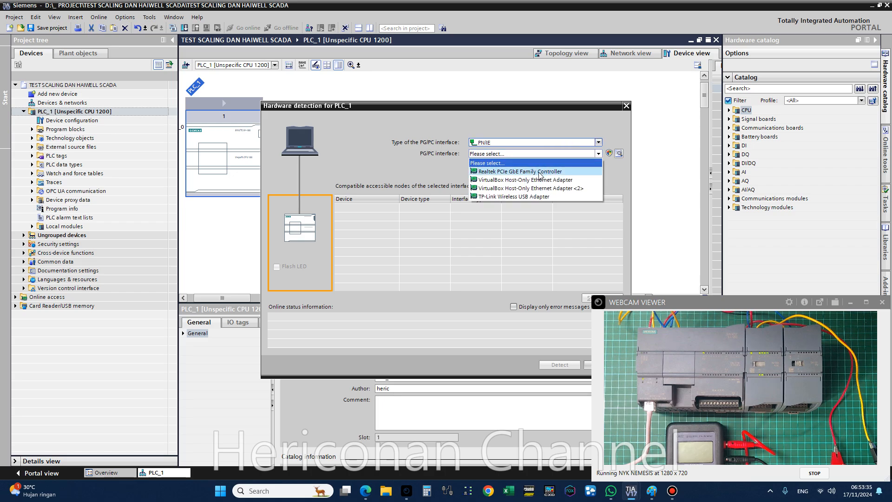
{"action": "left_click", "coordinate": [539, 171]}
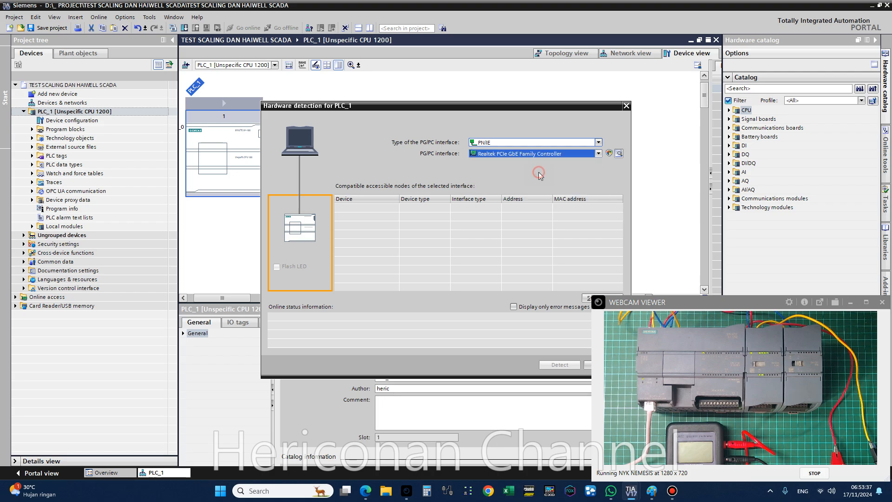
Search for compatible accessible nodes and detect the hardware configuration of the connected plc_1
{"action": "left_click_drag", "start_coordinate": [627, 303], "coordinate": [715, 295]}
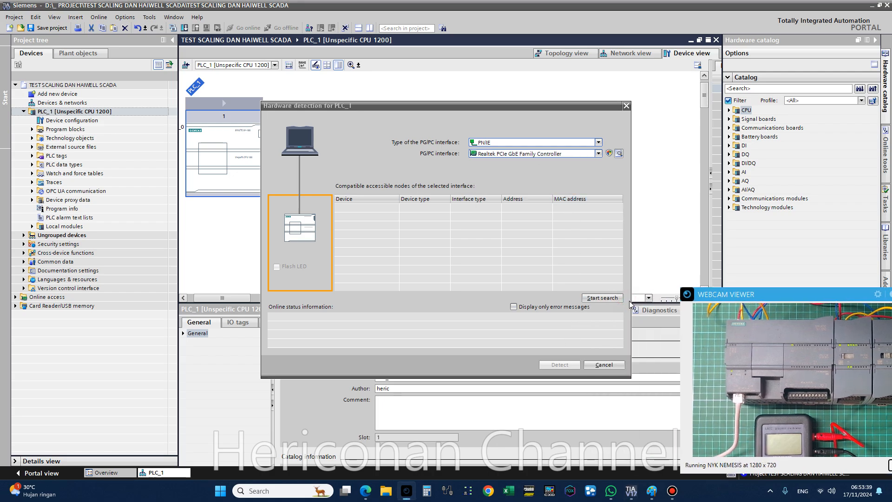
{"action": "left_click", "coordinate": [593, 298]}
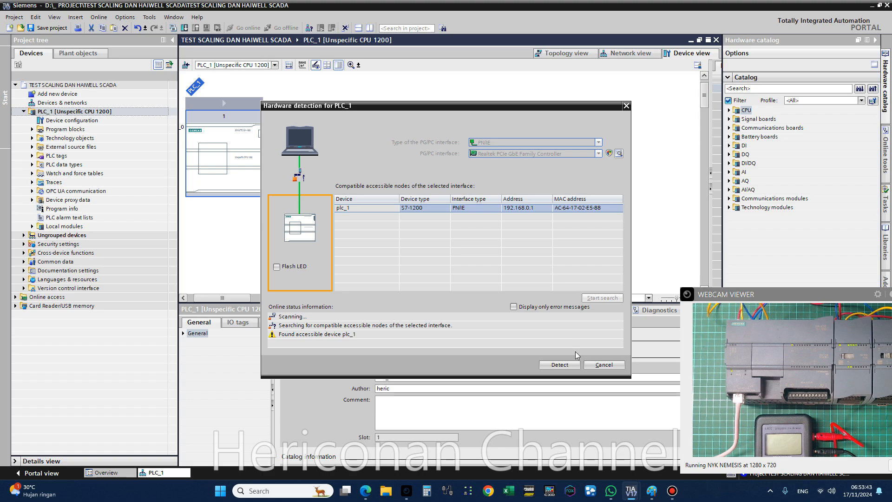
{"action": "left_click", "coordinate": [565, 365]}
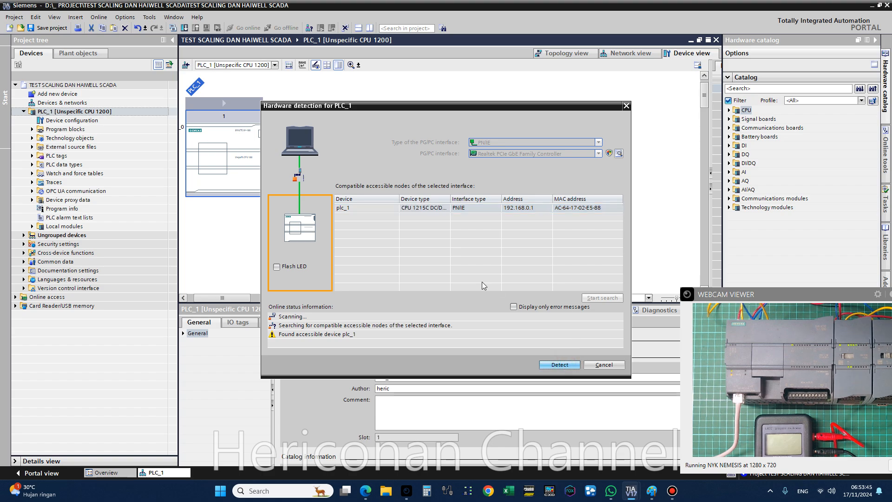
{"action": "left_click", "coordinate": [560, 365]}
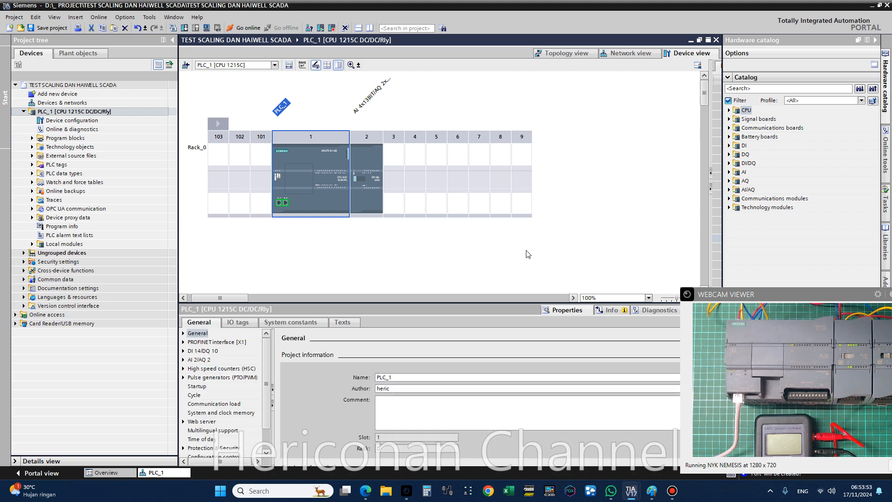
Set analog input Channel0 of the AI/AQ module in slot 2 to Current measurement with a 4..20 mA range
{"action": "left_click_drag", "start_coordinate": [517, 303], "coordinate": [520, 260]}
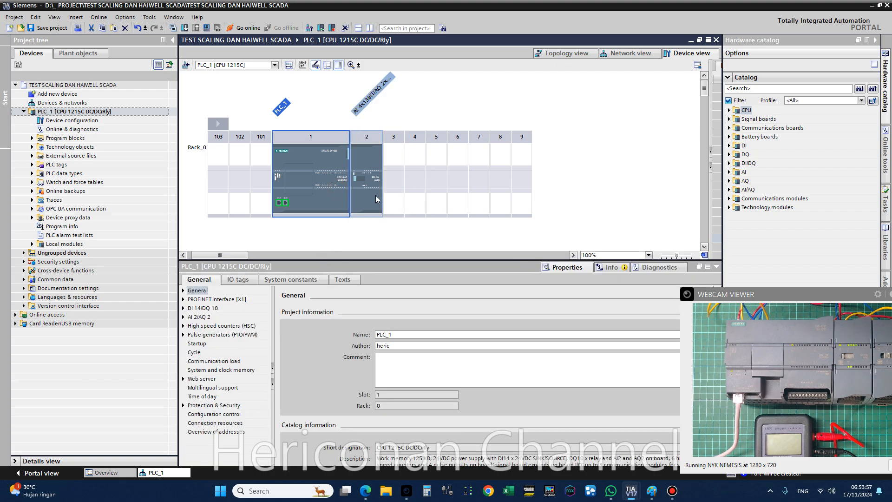
{"action": "double_click", "coordinate": [334, 192]}
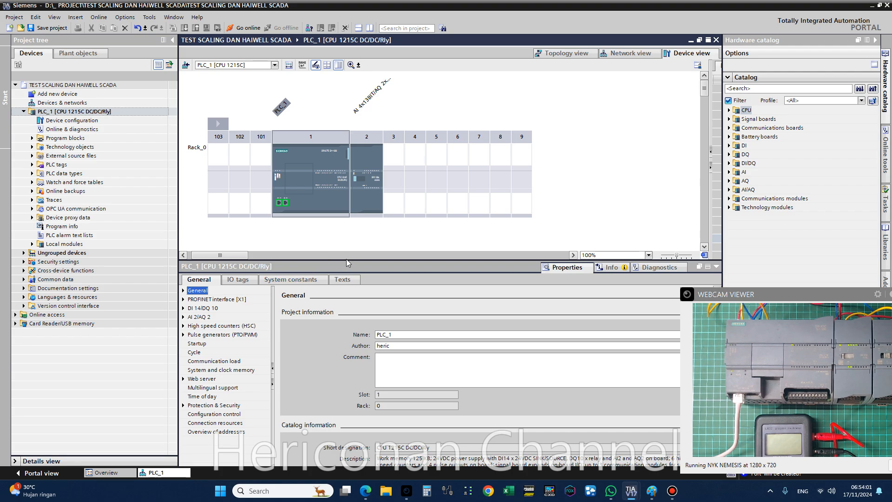
{"action": "left_click_drag", "start_coordinate": [346, 258], "coordinate": [347, 231]}
{"action": "left_click", "coordinate": [360, 205]}
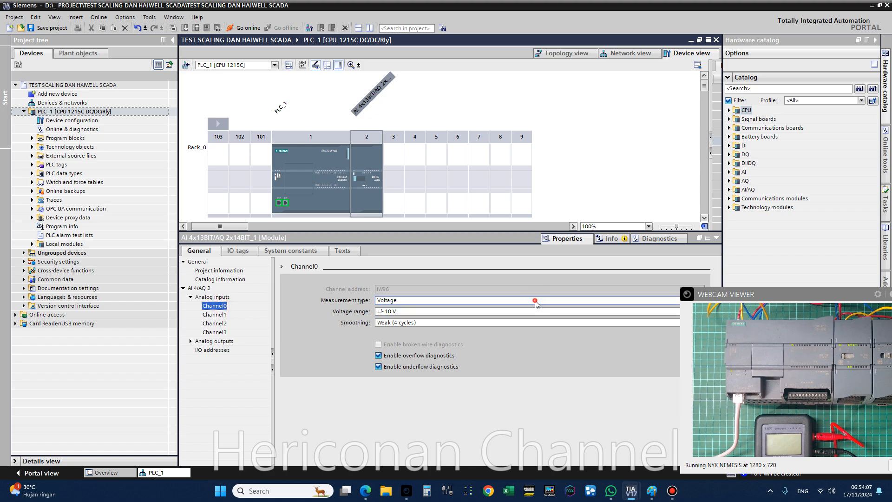
{"action": "left_click", "coordinate": [535, 301]}
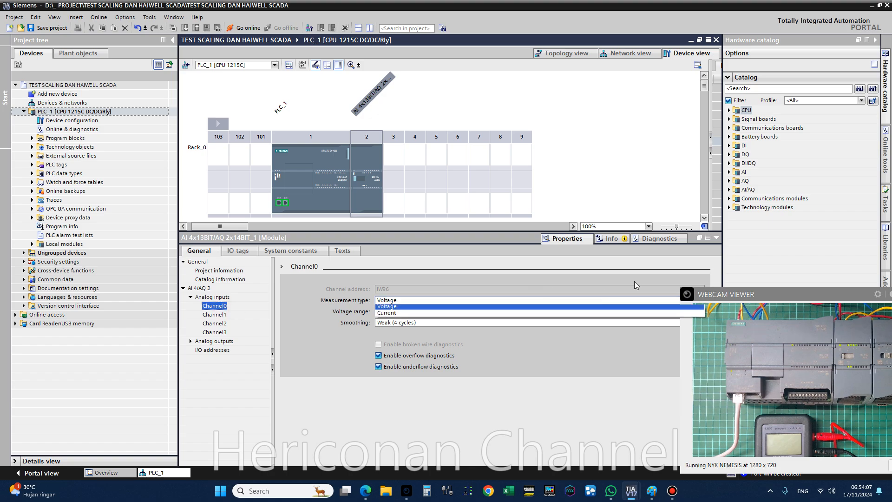
{"action": "left_click", "coordinate": [469, 316]}
{"action": "left_click", "coordinate": [477, 312]}
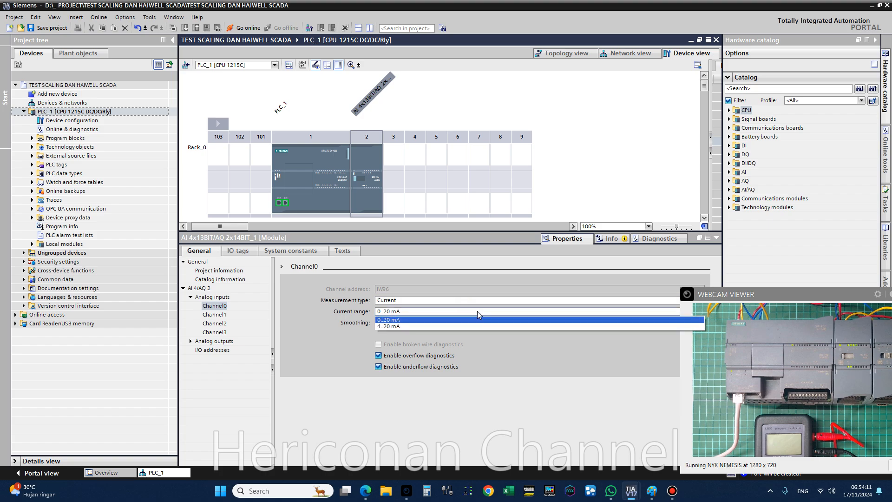
{"action": "left_click", "coordinate": [439, 326]}
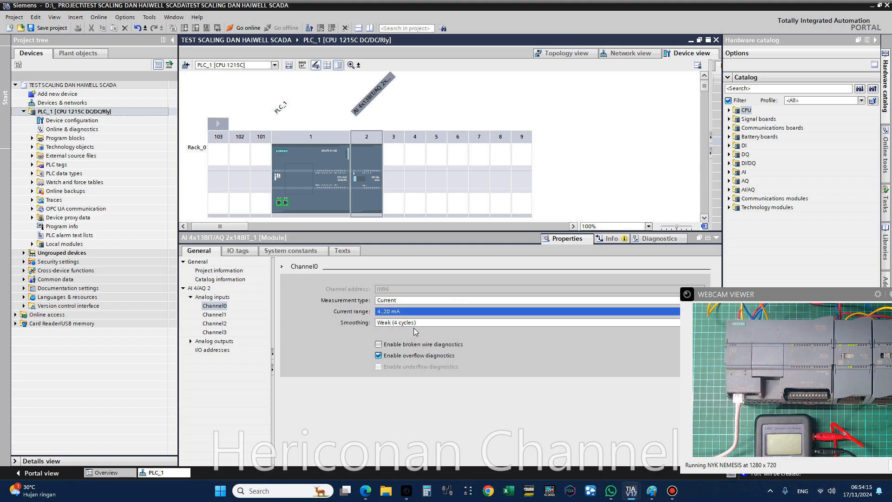
Set the protection access level of the CPU 1215C to Full access (no protection)
{"action": "left_click", "coordinate": [340, 212]}
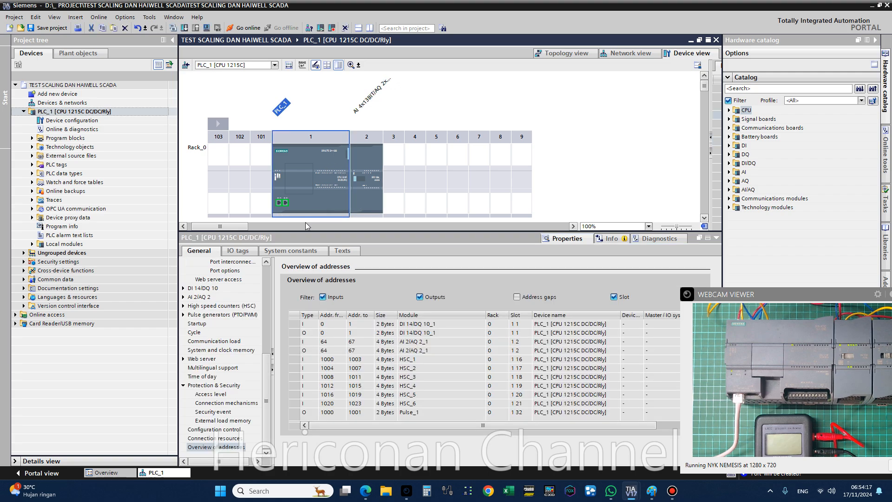
{"action": "left_click_drag", "start_coordinate": [266, 398], "coordinate": [263, 408]}
{"action": "left_click", "coordinate": [233, 386]}
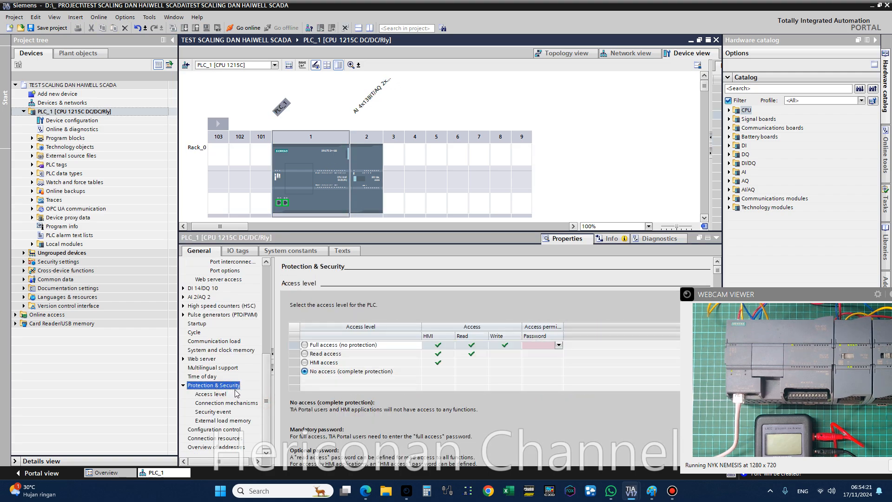
{"action": "left_click", "coordinate": [219, 394]}
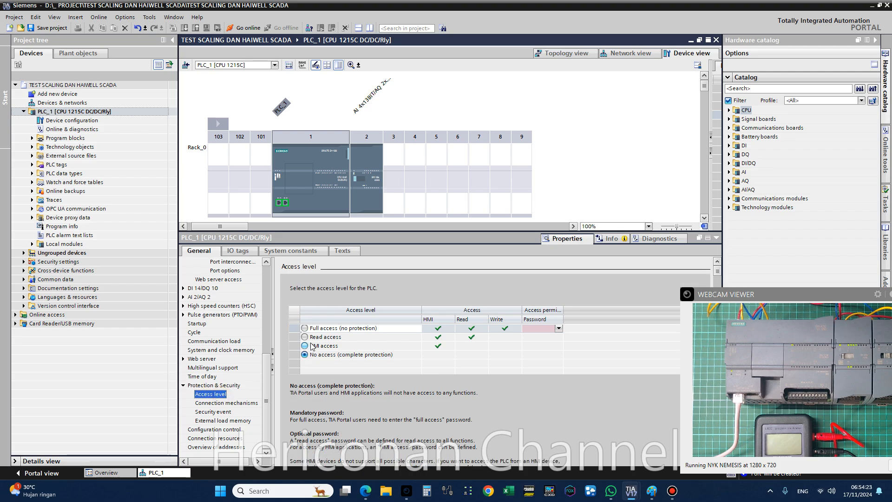
{"action": "left_click", "coordinate": [304, 328]}
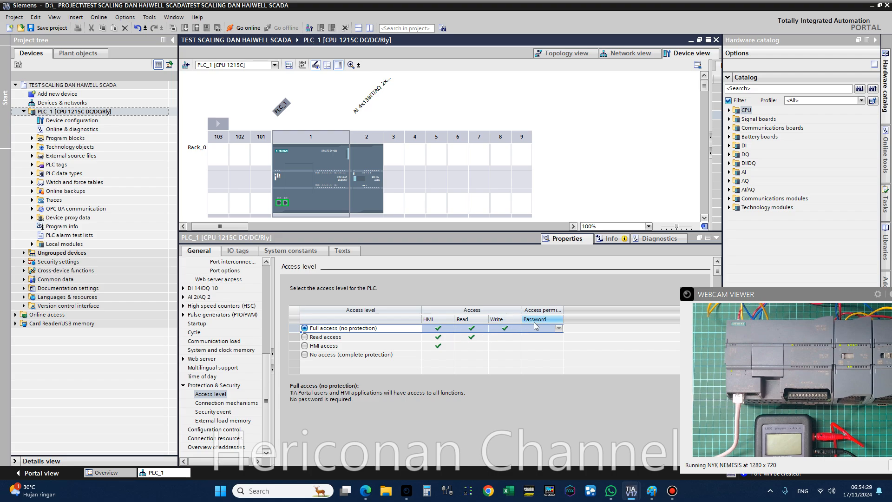
Permit access with PUT/GET communication from remote partners in the CPU's connection mechanisms
{"action": "left_click", "coordinate": [214, 404]}
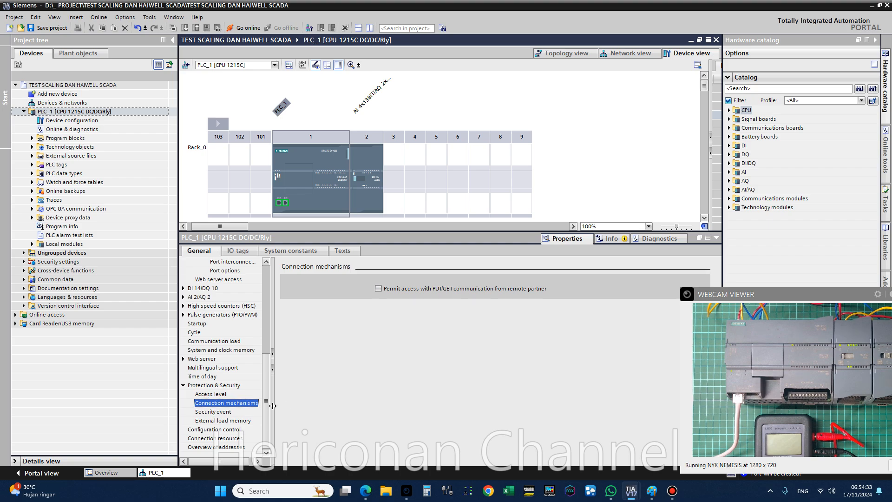
{"action": "left_click_drag", "start_coordinate": [272, 406], "coordinate": [284, 405]}
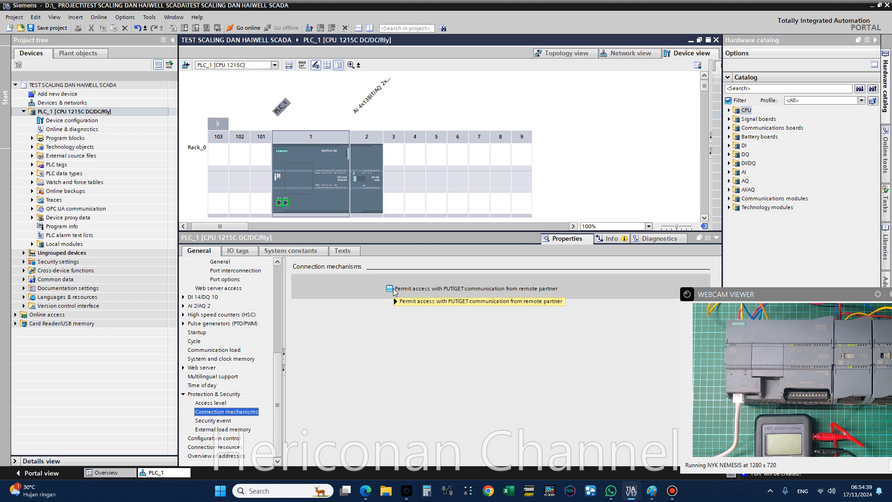
{"action": "mouse_move", "coordinate": [393, 292]}
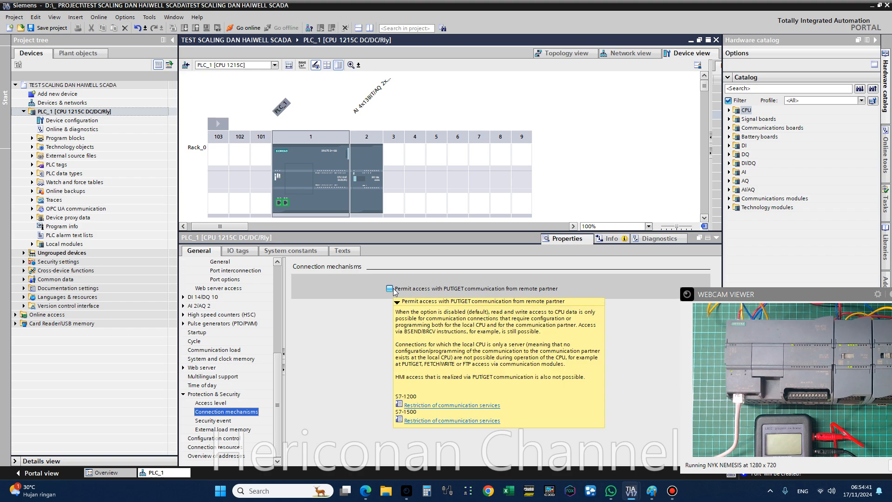
{"action": "left_click", "coordinate": [391, 290]}
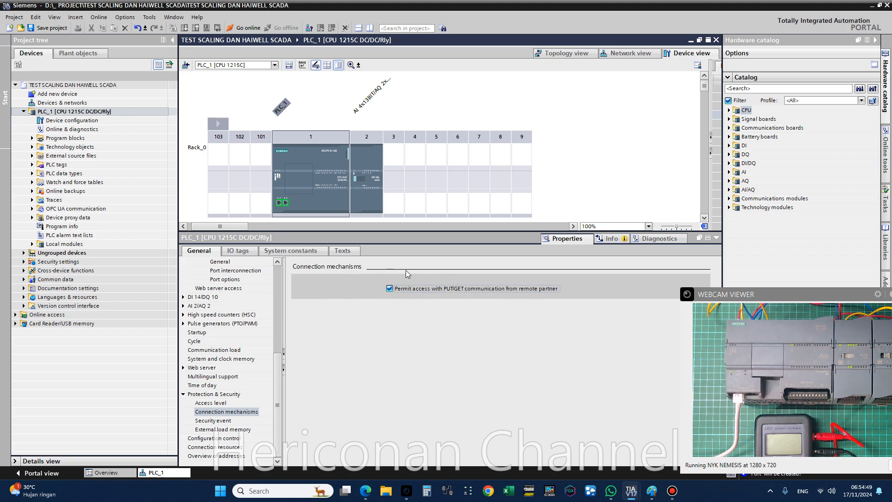
{"action": "scroll", "coordinate": [277, 371], "scroll_direction": "up", "scroll_amount": 3}
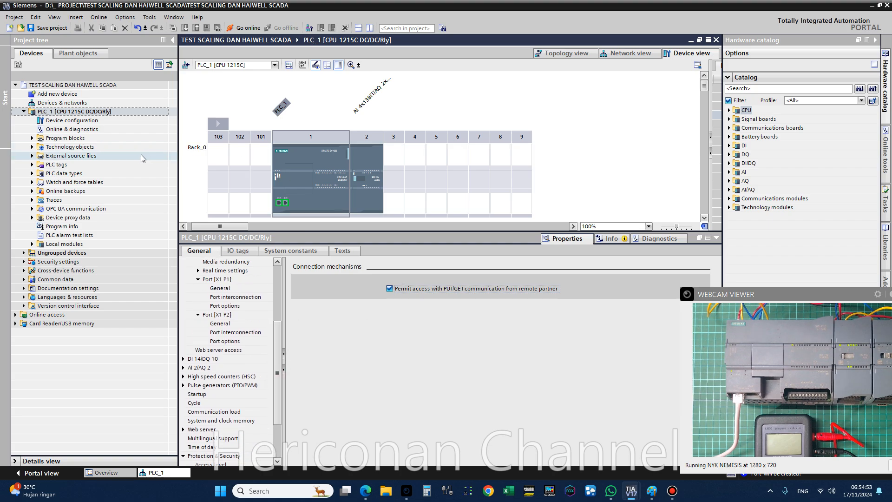
Compile the hardware of PLC_1 with the rebuild all option
{"action": "left_click", "coordinate": [81, 114]}
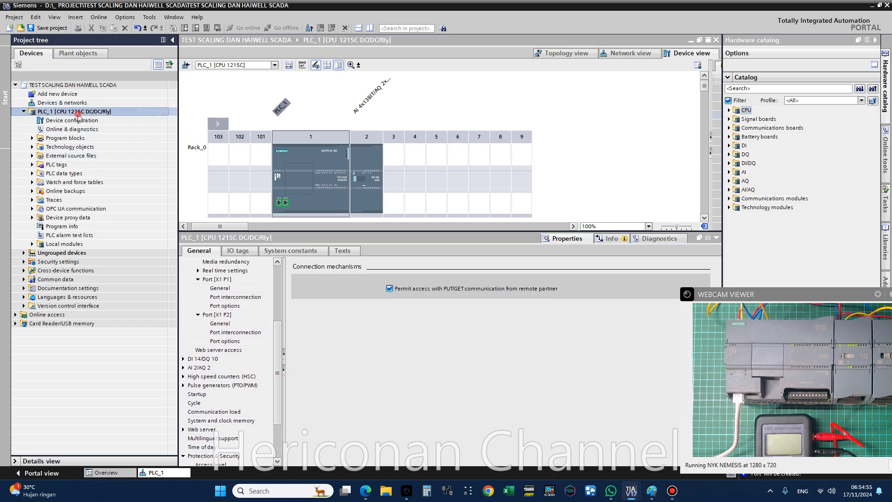
{"action": "right_click", "coordinate": [78, 114]}
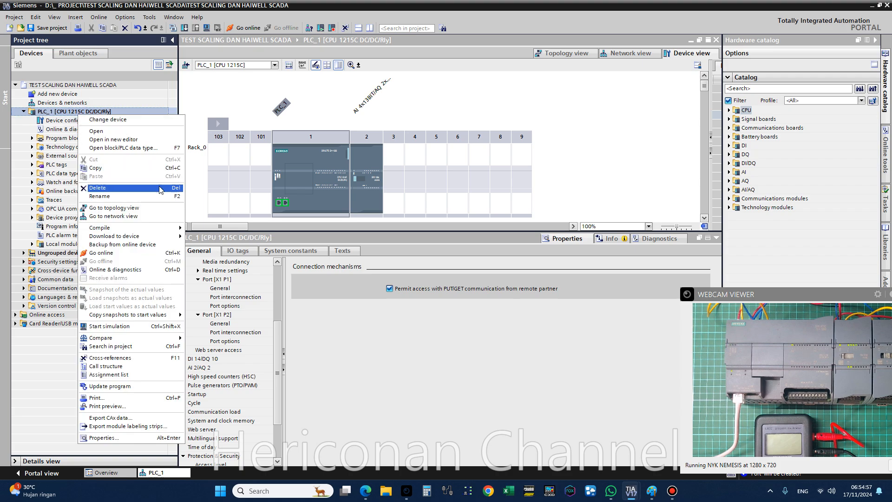
{"action": "mouse_move", "coordinate": [167, 227]}
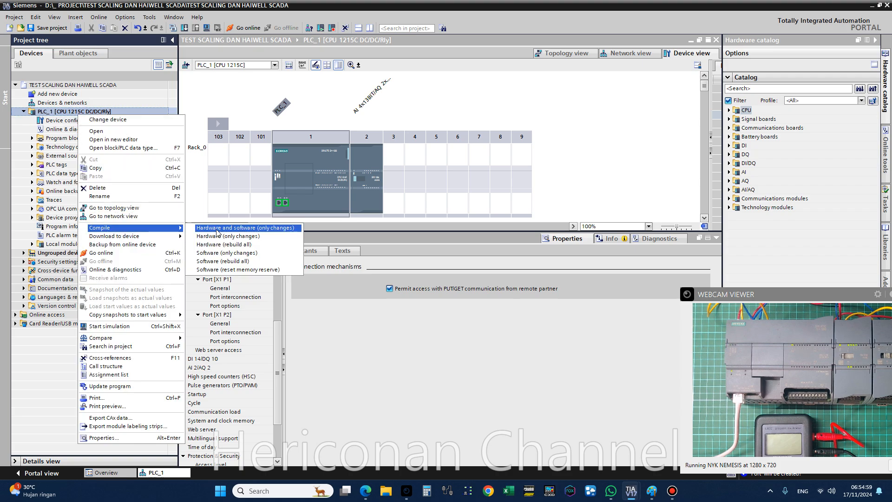
{"action": "left_click", "coordinate": [267, 243]}
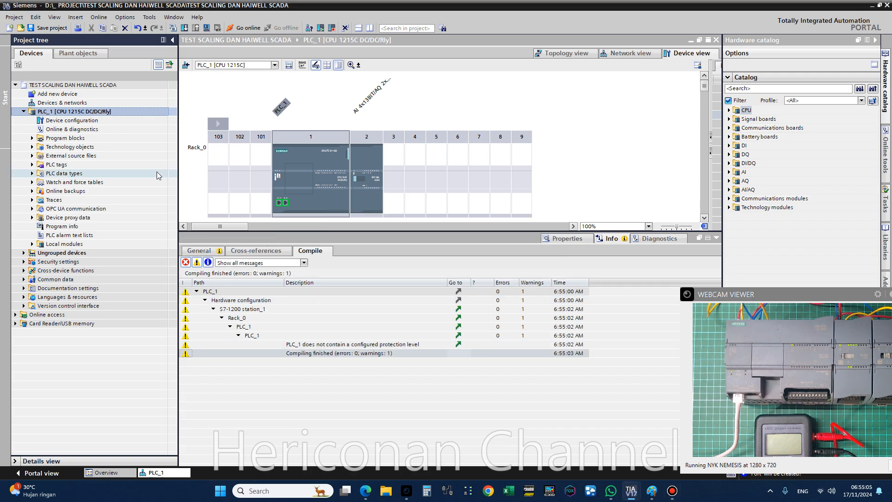
Open the Main [OB1] program block of PLC_1 and enlarge its editor area
{"action": "left_click", "coordinate": [33, 138]}
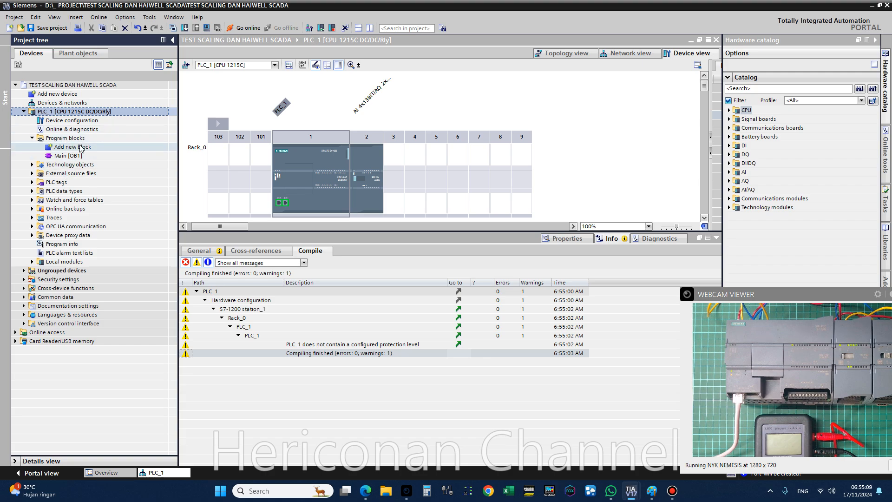
{"action": "left_click", "coordinate": [84, 142]}
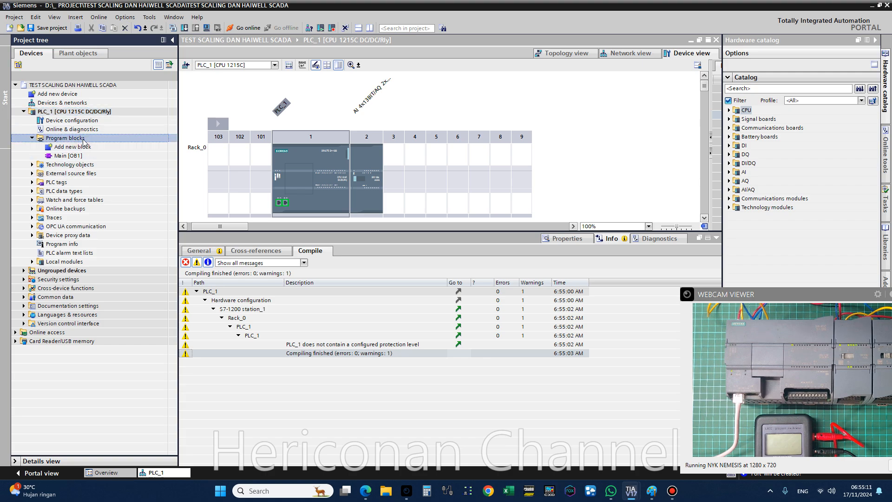
{"action": "left_click", "coordinate": [83, 156]}
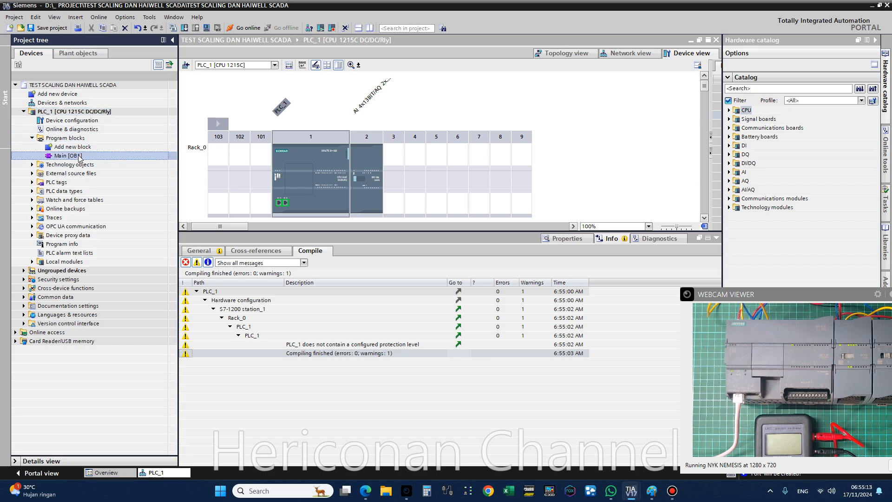
{"action": "double_click", "coordinate": [78, 155]}
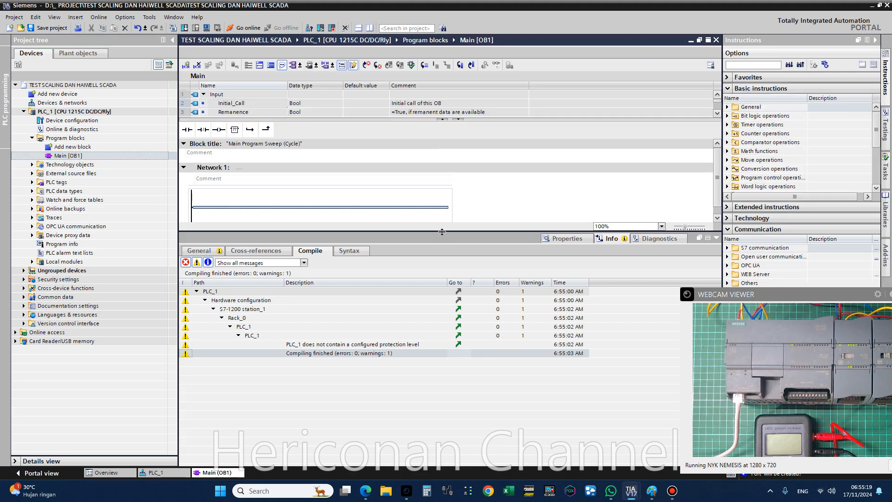
{"action": "left_click_drag", "start_coordinate": [442, 233], "coordinate": [442, 355]}
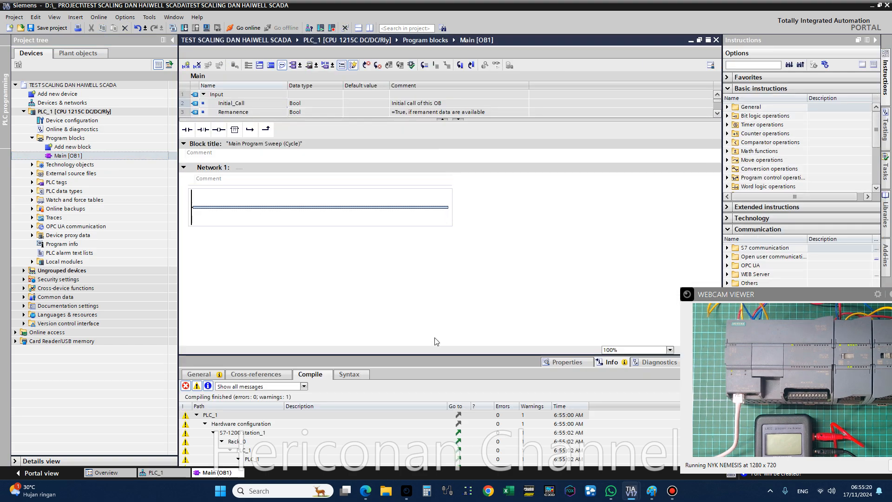
Search the instructions for SCAL and insert a NORM_X block followed by a SCALE_X block in Network 1 of Main
{"action": "left_click", "coordinate": [324, 210]}
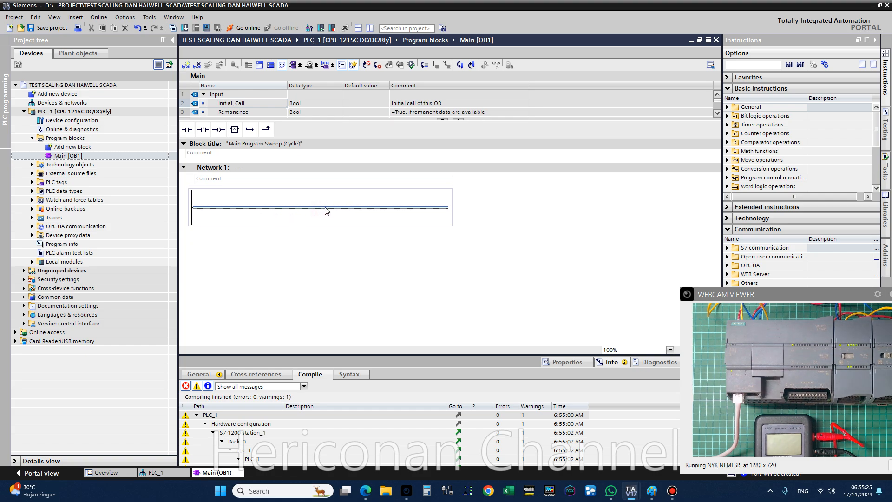
{"action": "left_click", "coordinate": [773, 65]}
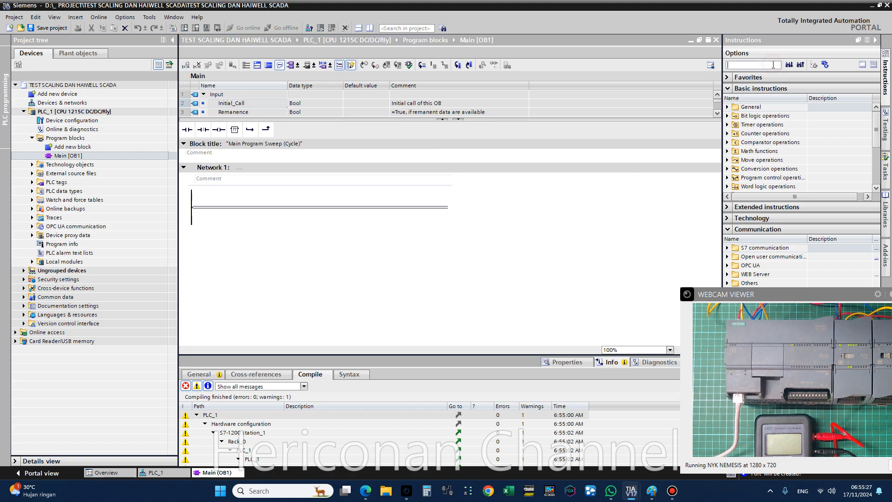
{"action": "type", "text": "SCAL"}
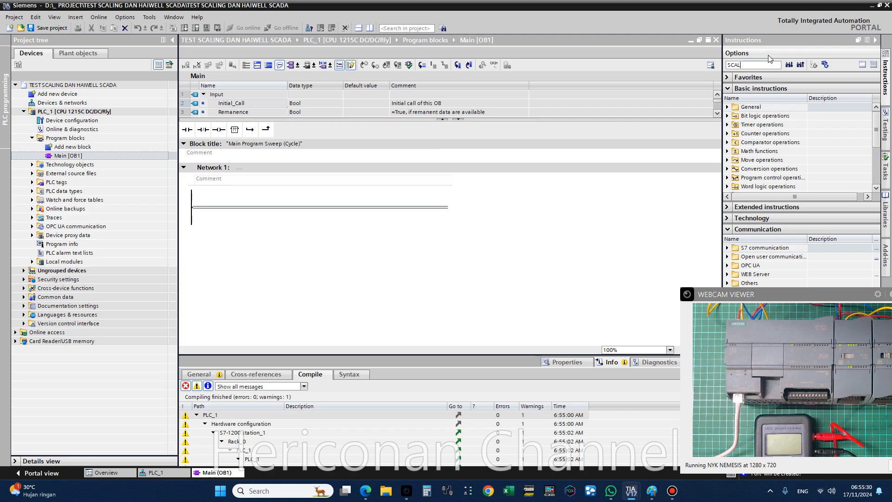
{"action": "key", "text": "Return"}
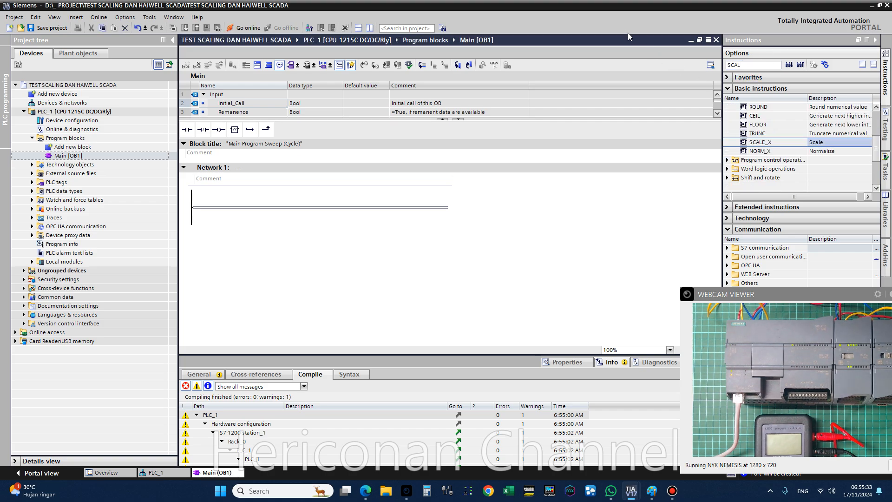
{"action": "left_click", "coordinate": [636, 0]}
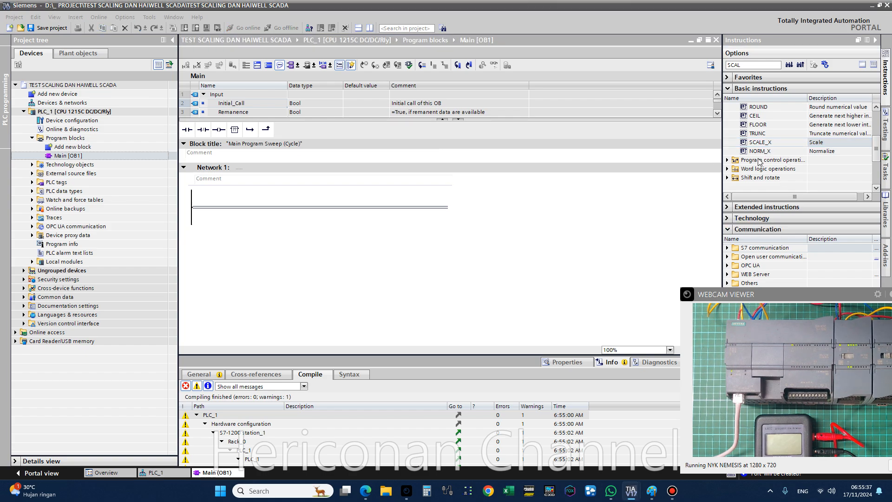
{"action": "left_click", "coordinate": [770, 151]}
{"action": "mouse_move", "coordinate": [776, 153]}
{"action": "left_mouse_down"}
{"action": "mouse_move", "coordinate": [294, 223]}
{"action": "mouse_move", "coordinate": [276, 211]}
{"action": "left_mouse_up"}
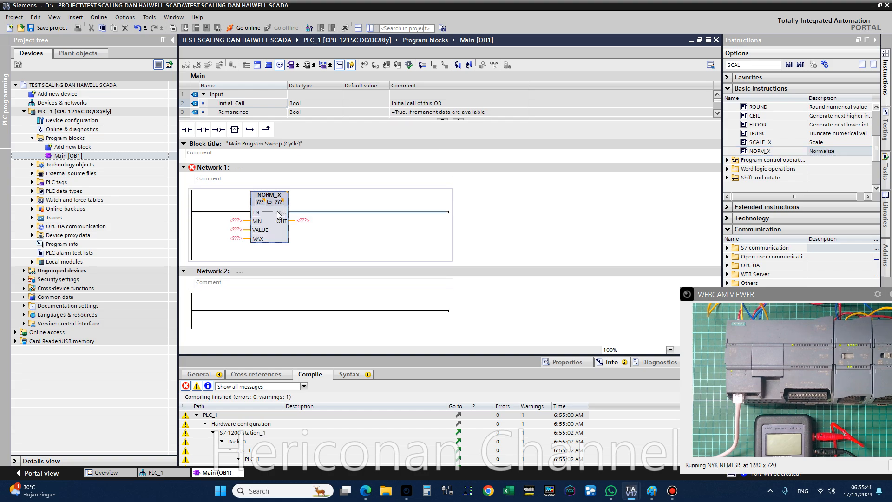
{"action": "left_click", "coordinate": [770, 143]}
{"action": "left_click_drag", "start_coordinate": [770, 145], "coordinate": [379, 215]}
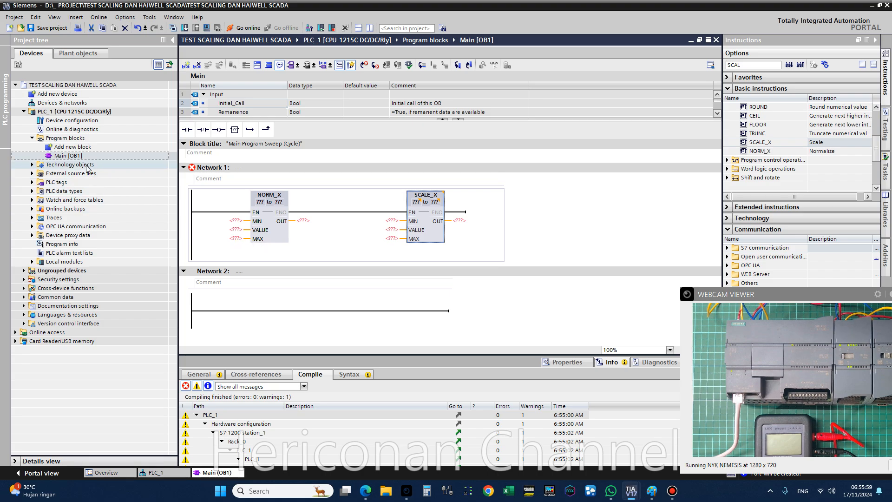
Add a global data block named TEMPERATUR with automatic numbering to the program blocks and open it
{"action": "double_click", "coordinate": [74, 146]}
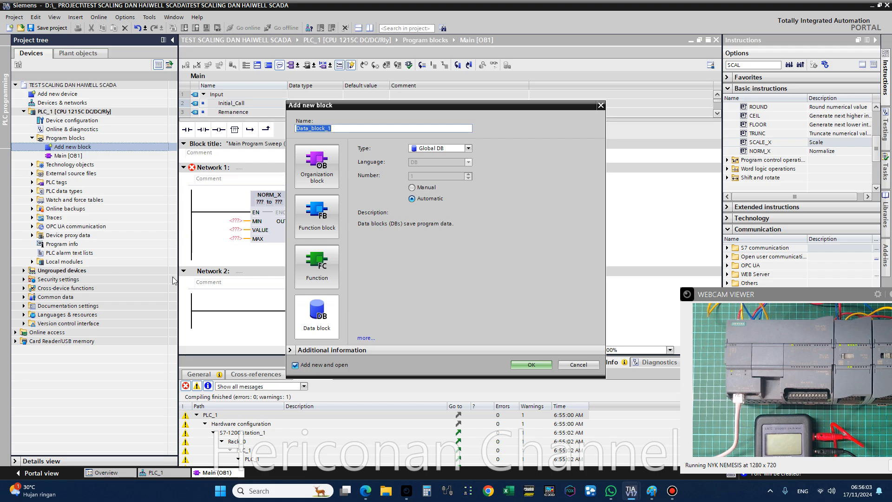
{"action": "left_click", "coordinate": [324, 327]}
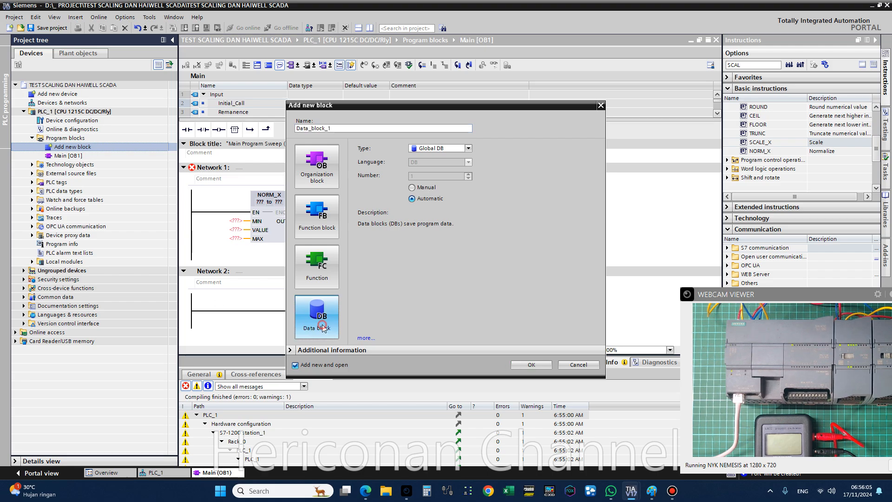
{"action": "left_click_drag", "start_coordinate": [385, 127], "coordinate": [226, 149]}
{"action": "type", "text": "TEMPERATUR"}
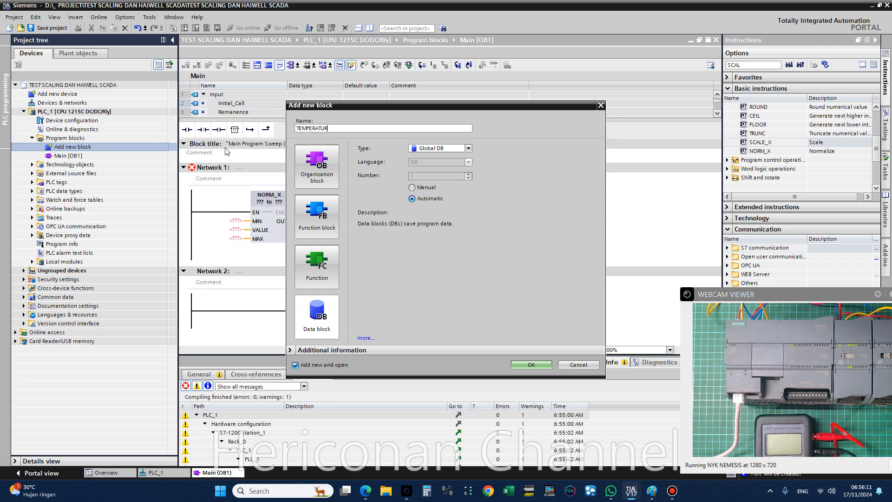
{"action": "left_click", "coordinate": [532, 364]}
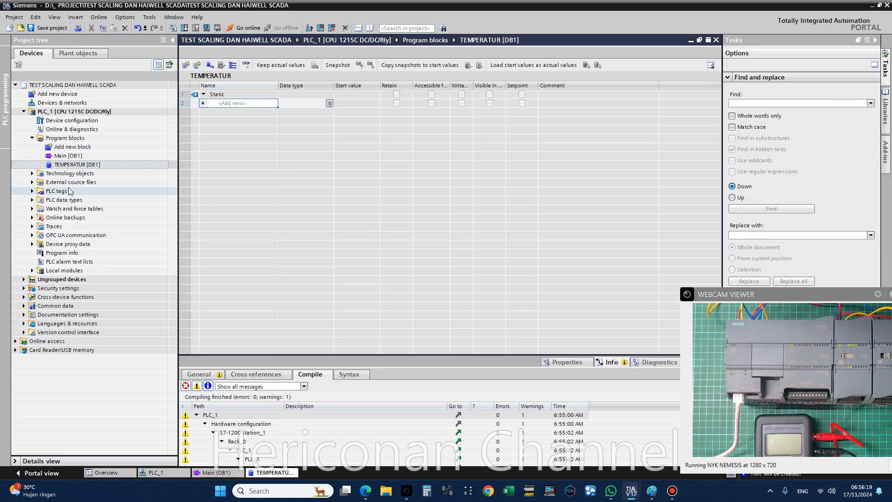
Examine the unassigned NORM_X and SCALE_X parameters in Main [OB1], and return to the TEMPERATUR data block
{"action": "double_click", "coordinate": [69, 156]}
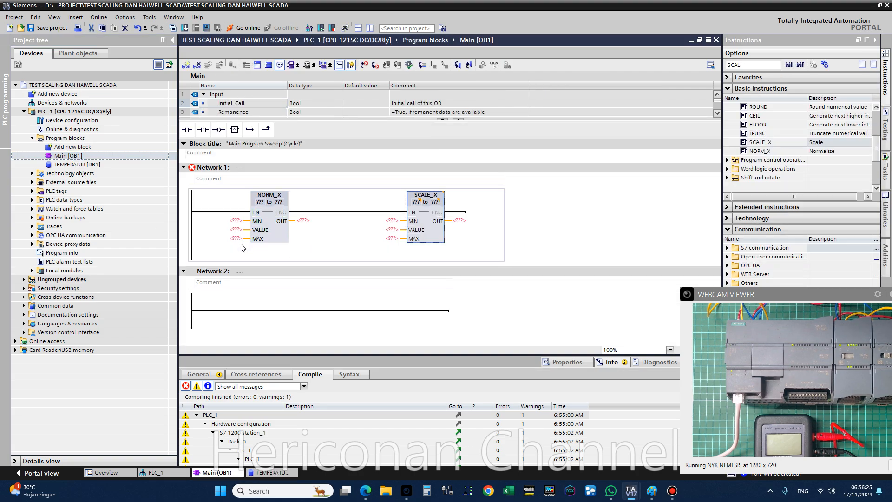
{"action": "left_click", "coordinate": [302, 222]}
{"action": "left_click", "coordinate": [303, 223]}
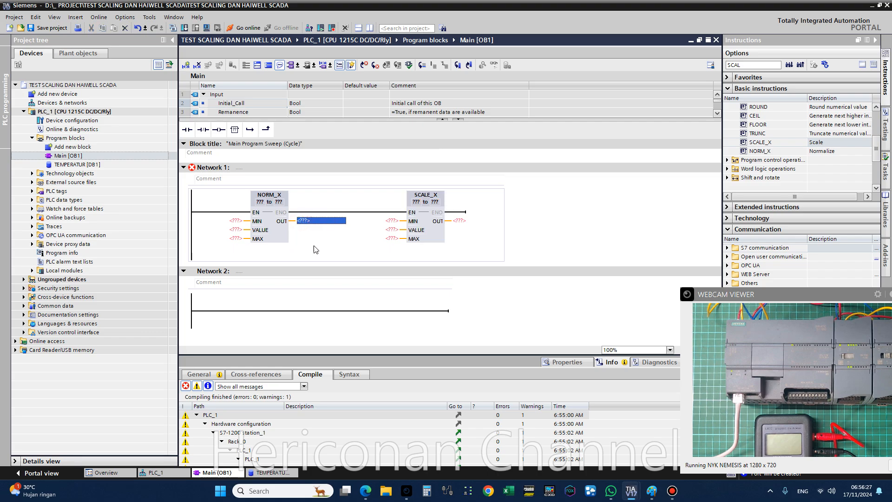
{"action": "left_click", "coordinate": [393, 240]}
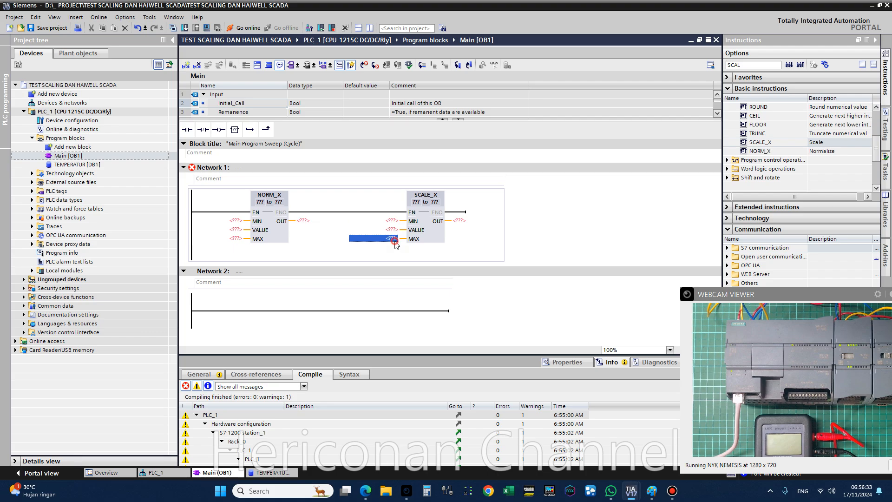
{"action": "left_click", "coordinate": [462, 220]}
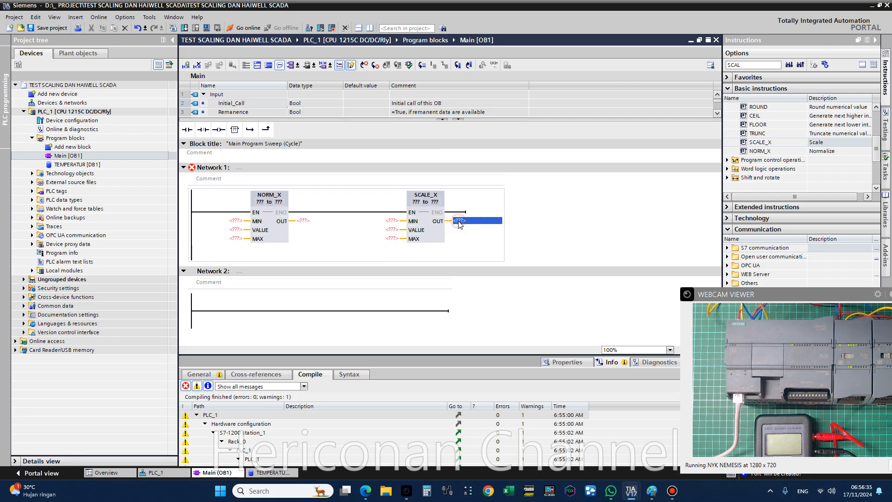
{"action": "left_click", "coordinate": [302, 221]}
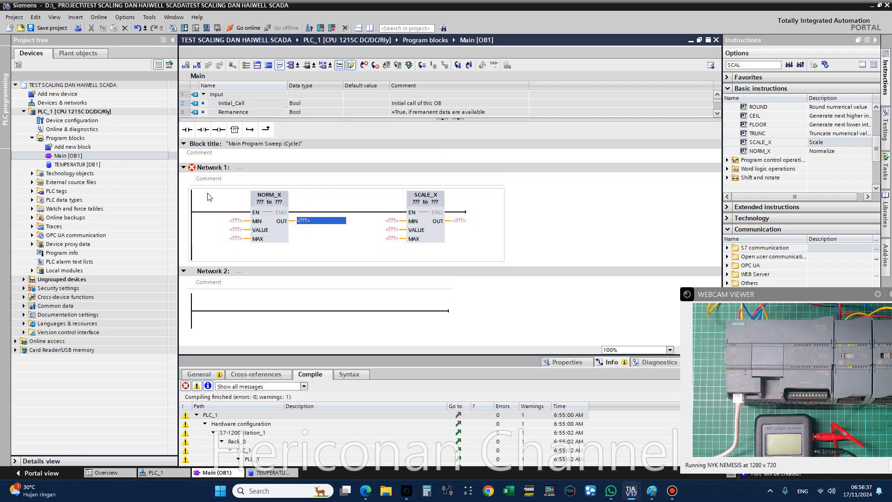
{"action": "left_click", "coordinate": [75, 164]}
{"action": "double_click", "coordinate": [76, 164]}
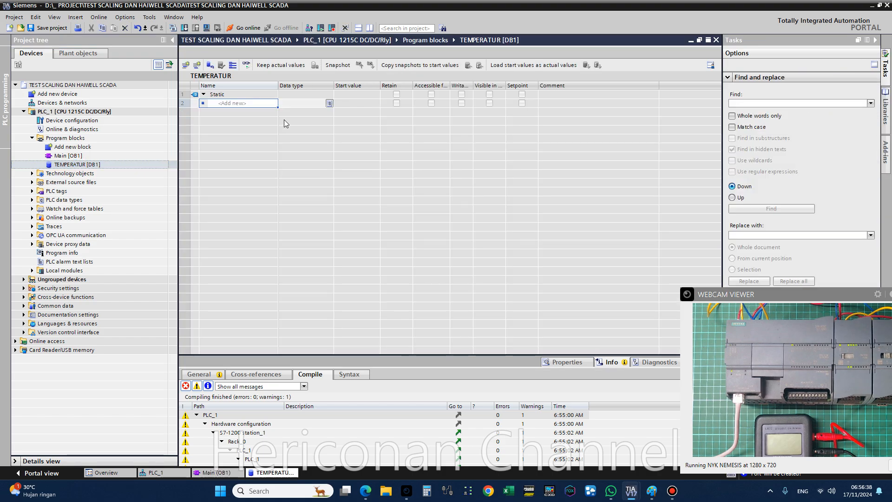
Add the variables OUTPUT NORMX, HSC TEMPERATUR and OUTPUT TEMPERATUR to the TEMPERATUR data block
{"action": "left_click", "coordinate": [266, 103]}
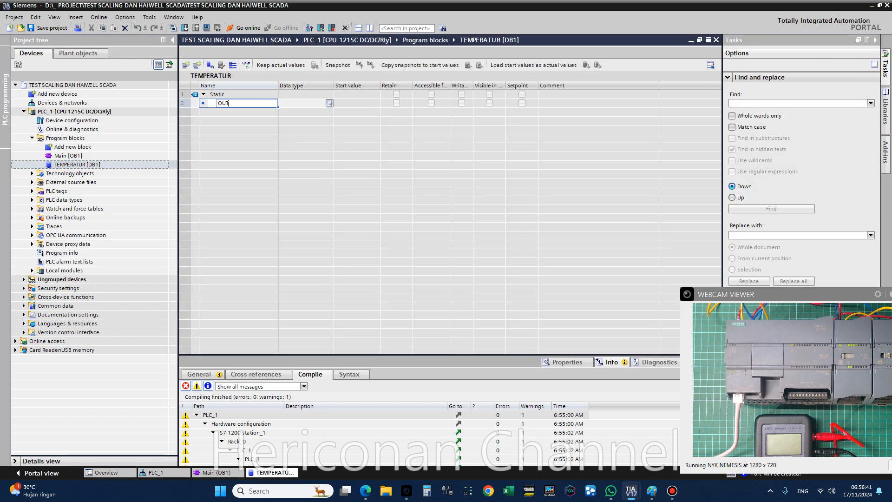
{"action": "type", "text": "OUTPUT NORMX"}
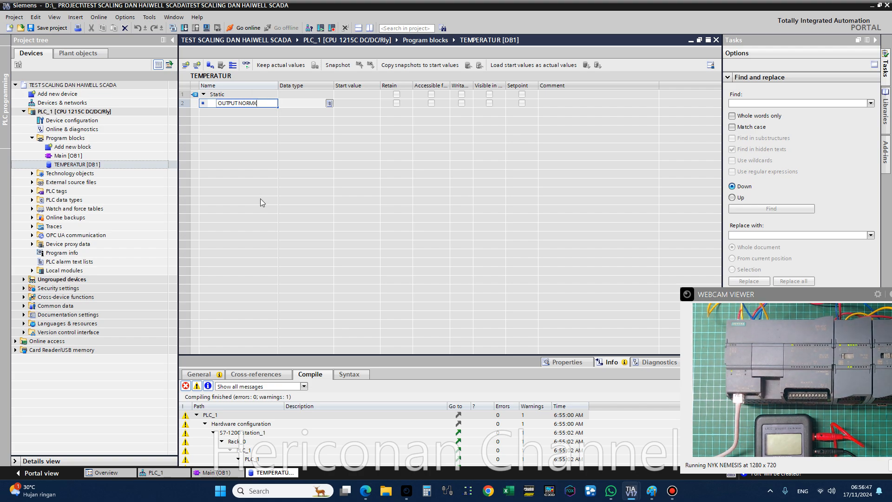
{"action": "key", "text": "Return"}
{"action": "left_click", "coordinate": [263, 112]}
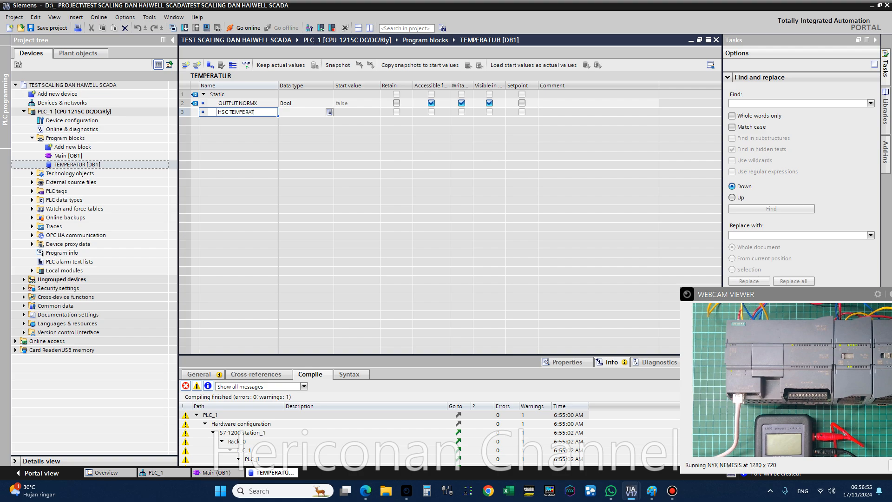
{"action": "key", "text": "Return"}
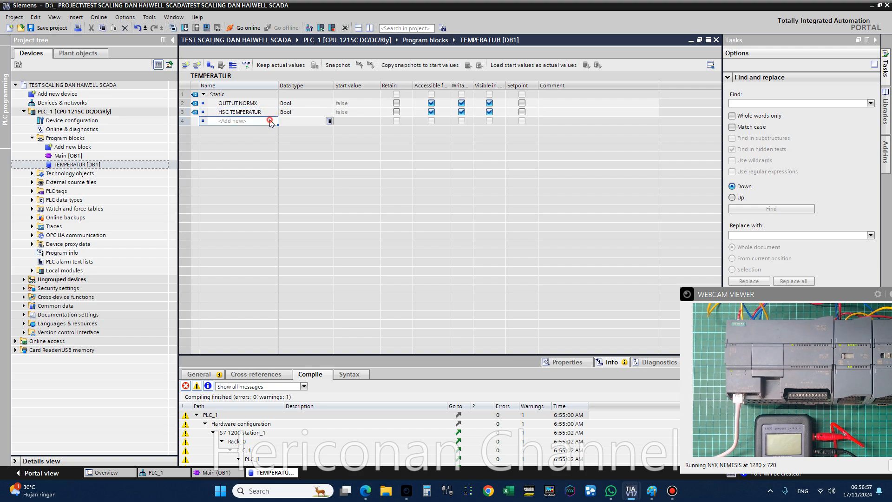
{"action": "left_click", "coordinate": [271, 121]}
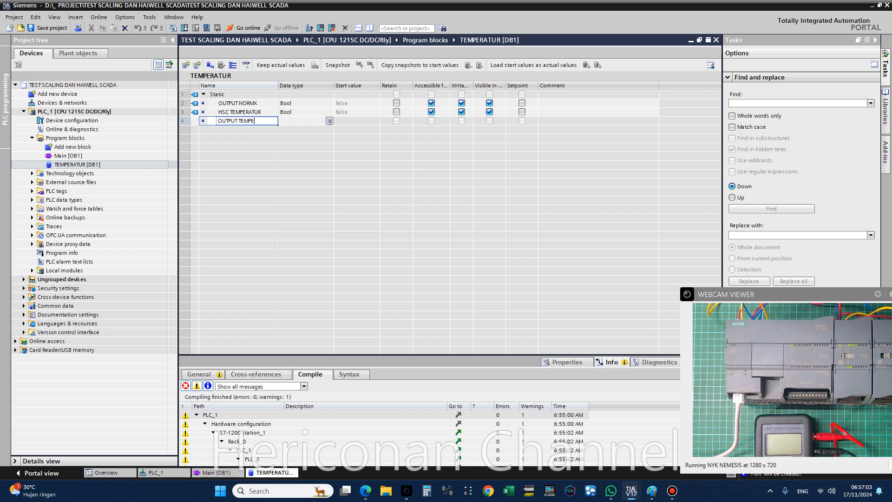
{"action": "key", "text": "Return"}
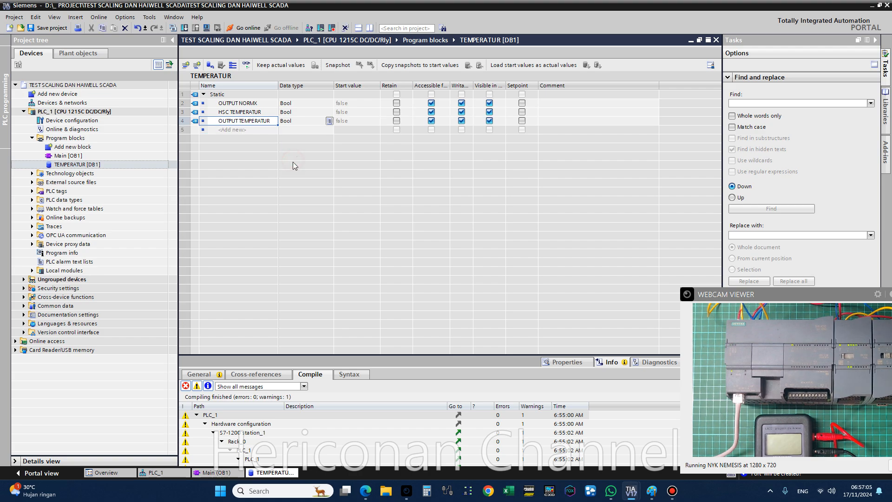
{"action": "left_click", "coordinate": [268, 116]}
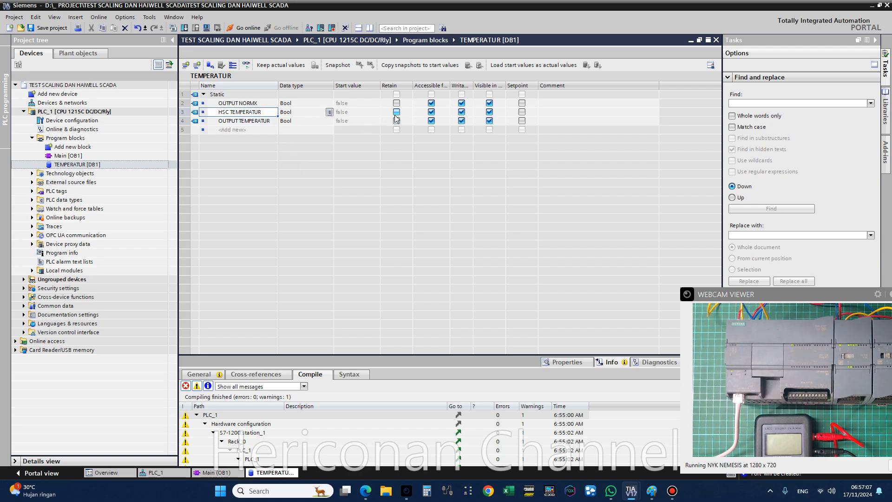
{"action": "left_click", "coordinate": [398, 117]}
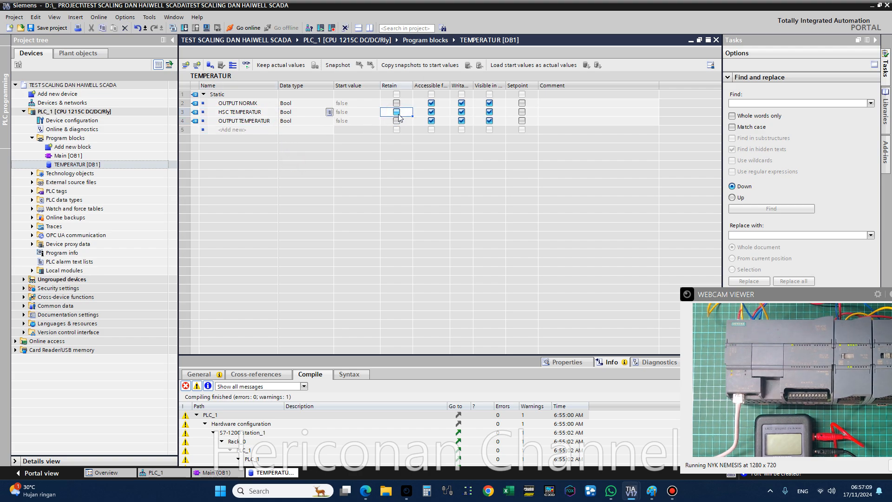
{"action": "left_click", "coordinate": [396, 113]}
In Main [OB1], set the NORM_X block's data types to Int for the input and Real for the output
{"action": "double_click", "coordinate": [69, 155]}
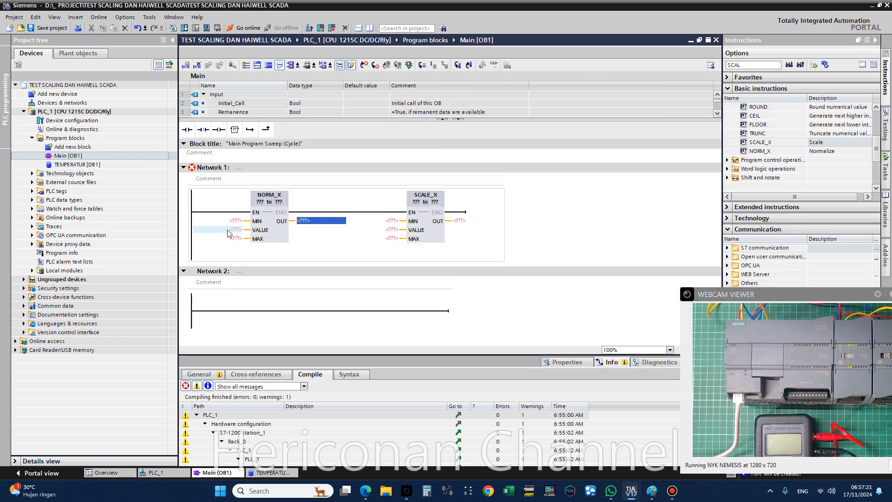
{"action": "left_click", "coordinate": [235, 220]}
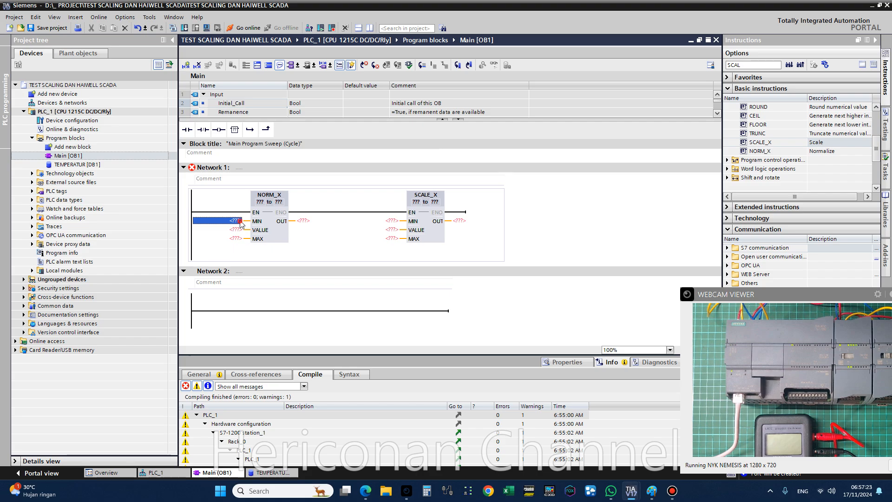
{"action": "left_click", "coordinate": [262, 202]}
{"action": "left_click", "coordinate": [270, 202]}
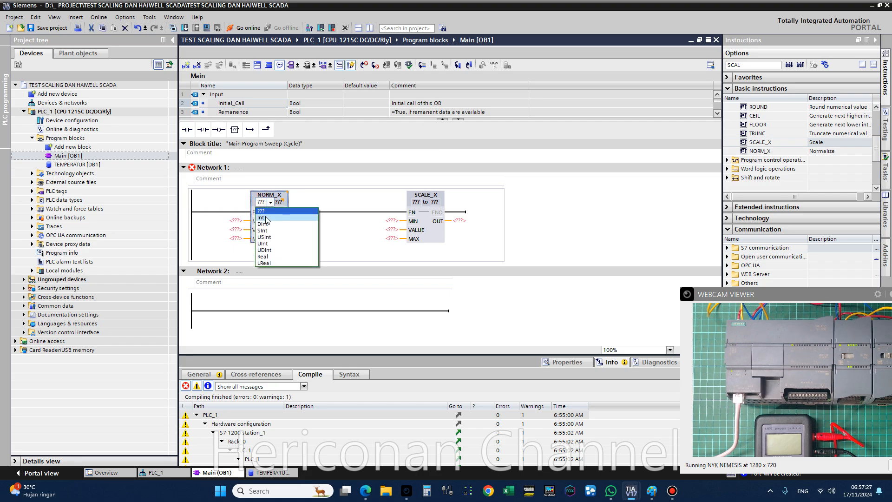
{"action": "left_click", "coordinate": [260, 218]}
{"action": "left_click", "coordinate": [281, 203]}
{"action": "left_click", "coordinate": [285, 204]}
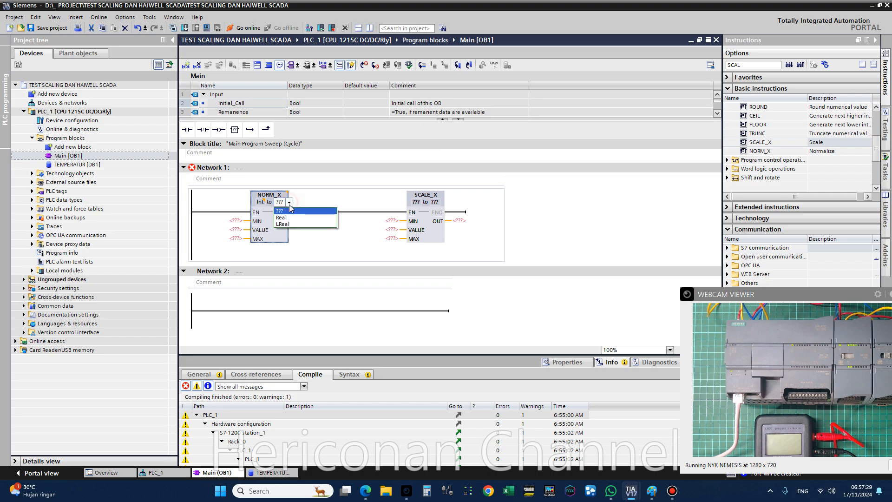
{"action": "left_click", "coordinate": [282, 218]}
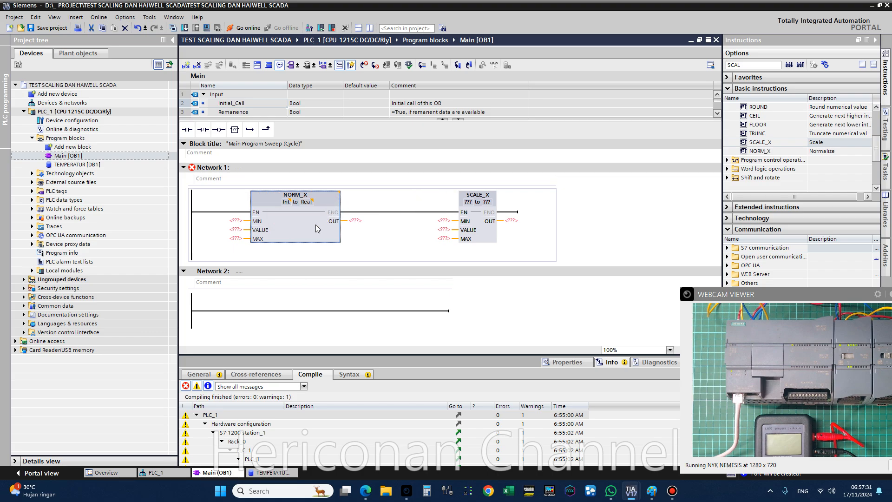
Set the NORM_X limits to 0 for MIN and 27648 for MAX
{"action": "left_click", "coordinate": [236, 220]}
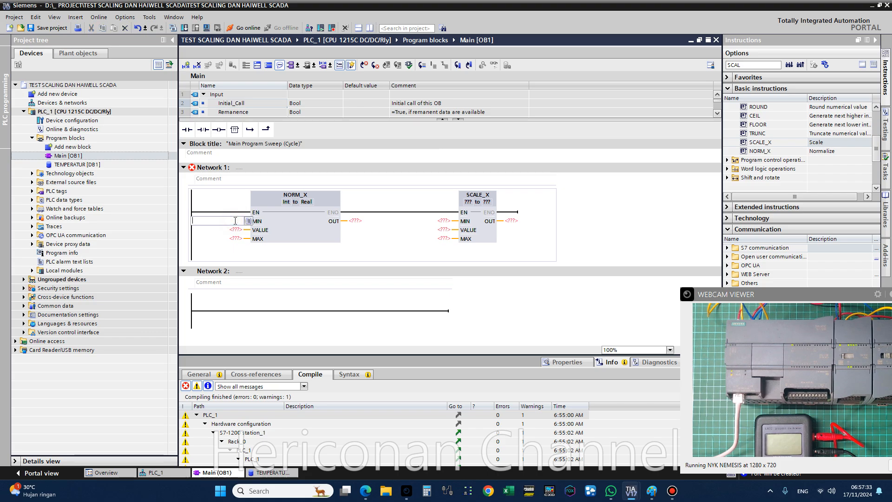
{"action": "type", "text": "0"}
{"action": "key", "text": "Return"}
{"action": "left_click", "coordinate": [236, 238]}
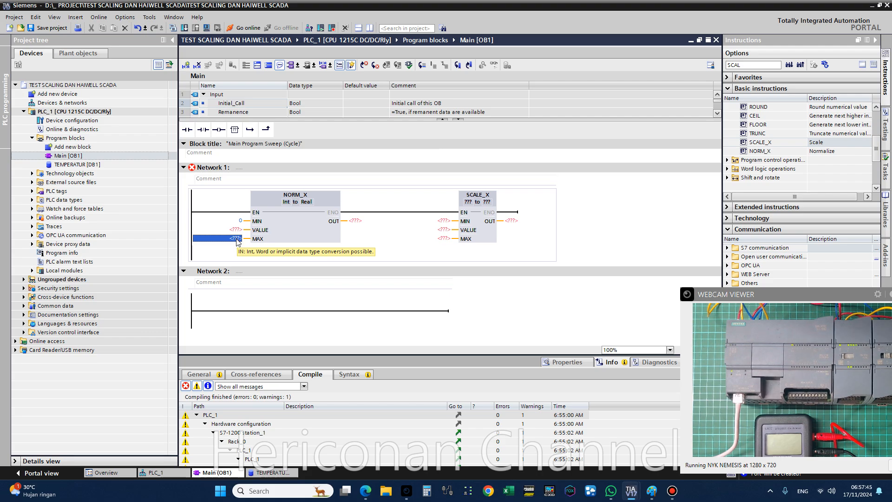
{"action": "left_click", "coordinate": [238, 239]}
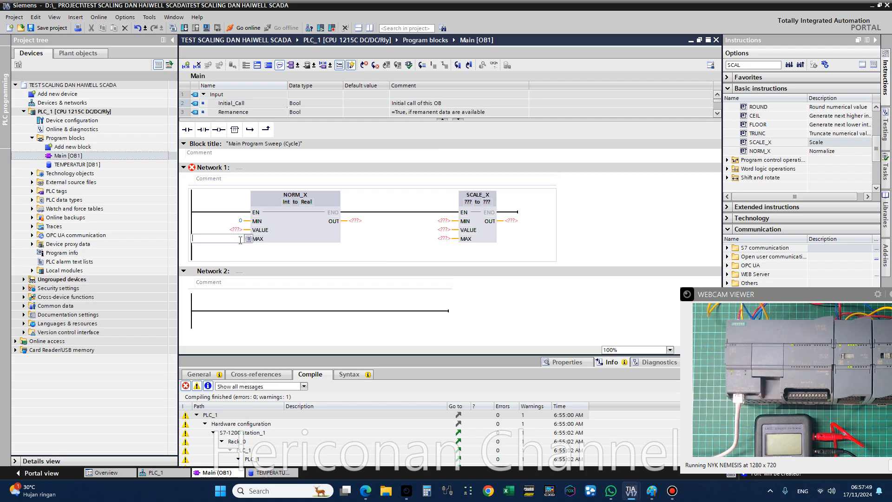
{"action": "type", "text": "27648"}
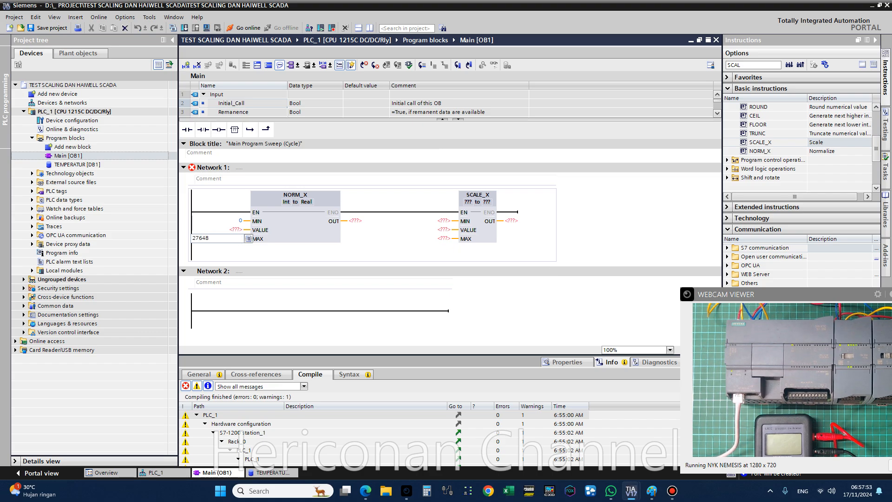
{"action": "key", "text": "Return"}
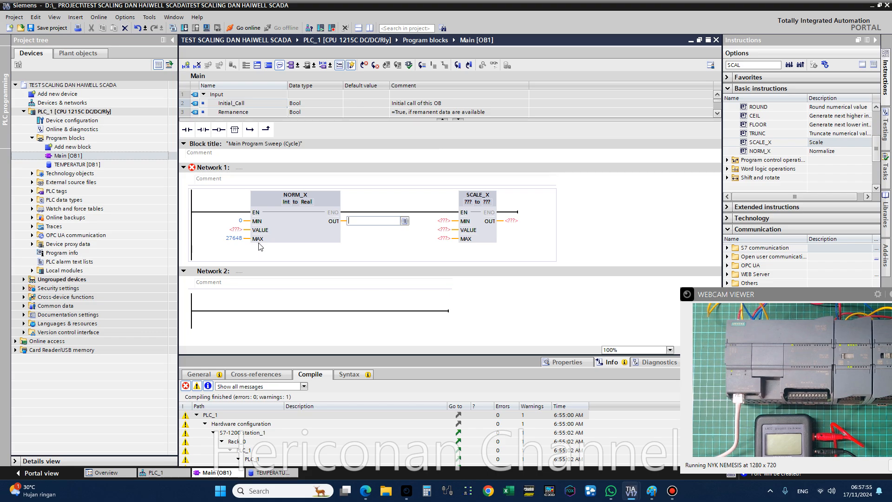
Look up the channel address of analog input Channel0 on the AI/AQ module in PLC_1's device configuration
{"action": "left_click", "coordinate": [238, 230]}
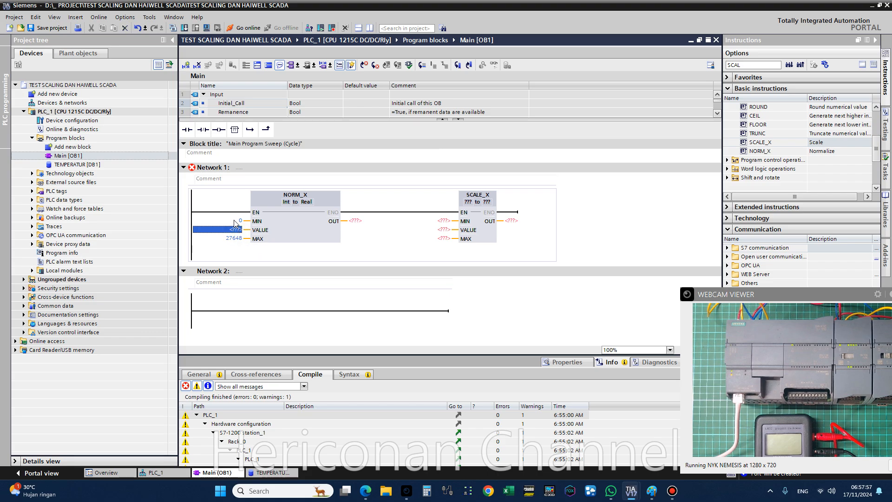
{"action": "double_click", "coordinate": [72, 120]}
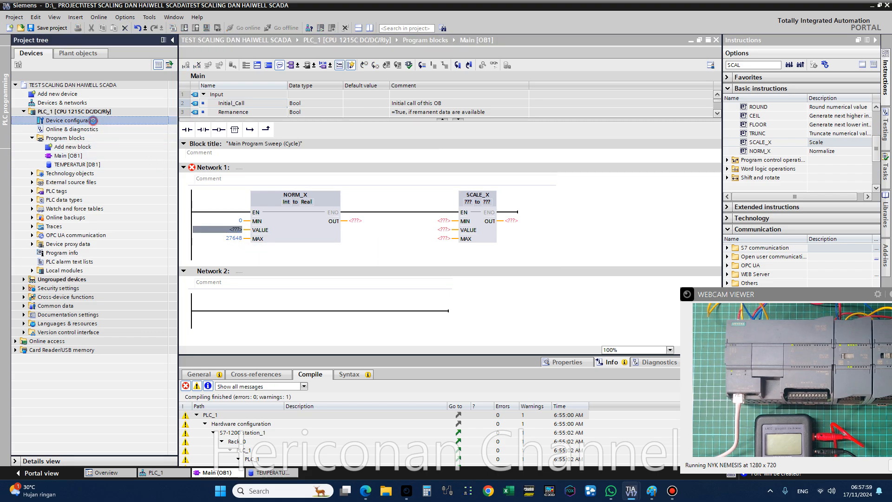
{"action": "left_click", "coordinate": [369, 204]}
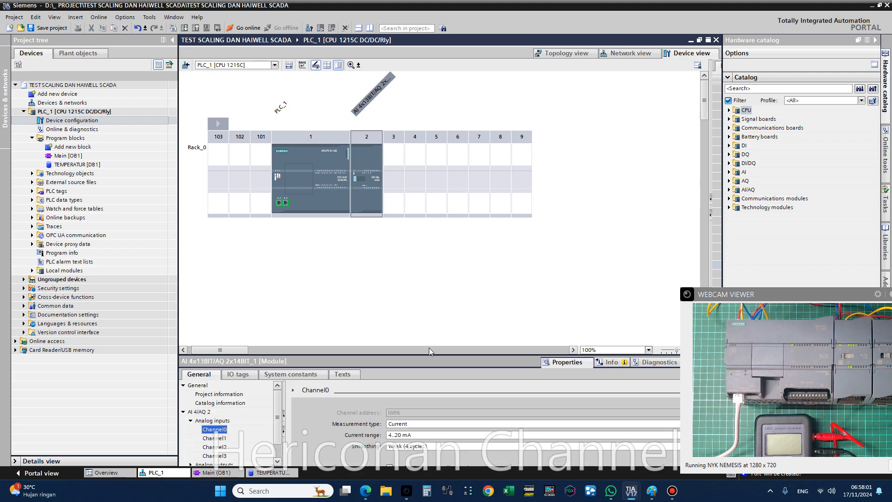
{"action": "left_click_drag", "start_coordinate": [425, 354], "coordinate": [421, 239]}
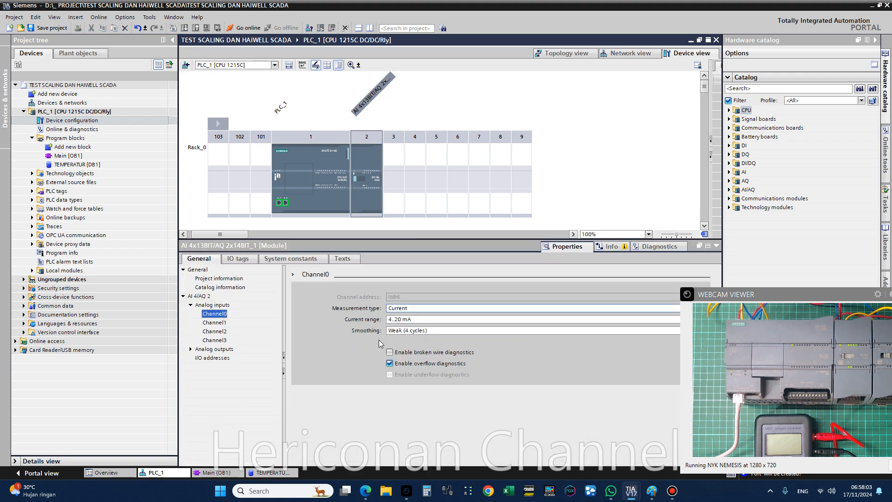
{"action": "left_click", "coordinate": [394, 297]}
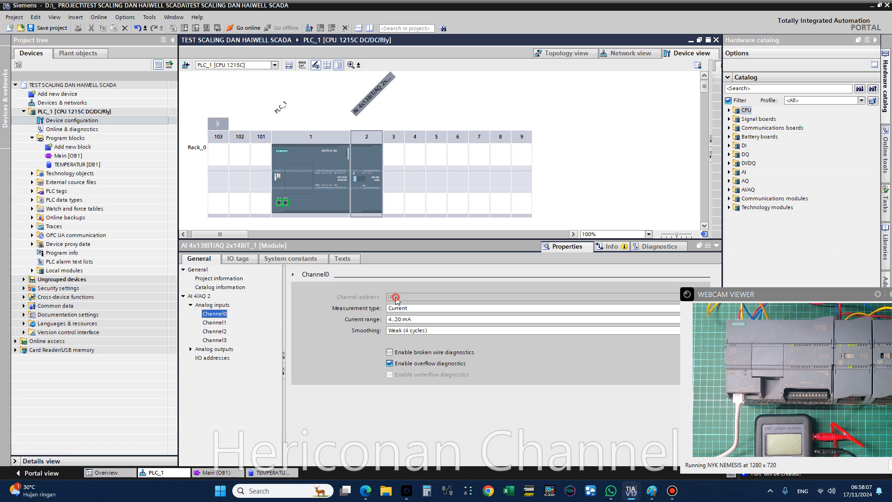
{"action": "left_click", "coordinate": [399, 297]}
{"action": "left_click", "coordinate": [400, 297]}
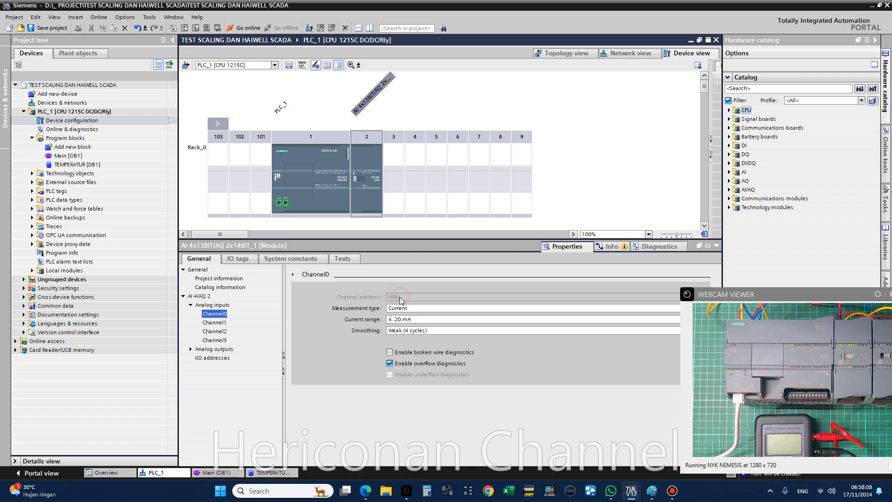
Return to Main [OB1], enlarge the network area and assign %IW96 to the VALUE input of NORM_X
{"action": "left_click", "coordinate": [77, 155]}
{"action": "double_click", "coordinate": [78, 155]}
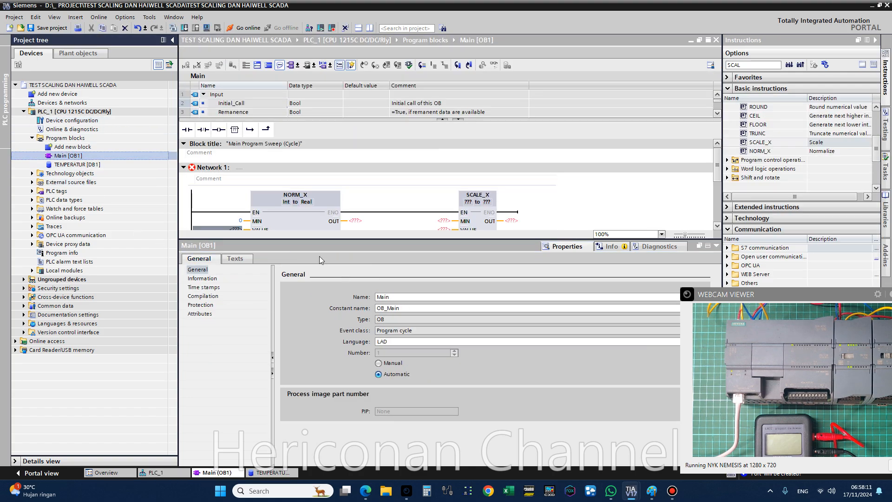
{"action": "left_click_drag", "start_coordinate": [330, 240], "coordinate": [330, 350]}
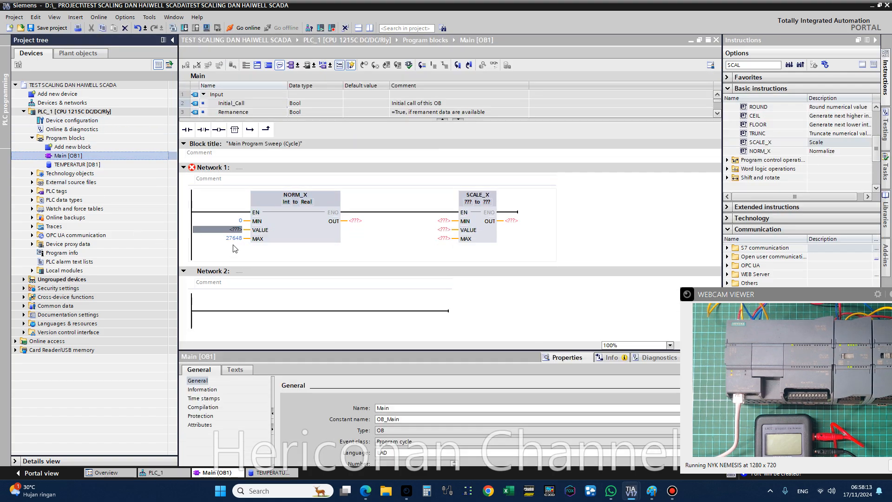
{"action": "left_click", "coordinate": [234, 229]}
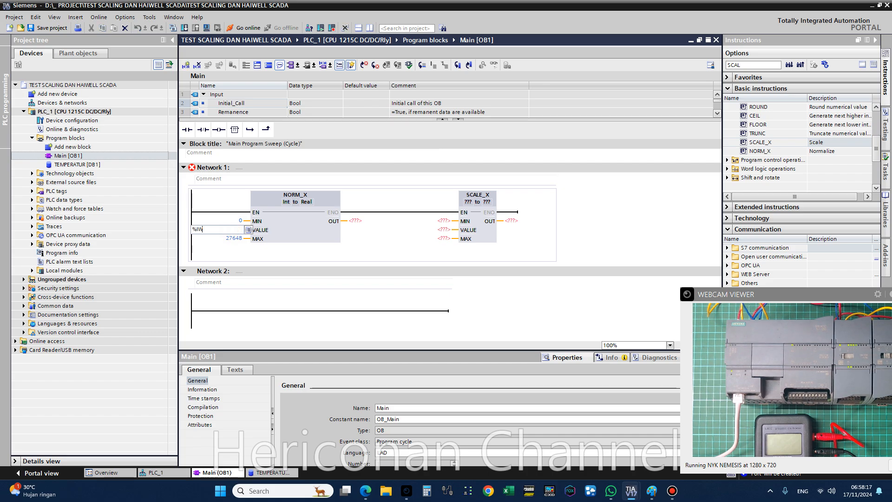
{"action": "key", "text": "Return"}
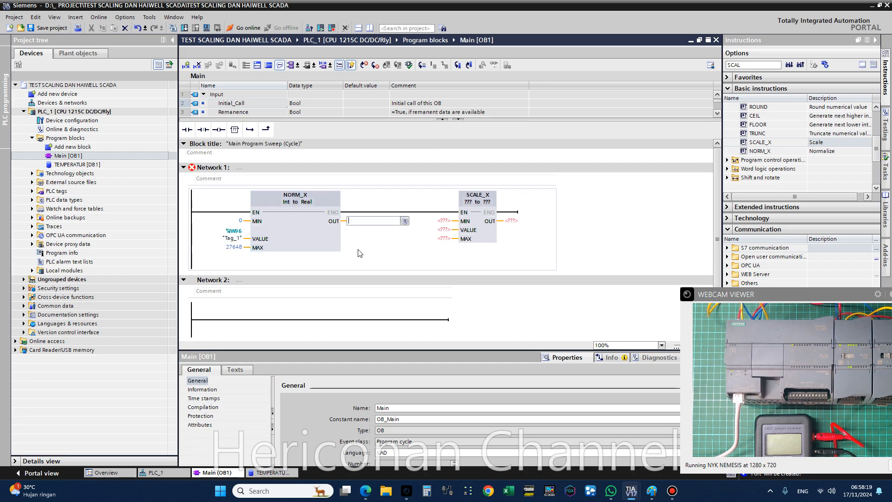
Rename the %IW96 tag at the VALUE input of NORM_X as INPUT TEMPERATUR
{"action": "left_click", "coordinate": [230, 238]}
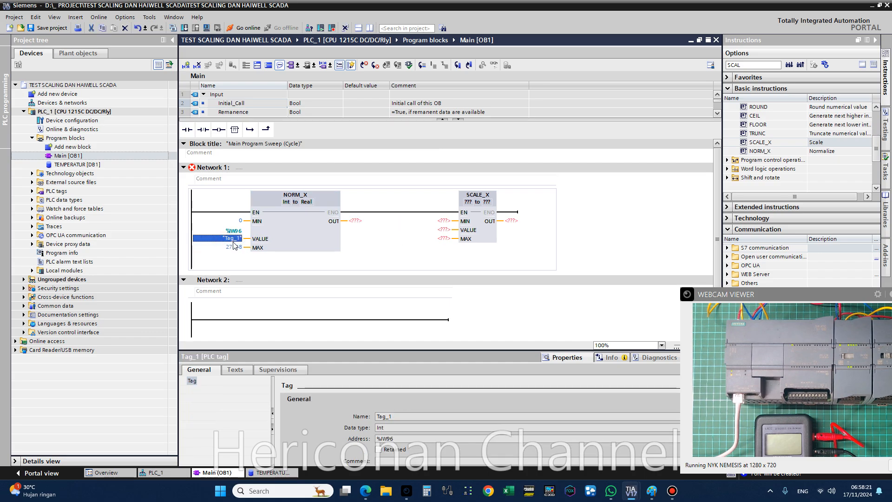
{"action": "right_click", "coordinate": [232, 238]}
{"action": "left_click", "coordinate": [281, 250]}
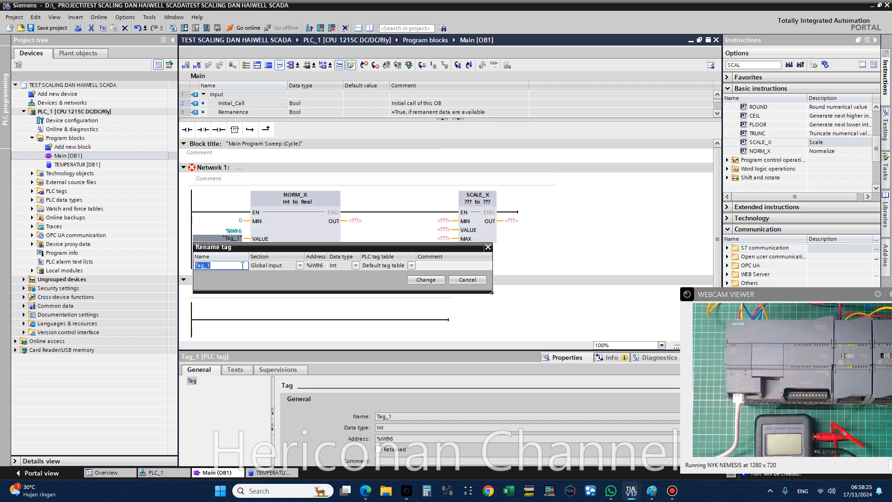
{"action": "type", "text": "INPUT TE"}
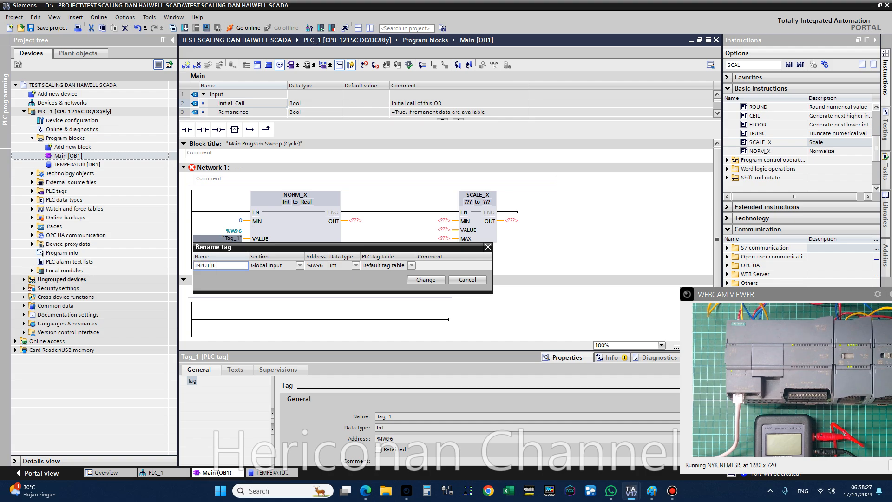
{"action": "type", "text": "MPERATUR"}
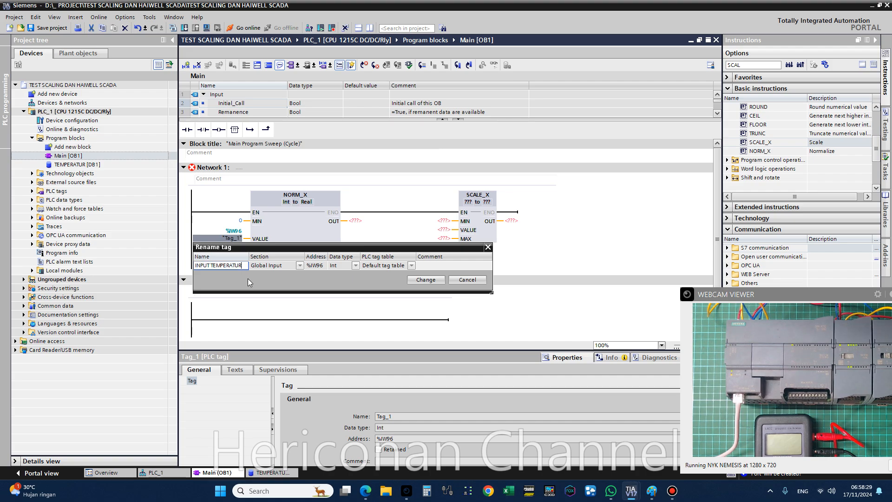
{"action": "left_click", "coordinate": [423, 279]}
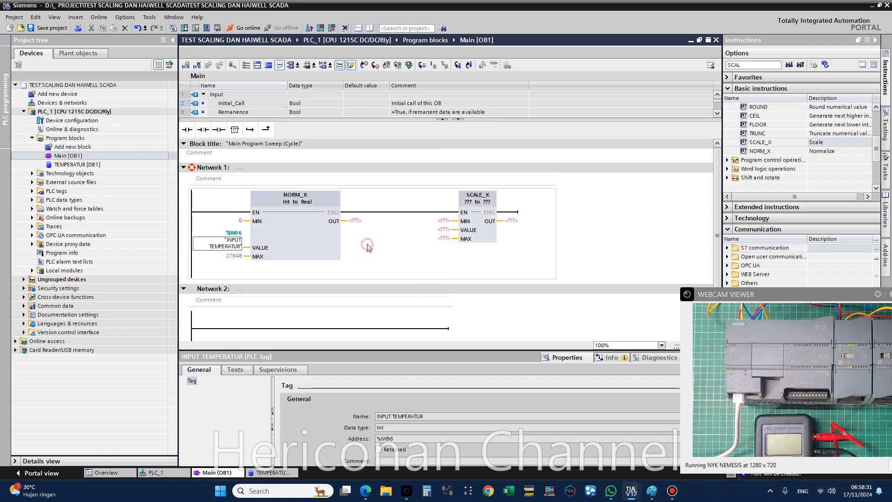
Try to assign a variable from the TEMPERATUR data block to the OUT output of NORM_X
{"action": "double_click", "coordinate": [356, 220]}
{"action": "key", "text": "Escape"}
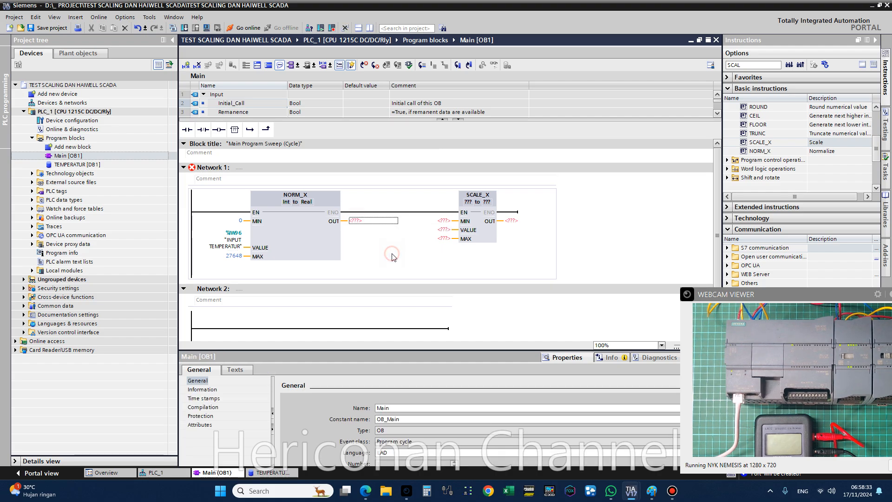
{"action": "double_click", "coordinate": [355, 221]}
{"action": "left_click", "coordinate": [403, 221]}
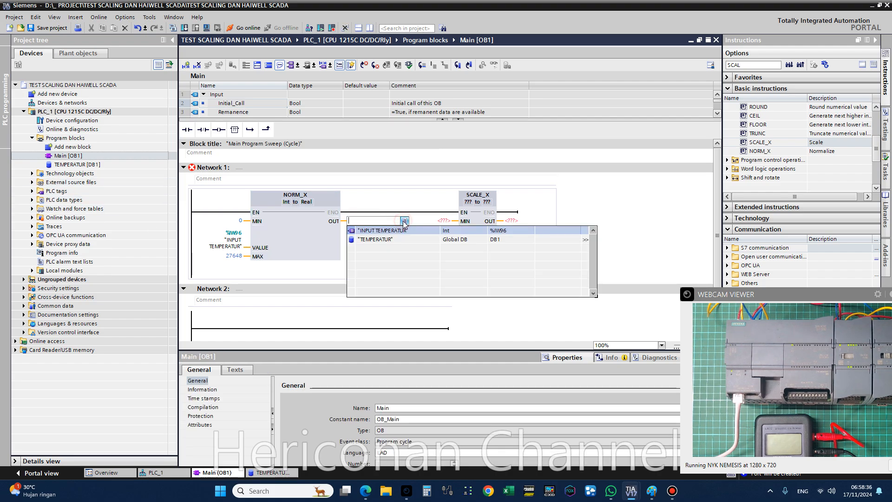
{"action": "left_click", "coordinate": [379, 241]}
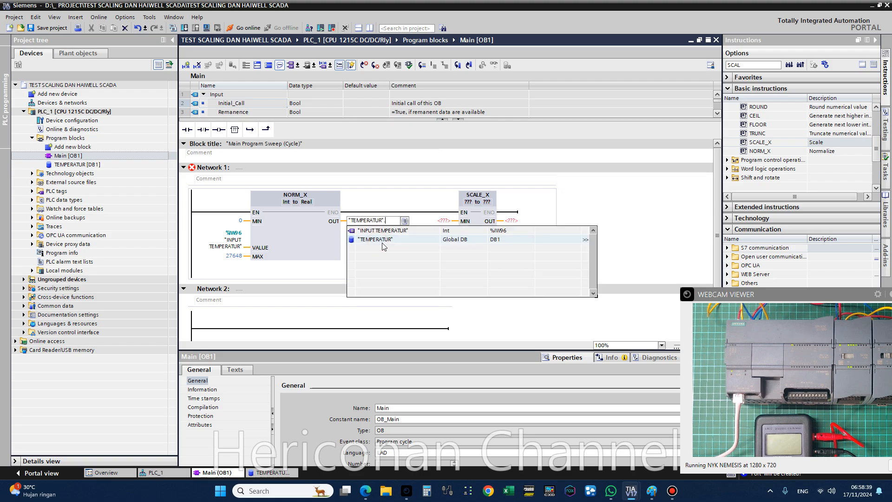
{"action": "left_click", "coordinate": [382, 241]}
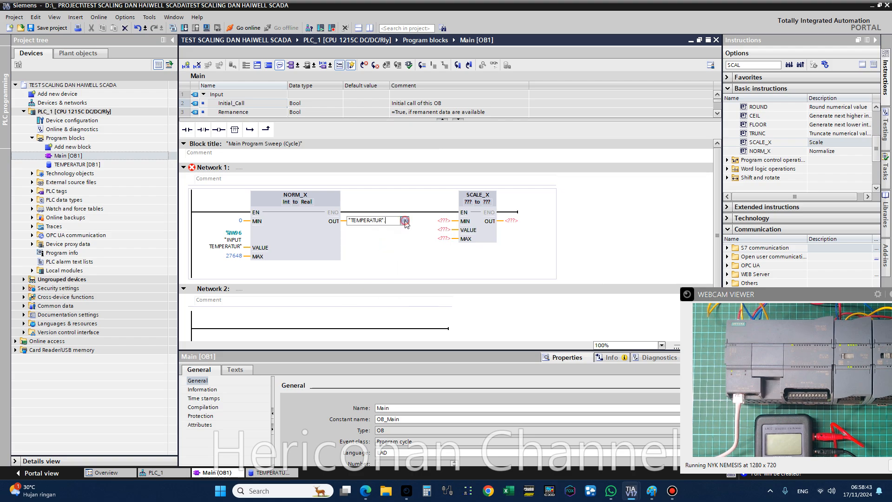
{"action": "left_click", "coordinate": [384, 251]}
Open the TEMPERATUR [DB1] data block and set the data type of OUTPUT NORMX to Real
{"action": "left_click", "coordinate": [85, 165]}
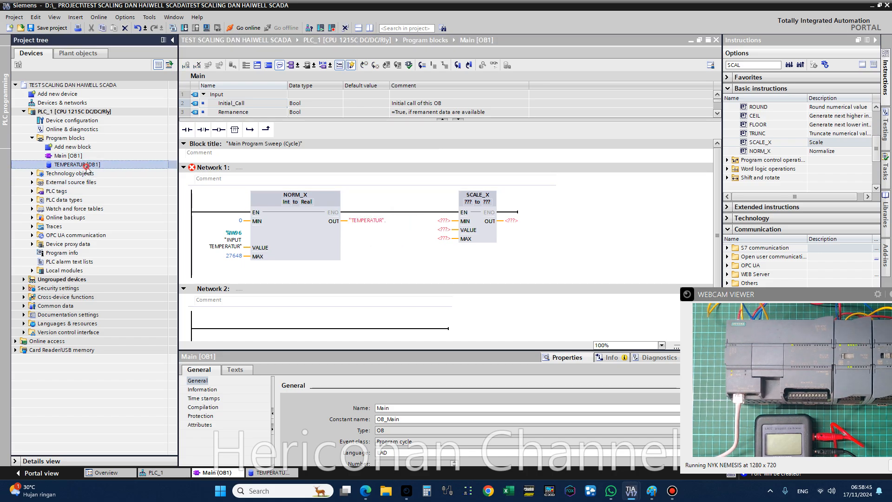
{"action": "double_click", "coordinate": [85, 166]}
{"action": "left_click", "coordinate": [316, 104]}
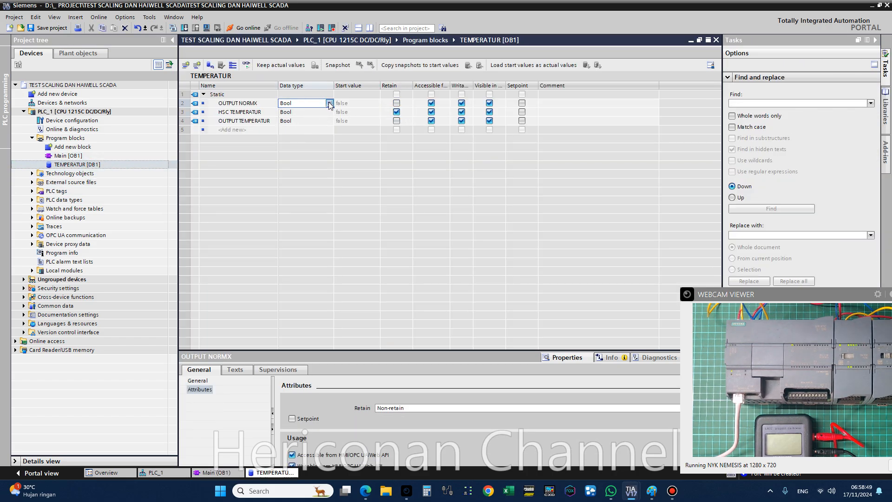
{"action": "left_click", "coordinate": [329, 103]}
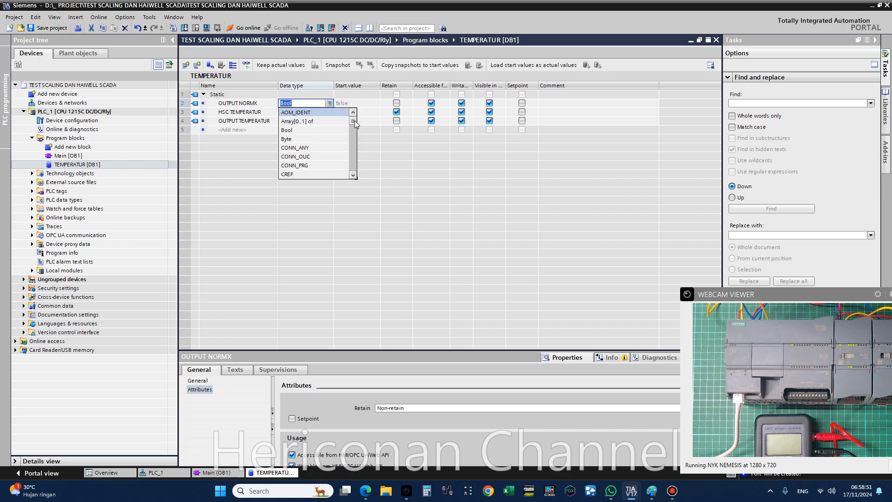
{"action": "mouse_move", "coordinate": [355, 121]}
{"action": "left_mouse_down"}
{"action": "mouse_move", "coordinate": [354, 135]}
{"action": "mouse_move", "coordinate": [355, 121]}
{"action": "left_mouse_up"}
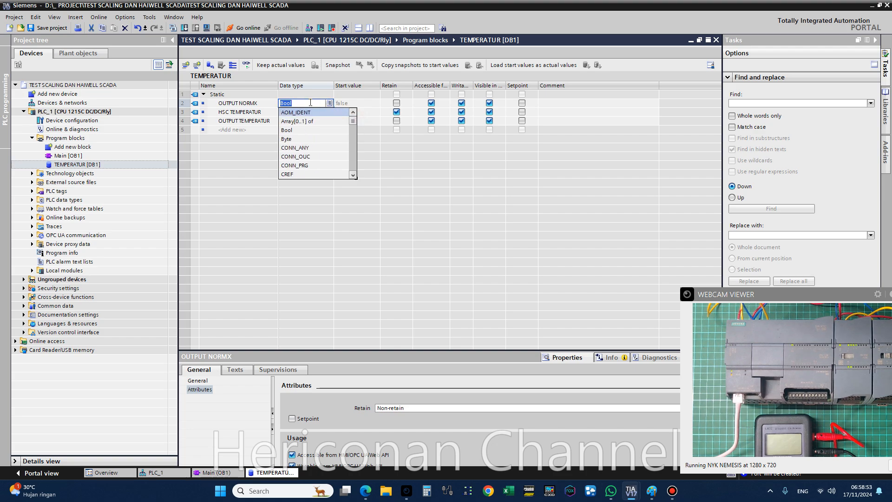
{"action": "type", "text": "REAL"}
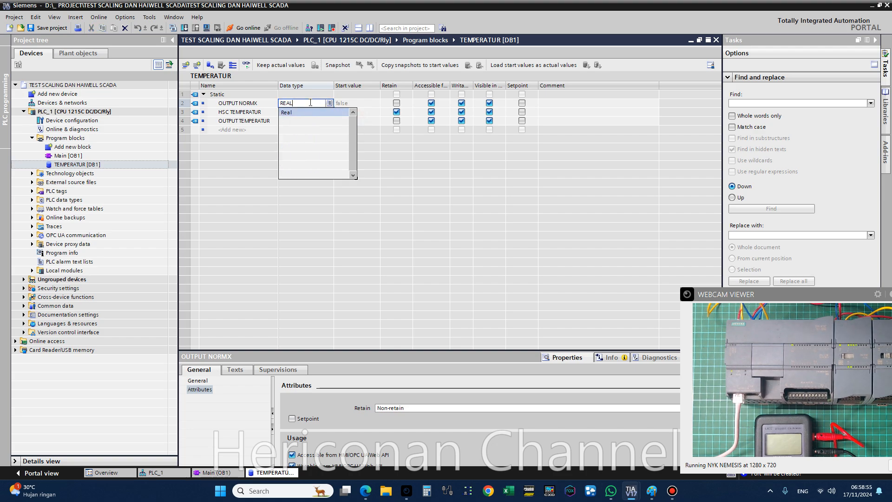
{"action": "key", "text": "Return"}
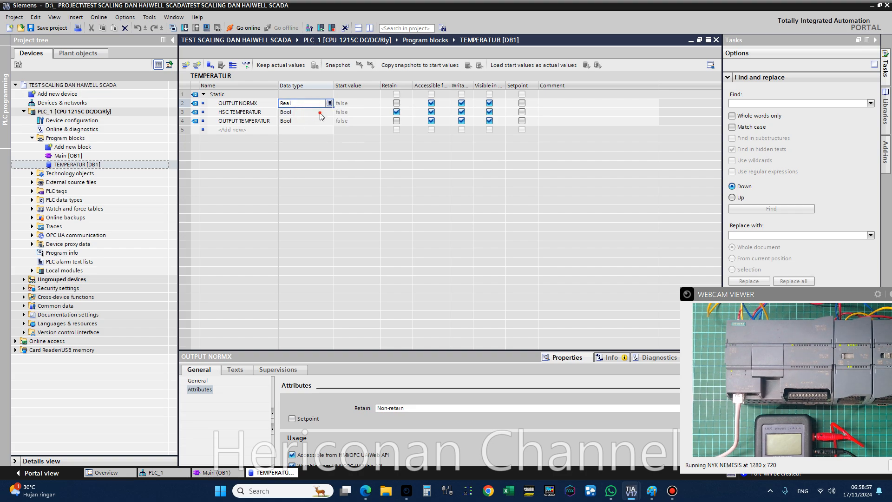
Autofill the Real data type from OUTPUT NORMX onto HSC TEMPERATUR and OUTPUT TEMPERATUR, overwriting the existing elements
{"action": "left_click", "coordinate": [316, 112]}
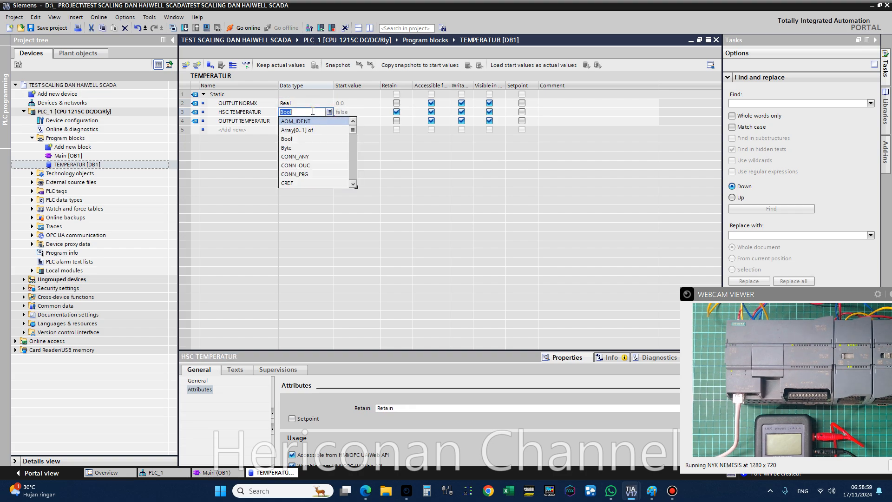
{"action": "left_click", "coordinate": [317, 104]}
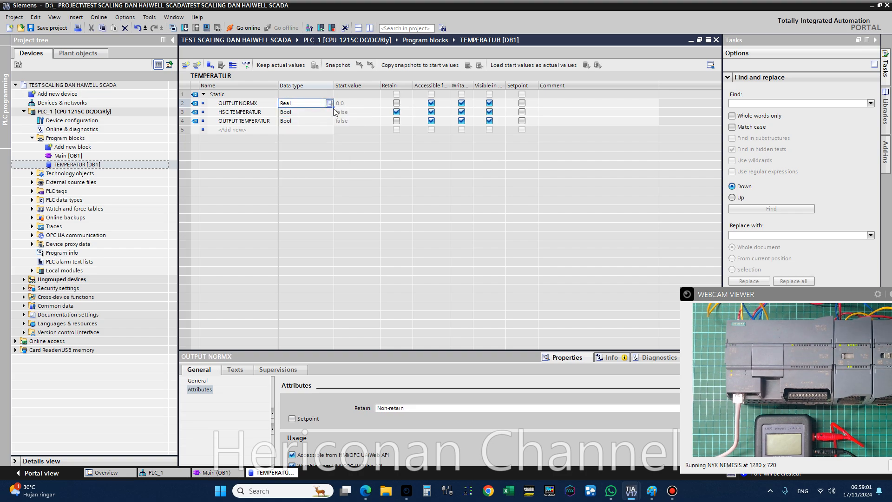
{"action": "left_click_drag", "start_coordinate": [332, 107], "coordinate": [334, 124]}
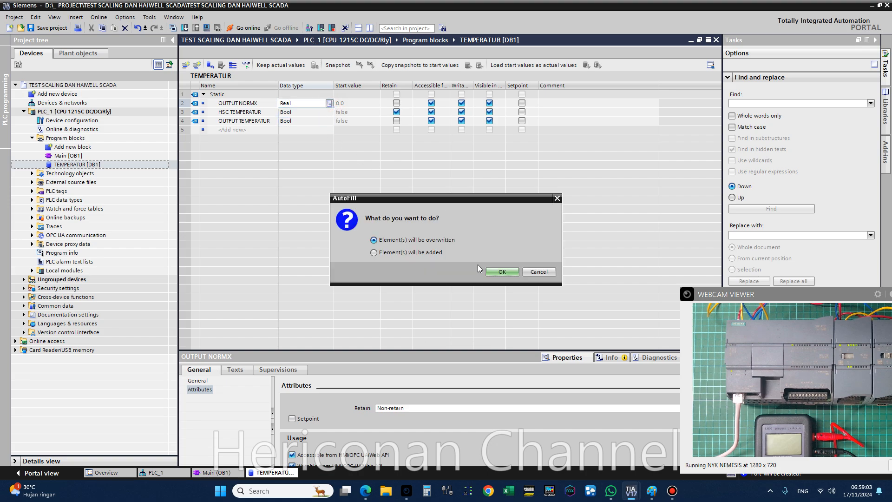
{"action": "left_click", "coordinate": [494, 271]}
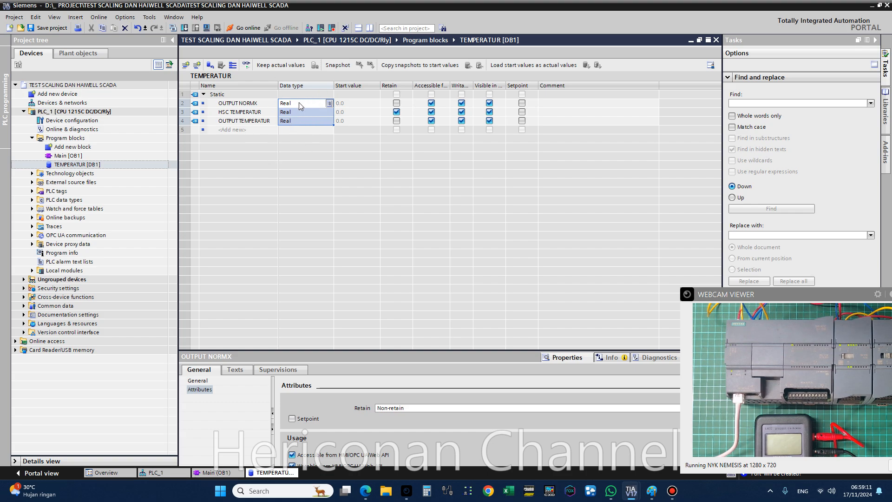
Return to Main [OB1] and assign "TEMPERATUR"."OUTPUT NORMX" to the OUT output of NORM_X
{"action": "double_click", "coordinate": [67, 156]}
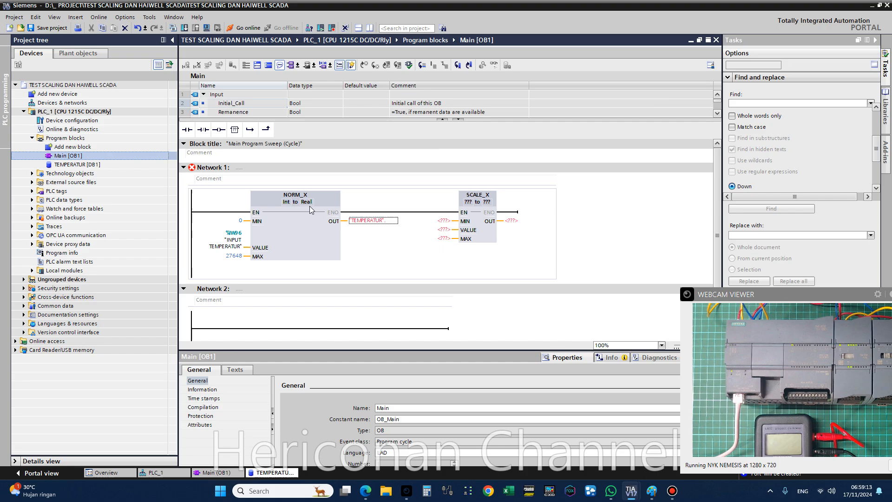
{"action": "double_click", "coordinate": [393, 220]}
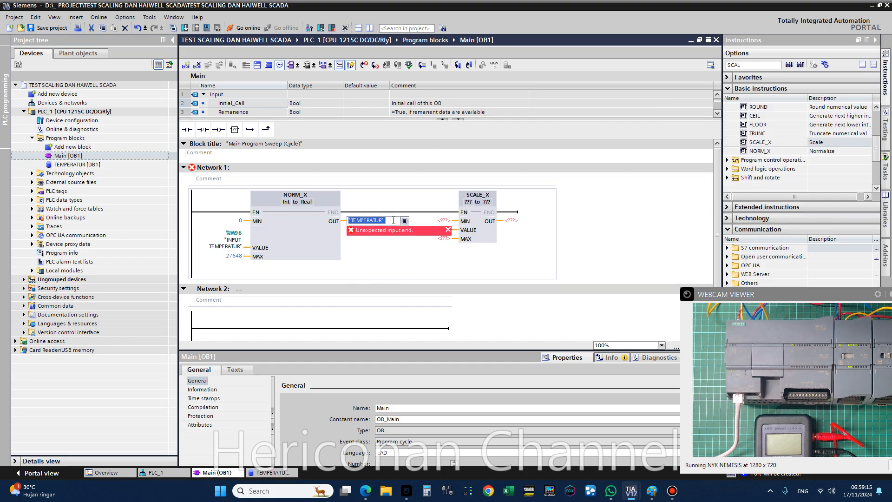
{"action": "key", "text": "BackSpace"}
{"action": "left_click", "coordinate": [387, 243]}
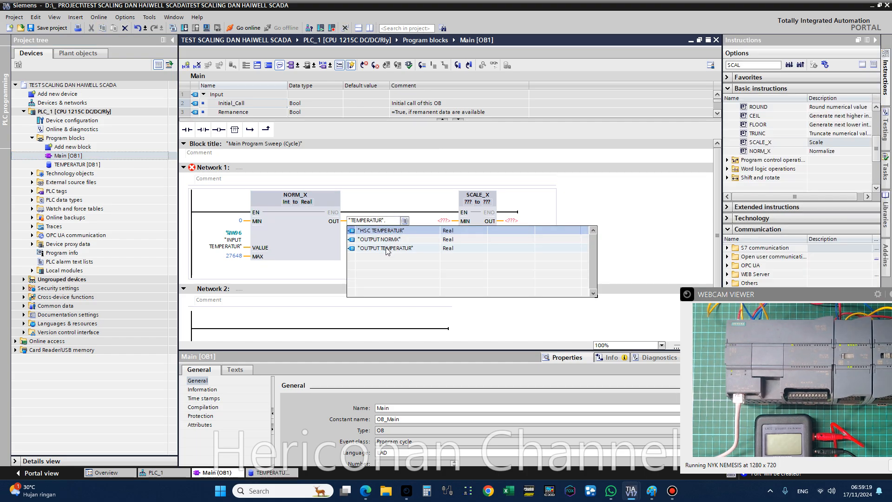
{"action": "left_click", "coordinate": [385, 239]}
{"action": "key", "text": "Return"}
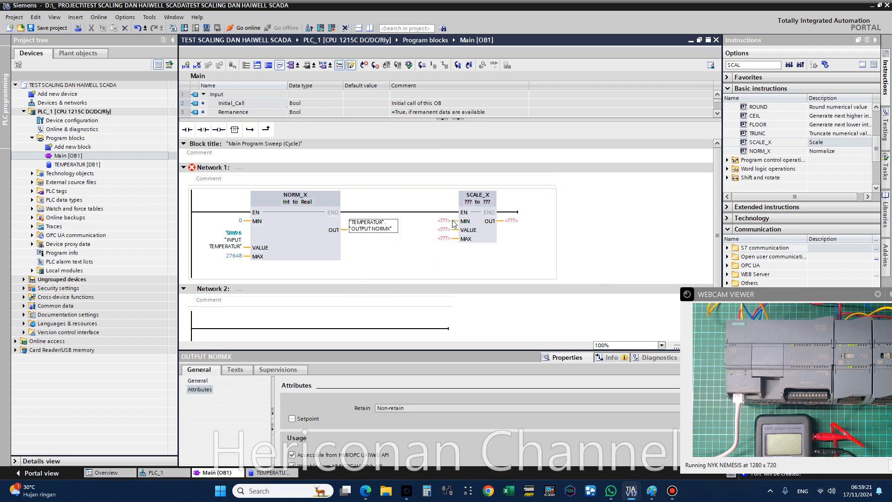
Set the MIN input of SCALE_X to 0.0
{"action": "left_click", "coordinate": [449, 224]}
{"action": "left_click", "coordinate": [449, 222]}
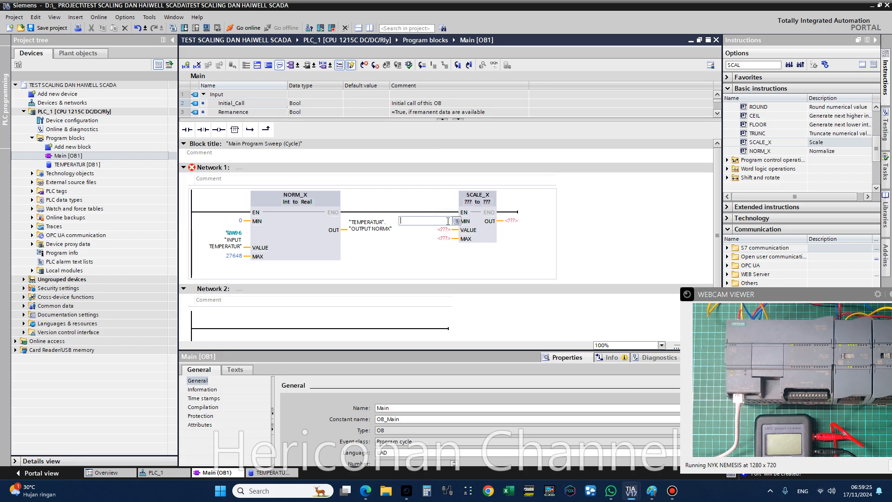
{"action": "type", "text": "0"}
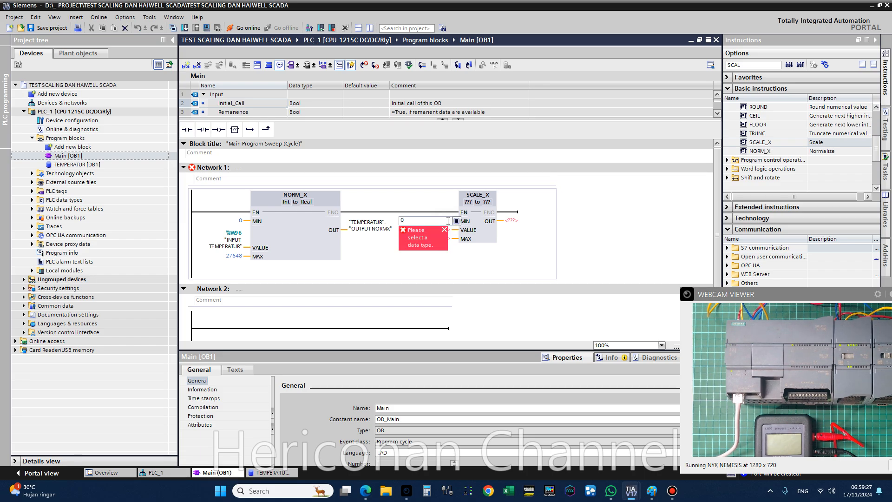
{"action": "type", "text": ".0"}
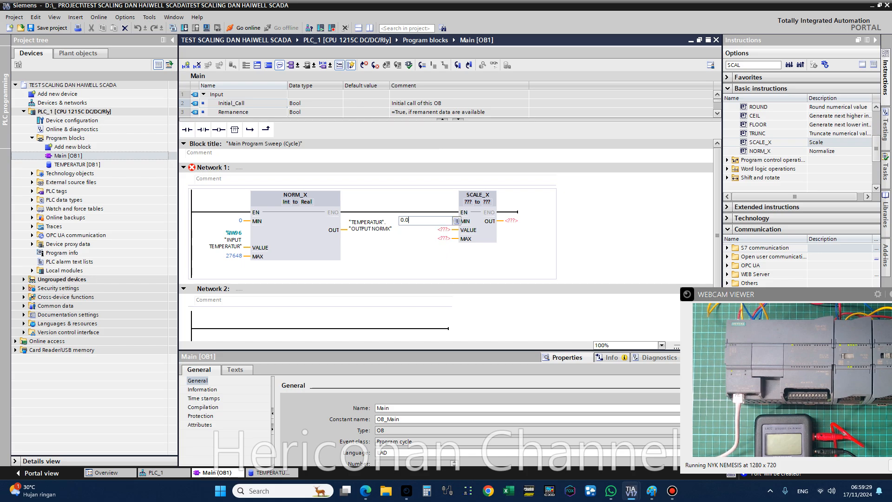
{"action": "left_click", "coordinate": [532, 259]}
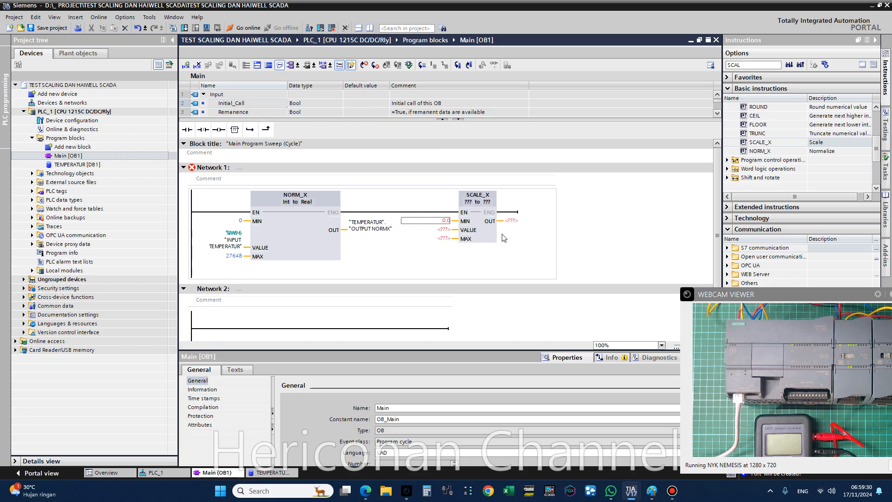
Set both the input and output data types of the SCALE_X block to Real
{"action": "left_click", "coordinate": [470, 203]}
{"action": "left_click", "coordinate": [479, 202]}
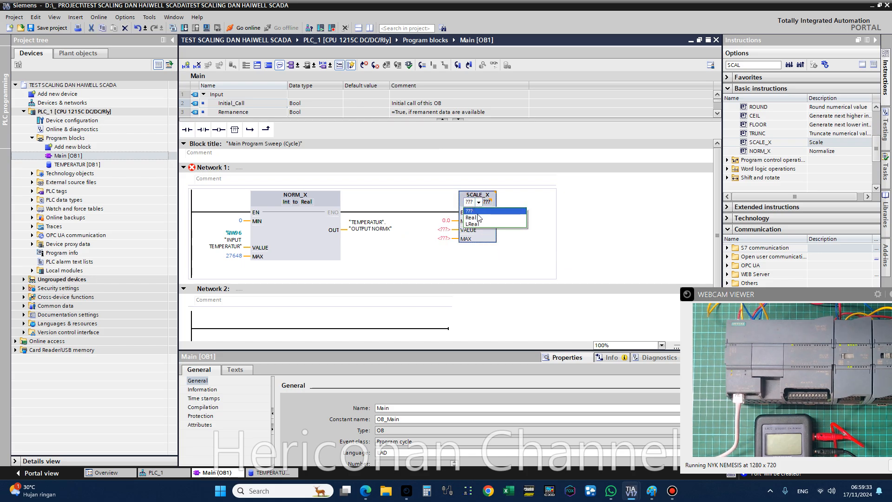
{"action": "left_click", "coordinate": [479, 218]}
{"action": "left_click", "coordinate": [513, 202]}
{"action": "left_click", "coordinate": [523, 202]}
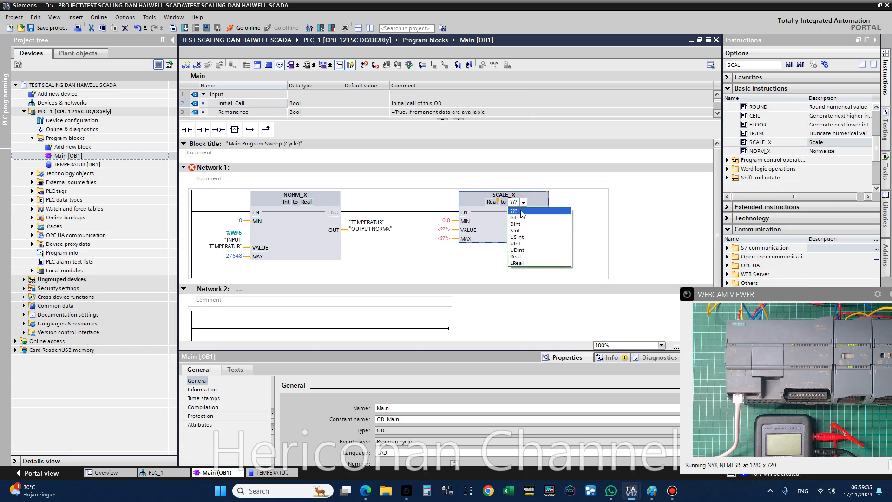
{"action": "left_click", "coordinate": [516, 256]}
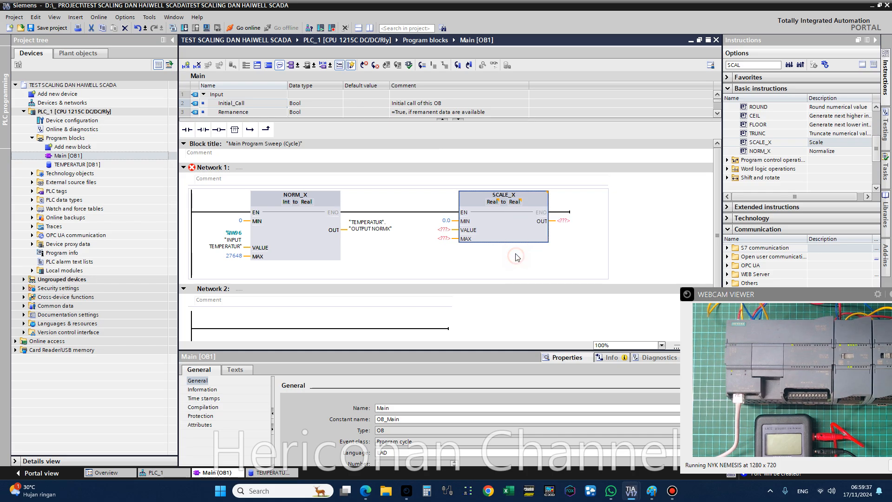
Assign "TEMPERATUR"."HSC TEMPERATUR" to the MAX input of SCALE_X
{"action": "left_click", "coordinate": [447, 241]}
{"action": "left_click", "coordinate": [447, 240]}
{"action": "left_click", "coordinate": [457, 239]}
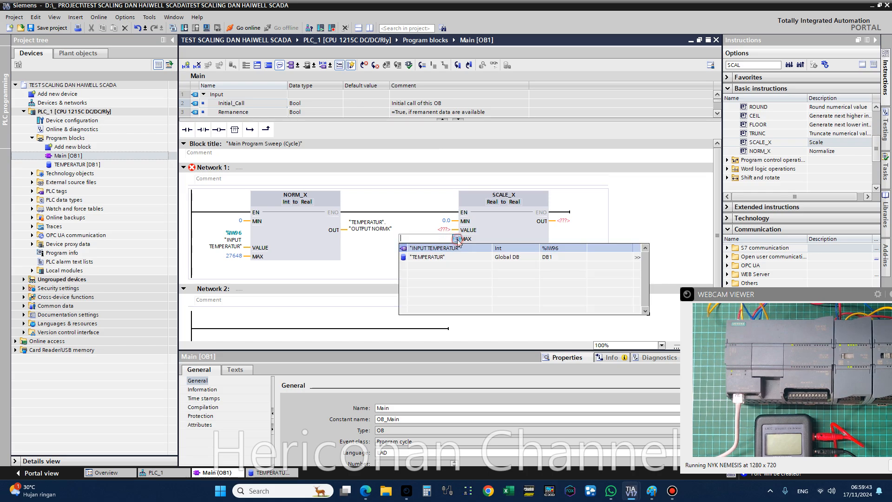
{"action": "left_click", "coordinate": [444, 257]}
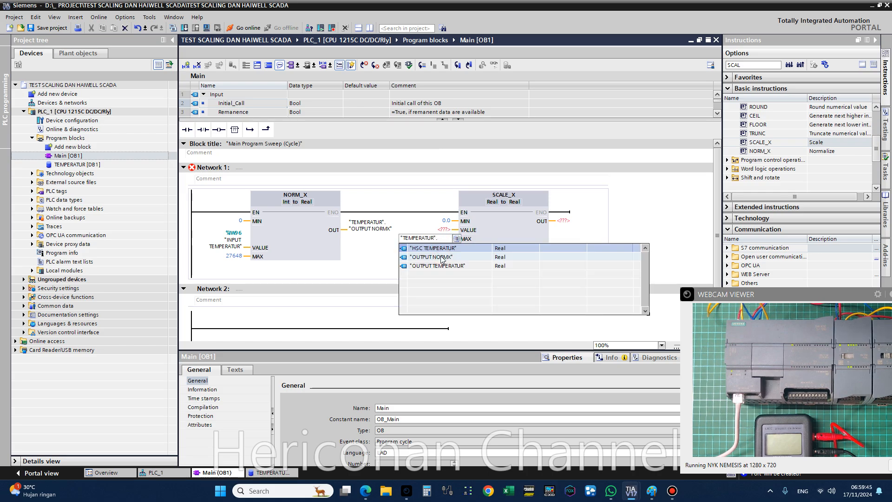
{"action": "left_click", "coordinate": [436, 249]}
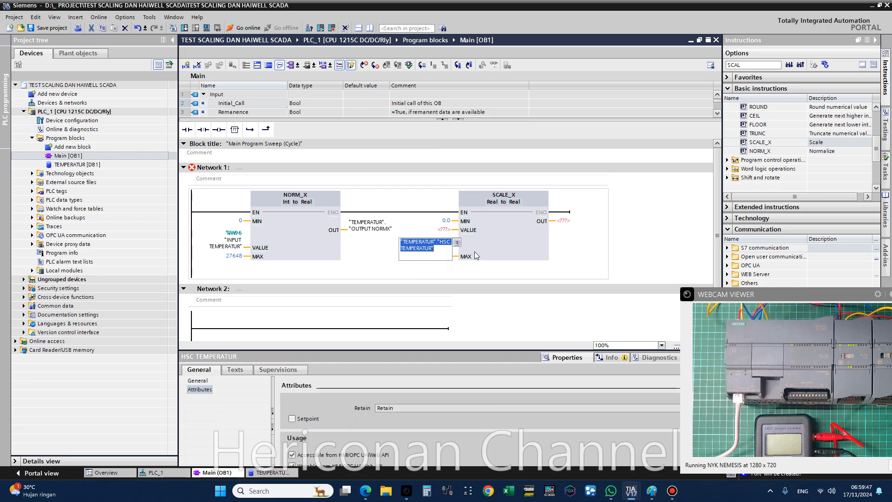
{"action": "left_click", "coordinate": [560, 244]}
Assign "TEMPERATUR"."OUTPUT NORMX" to the VALUE input of SCALE_X
{"action": "left_click", "coordinate": [443, 230]}
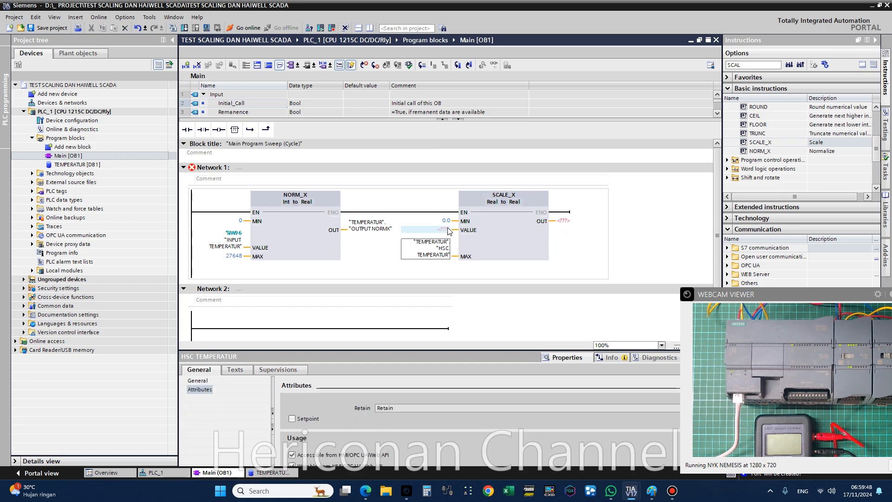
{"action": "left_click", "coordinate": [381, 231]}
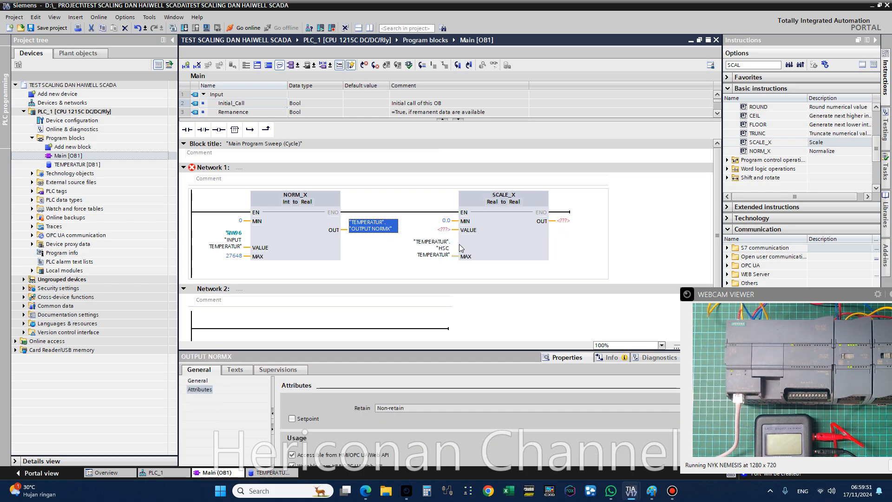
{"action": "double_click", "coordinate": [444, 231]}
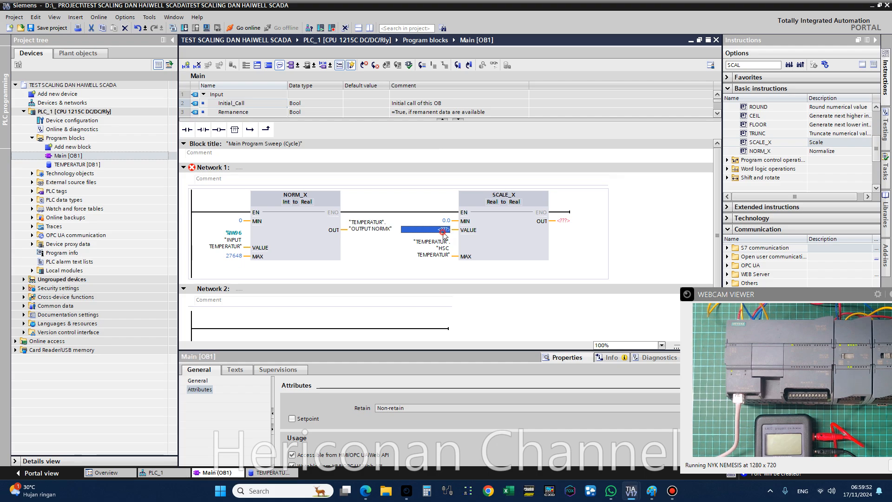
{"action": "left_click", "coordinate": [364, 230]}
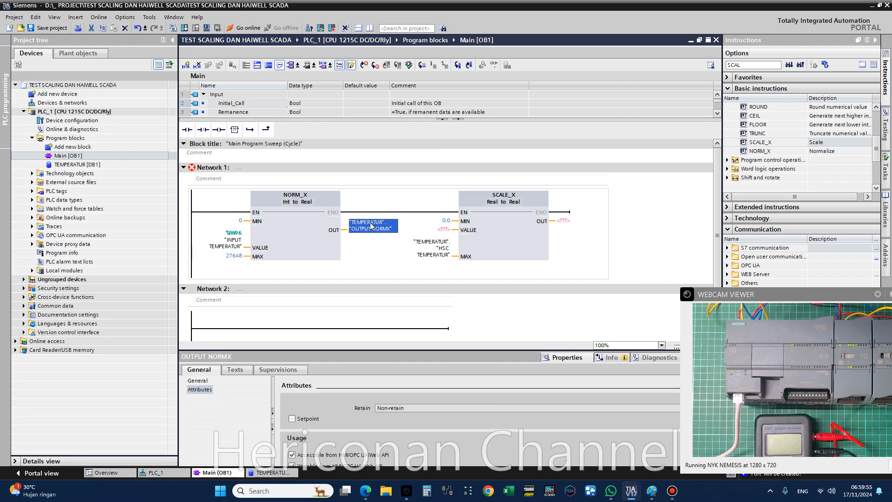
{"action": "left_click", "coordinate": [446, 230]}
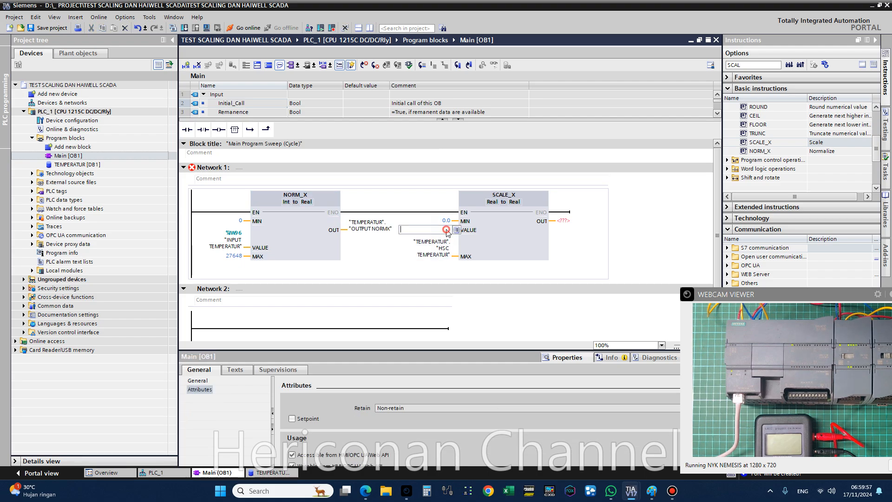
{"action": "left_click", "coordinate": [457, 231]}
{"action": "left_click", "coordinate": [442, 247]}
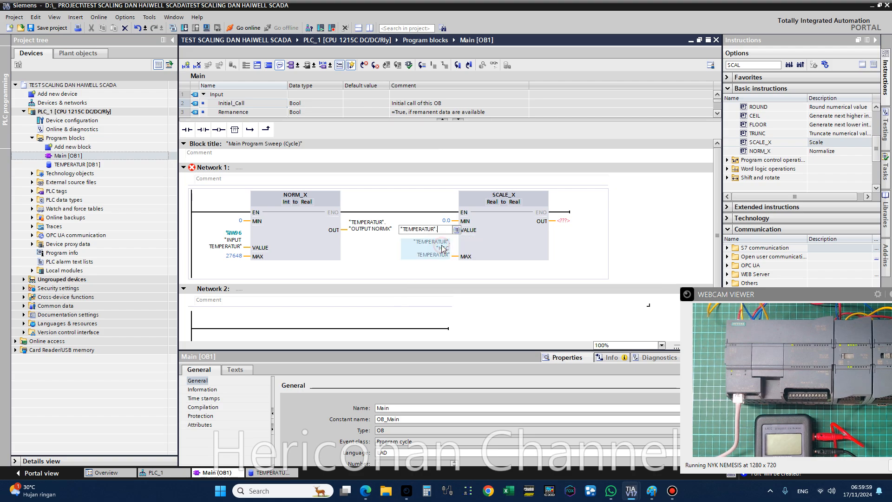
{"action": "left_click", "coordinate": [421, 248]}
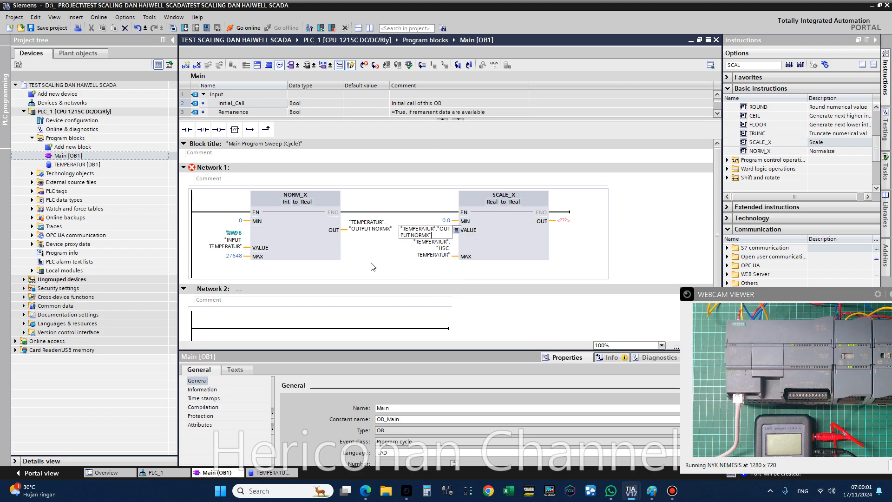
Assign "TEMPERATUR"."OUTPUT TEMPERATUR" to the OUT output of the SCALE_X block
{"action": "left_click", "coordinate": [367, 230]}
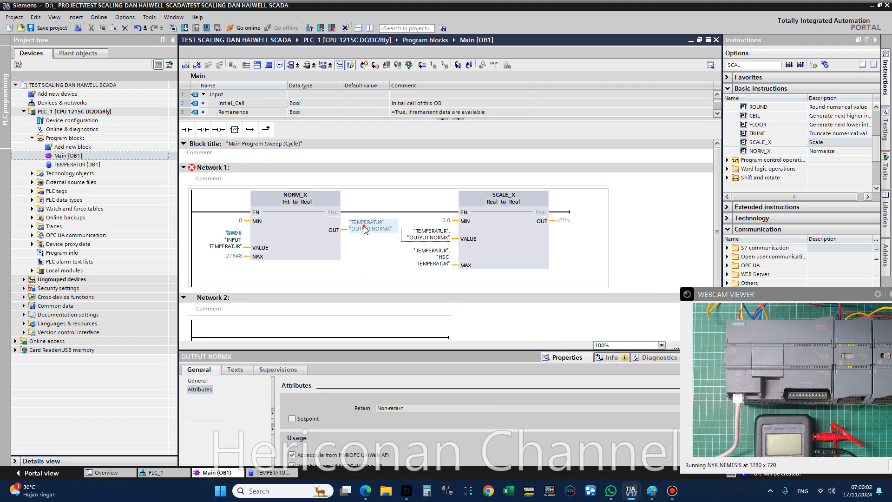
{"action": "left_click", "coordinate": [441, 236]}
{"action": "left_click", "coordinate": [564, 221]}
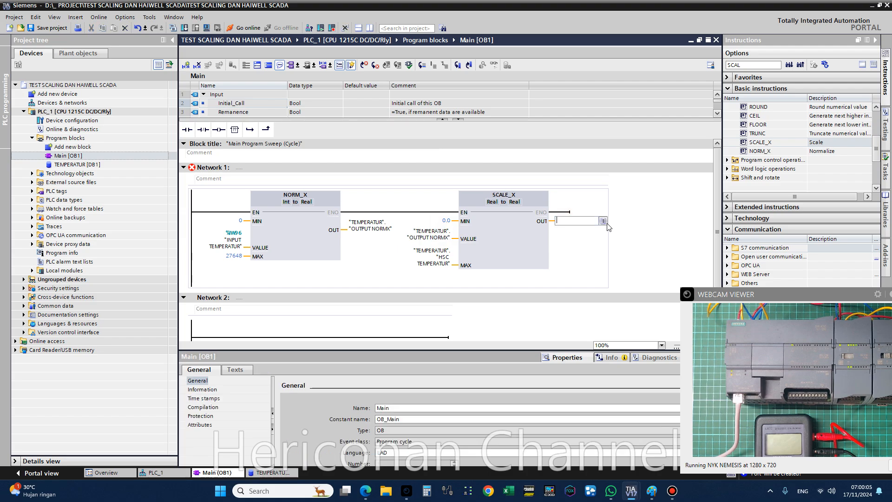
{"action": "left_click", "coordinate": [603, 221]}
{"action": "left_click", "coordinate": [584, 239]}
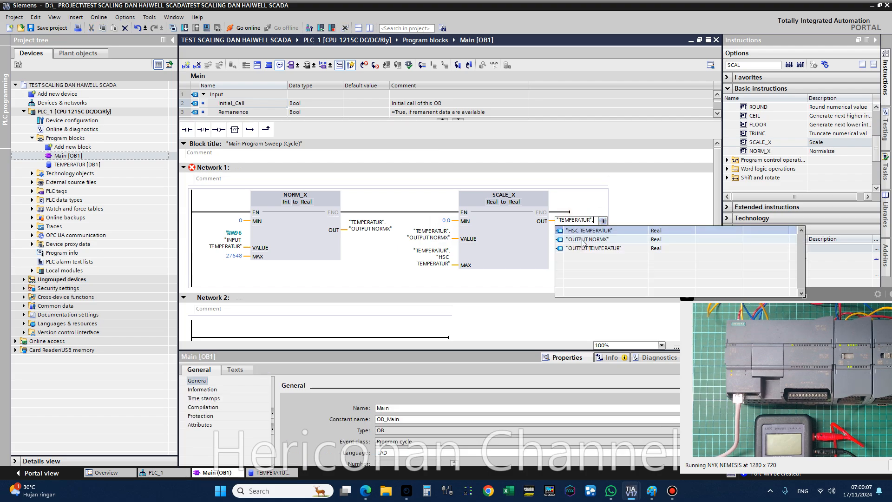
{"action": "left_click", "coordinate": [591, 248]}
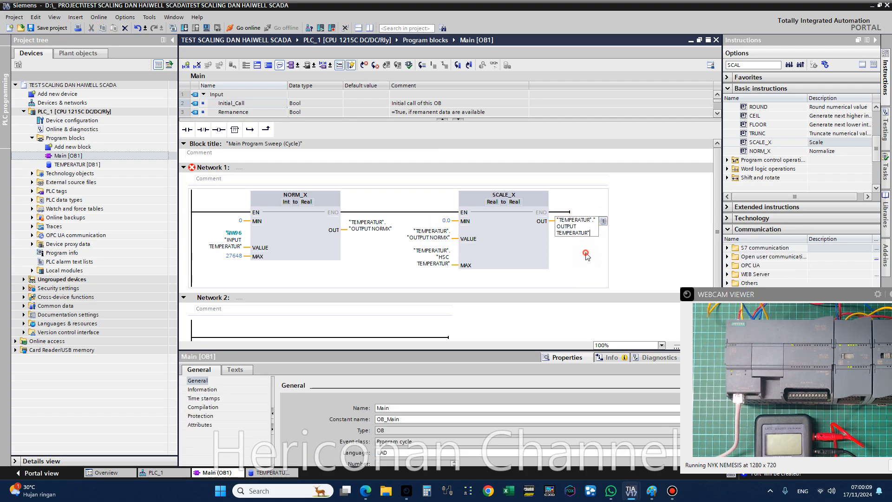
{"action": "left_click", "coordinate": [575, 264]}
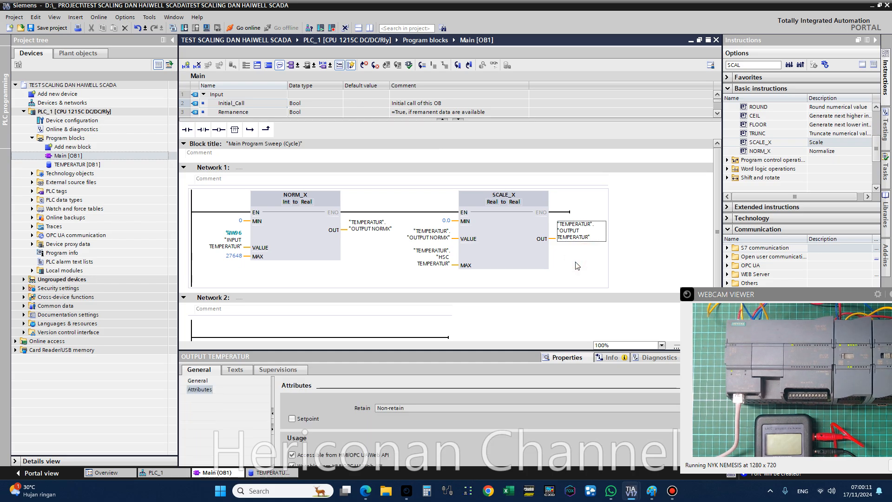
{"action": "left_click", "coordinate": [568, 271]}
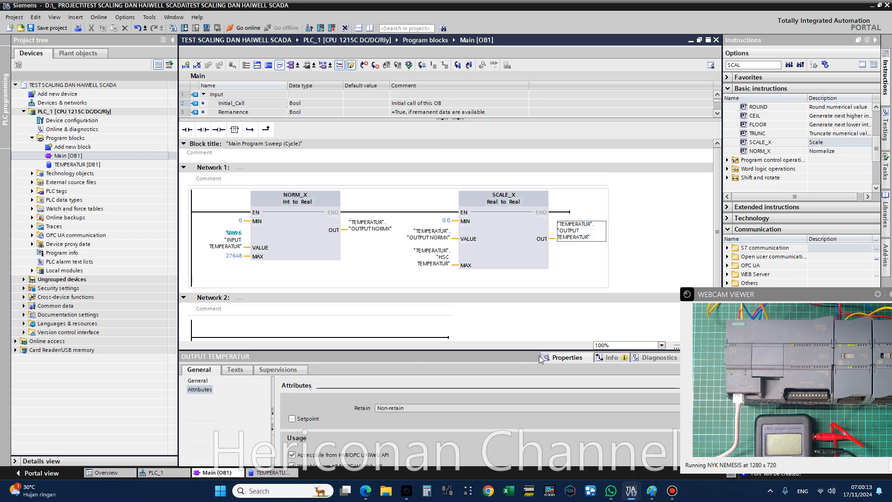
Compile the software changes of the Main [OB1] block
{"action": "left_click_drag", "start_coordinate": [538, 349], "coordinate": [539, 407]}
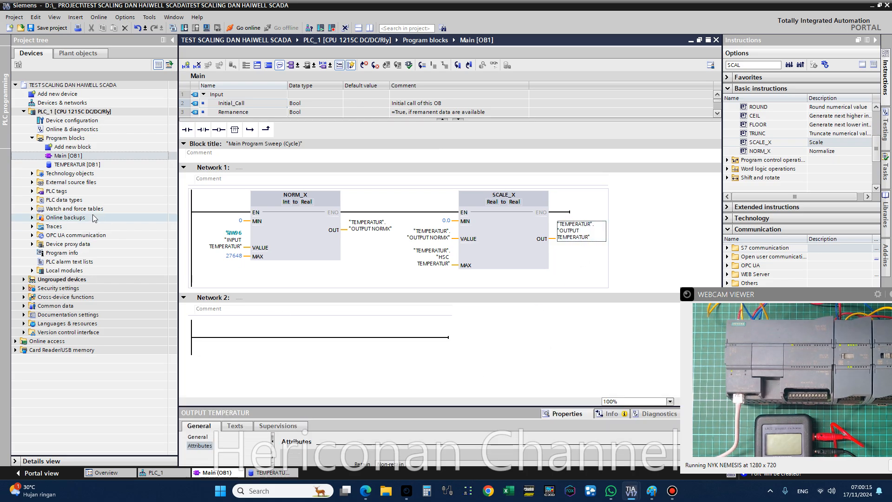
{"action": "right_click", "coordinate": [77, 157]}
{"action": "mouse_move", "coordinate": [165, 223]}
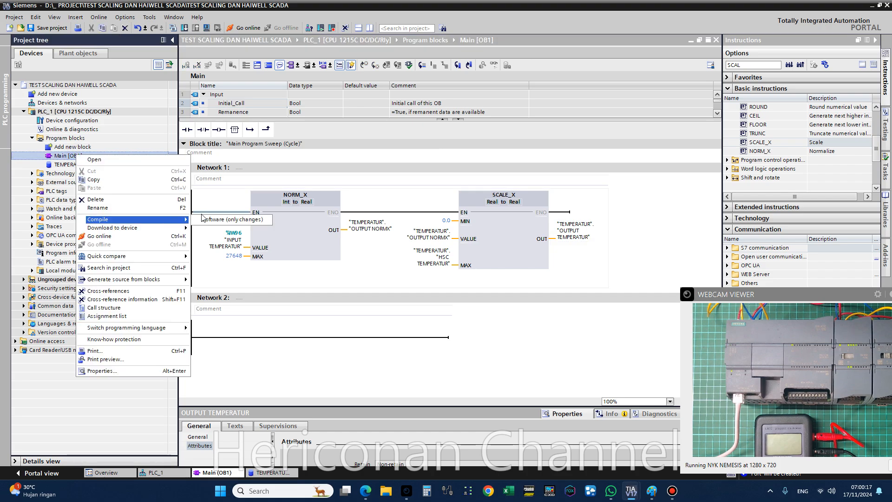
{"action": "left_click", "coordinate": [203, 218]}
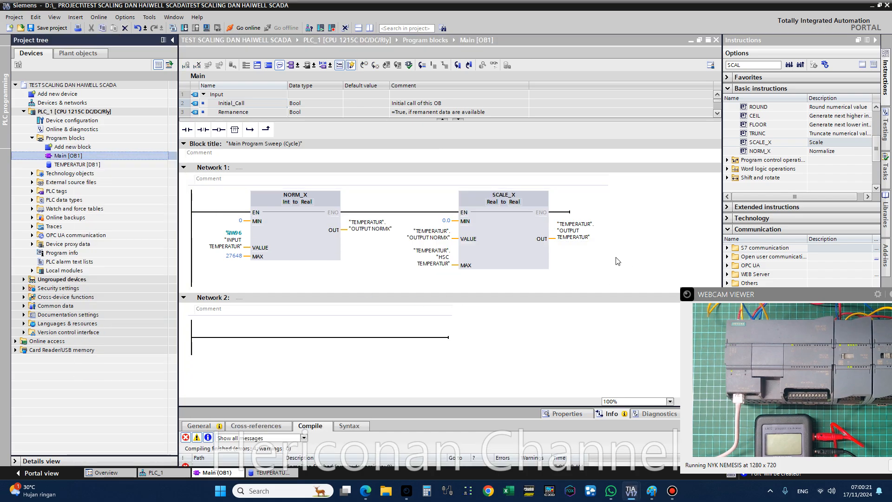
{"action": "left_click", "coordinate": [597, 232]}
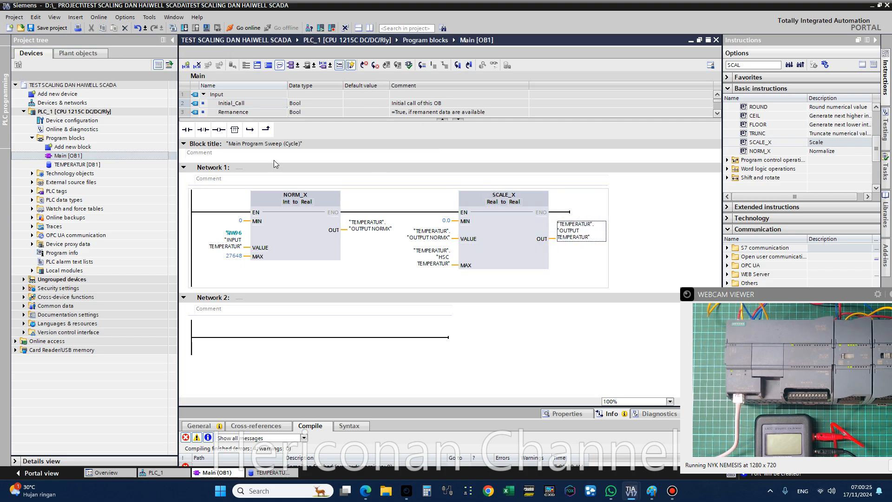
Disable optimized block access in the attributes of the TEMPERATUR [DB1] data block
{"action": "left_click", "coordinate": [93, 165]}
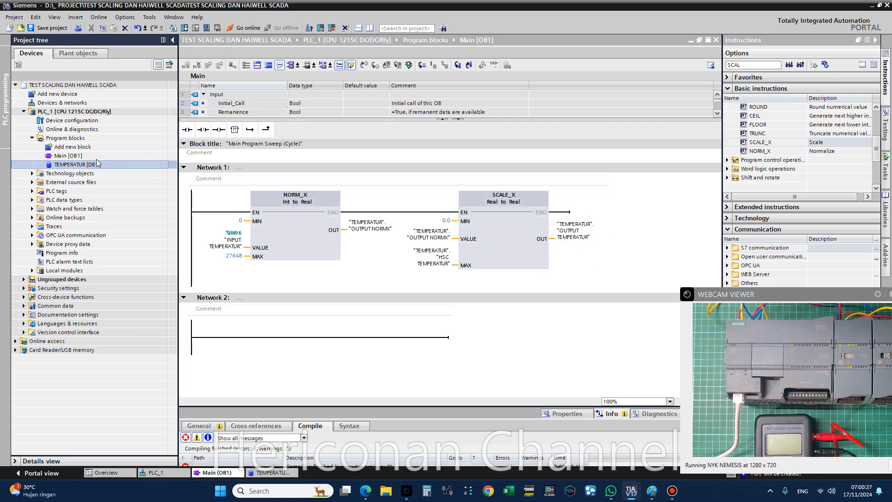
{"action": "right_click", "coordinate": [98, 163]}
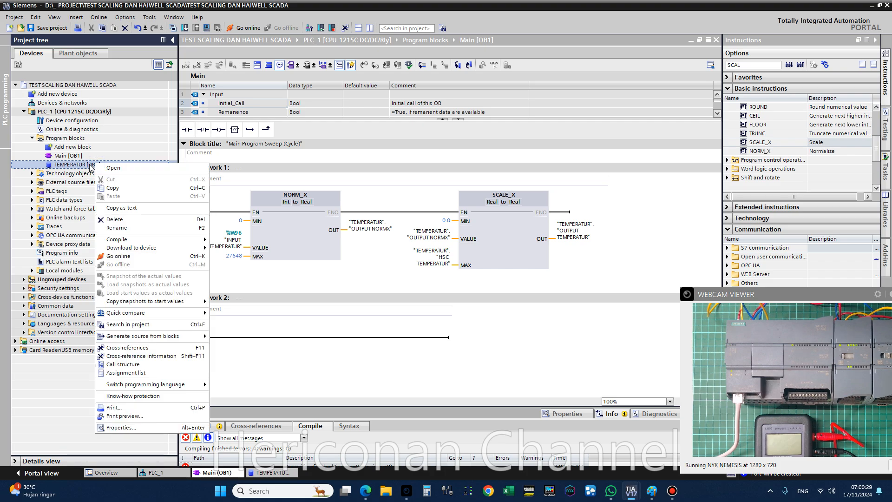
{"action": "left_click", "coordinate": [144, 427]}
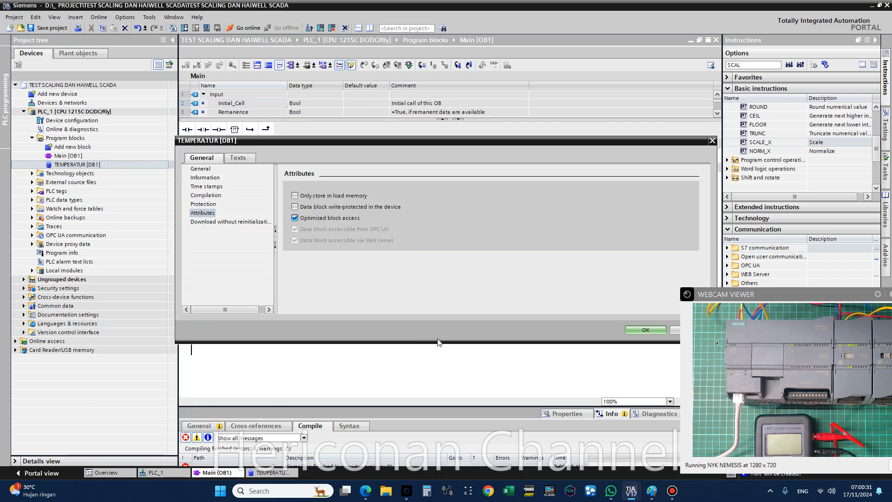
{"action": "left_click_drag", "start_coordinate": [416, 141], "coordinate": [392, 106]}
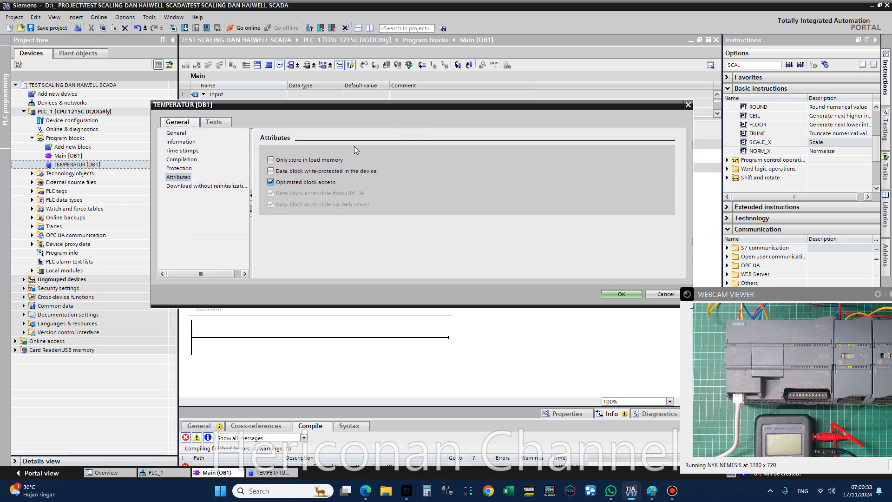
{"action": "left_click", "coordinate": [270, 182]}
{"action": "left_click", "coordinate": [491, 272]}
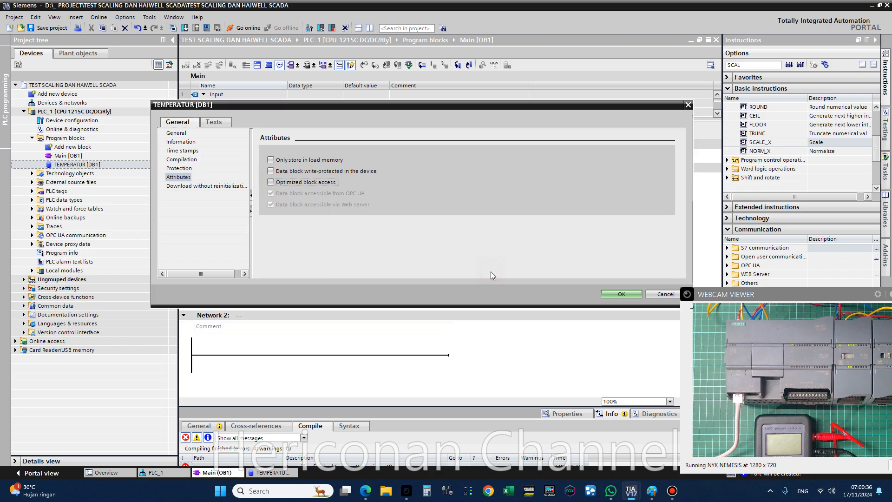
{"action": "left_click", "coordinate": [622, 294]}
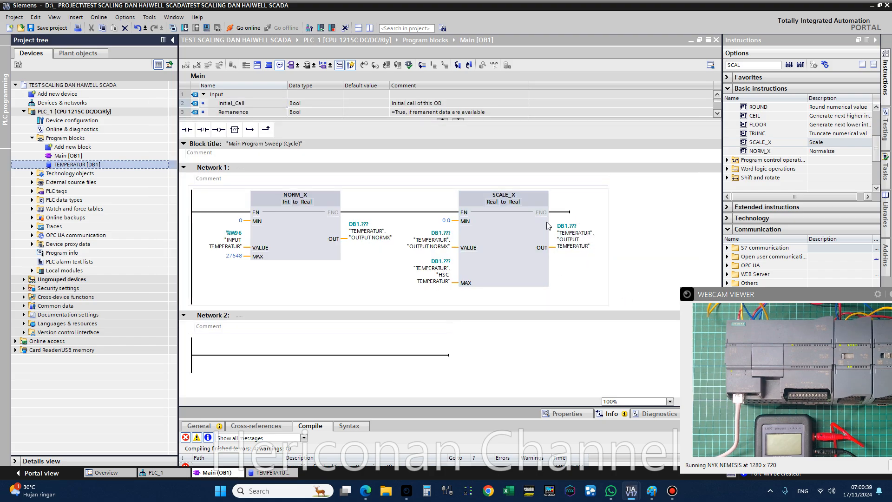
{"action": "left_click", "coordinate": [576, 232]}
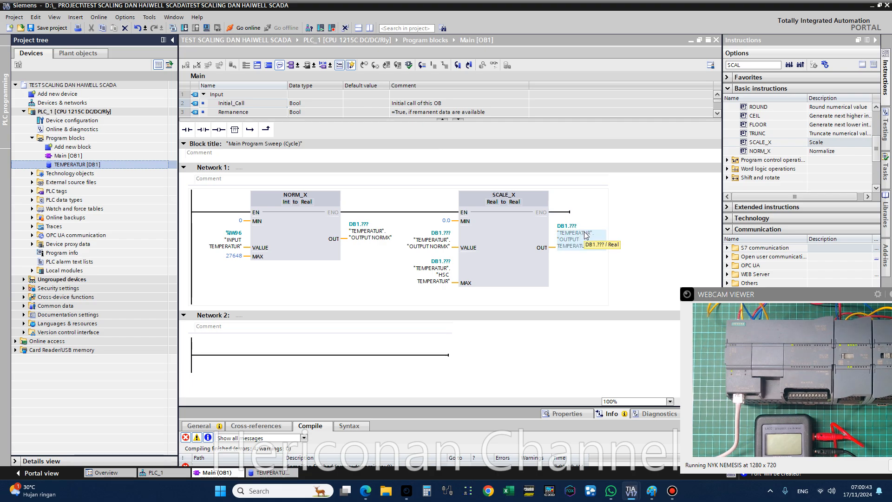
Compile the TEMPERATUR [DB1] data block to assign absolute addresses to its variables
{"action": "right_click", "coordinate": [57, 165]}
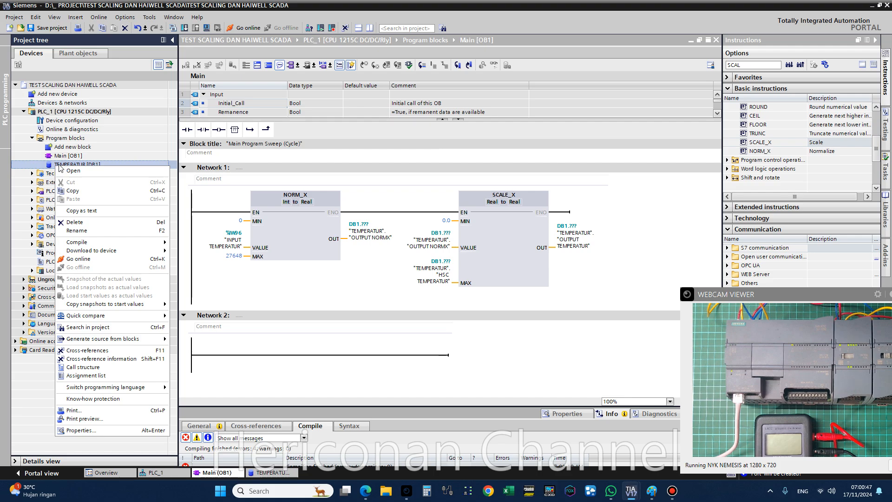
{"action": "mouse_move", "coordinate": [149, 246]}
{"action": "left_click", "coordinate": [212, 242]}
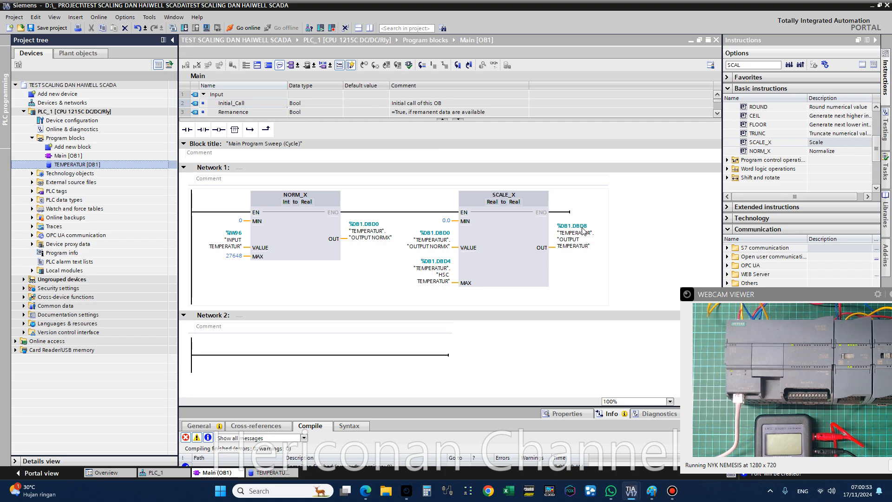
Open the TEMPERATUR data block and examine the offsets of its three variables
{"action": "double_click", "coordinate": [77, 166]}
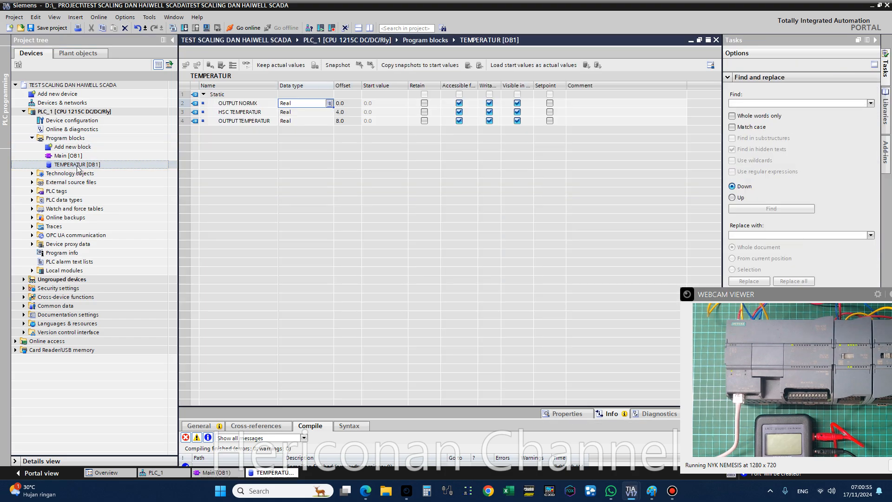
{"action": "left_click", "coordinate": [355, 102]}
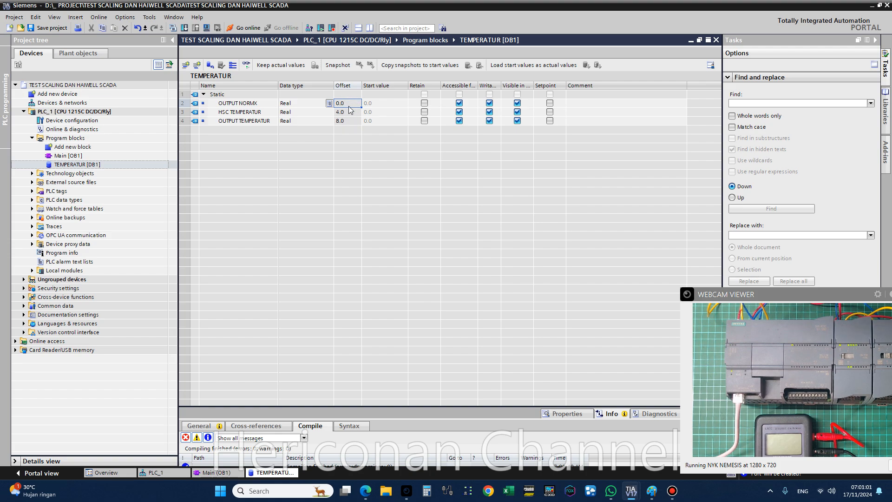
{"action": "left_click", "coordinate": [352, 121]}
{"action": "left_click", "coordinate": [351, 112]}
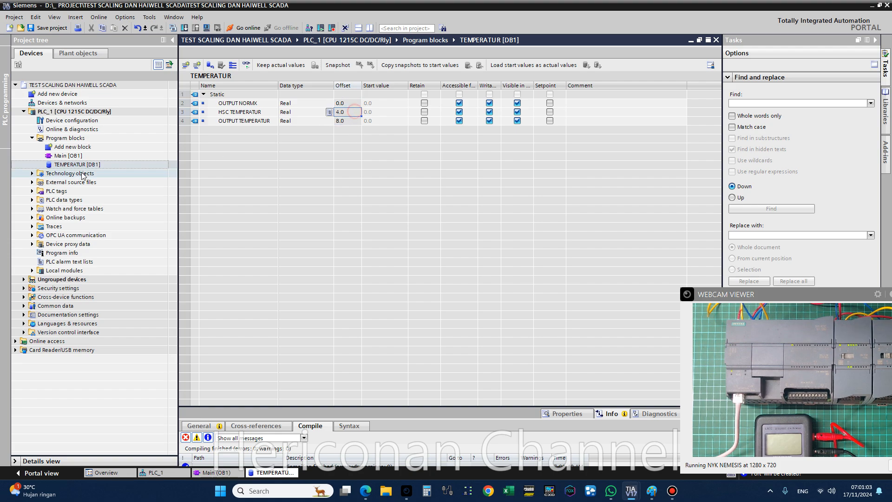
{"action": "left_click", "coordinate": [64, 157]}
{"action": "left_click", "coordinate": [65, 156]}
{"action": "left_click", "coordinate": [89, 189]}
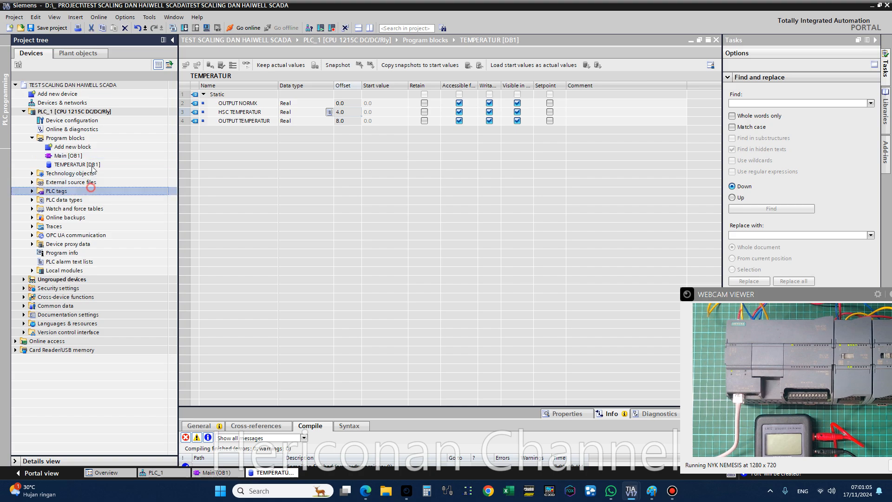
{"action": "left_click", "coordinate": [84, 104]}
{"action": "double_click", "coordinate": [87, 113]}
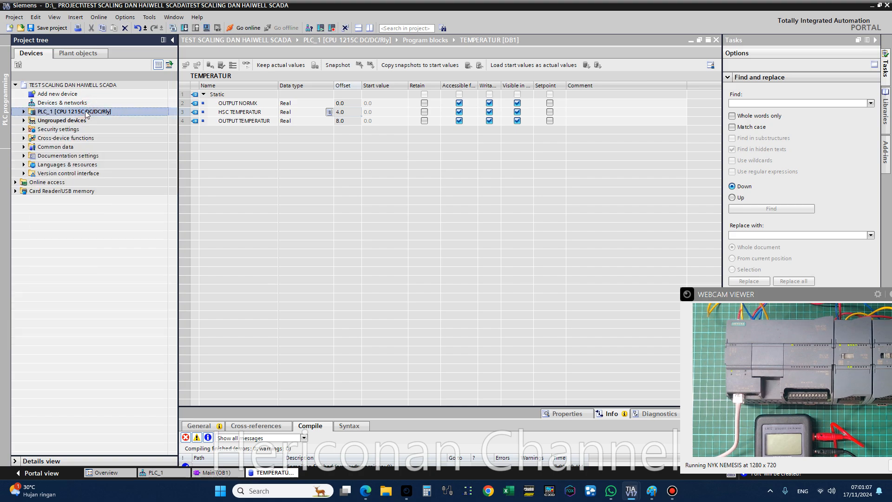
{"action": "left_click", "coordinate": [23, 111]}
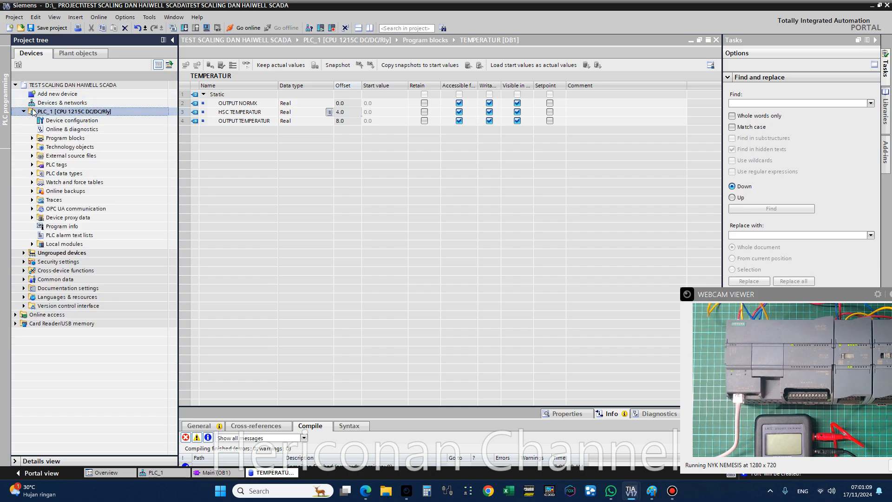
Compile the software of PLC_1 with the rebuild all option
{"action": "right_click", "coordinate": [94, 113]}
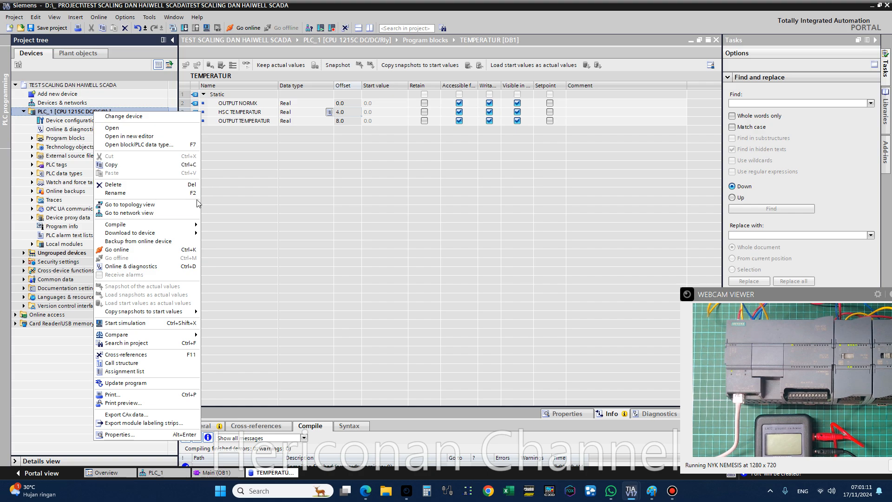
{"action": "mouse_move", "coordinate": [182, 225]}
{"action": "left_click", "coordinate": [251, 246]}
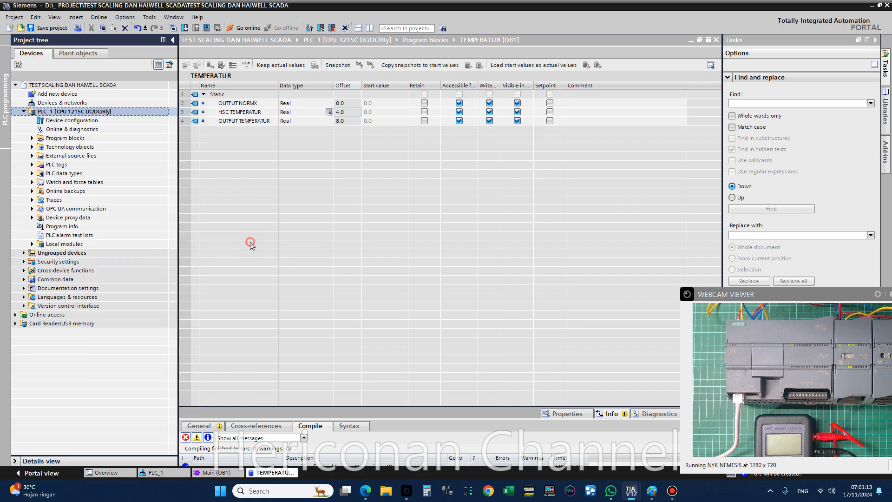
{"action": "right_click", "coordinate": [99, 112]}
{"action": "mouse_move", "coordinate": [198, 232]}
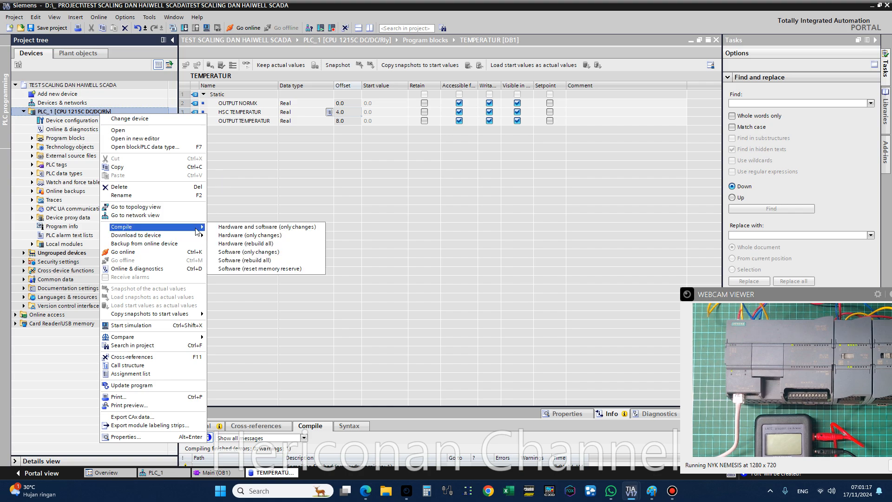
{"action": "left_click", "coordinate": [271, 260]}
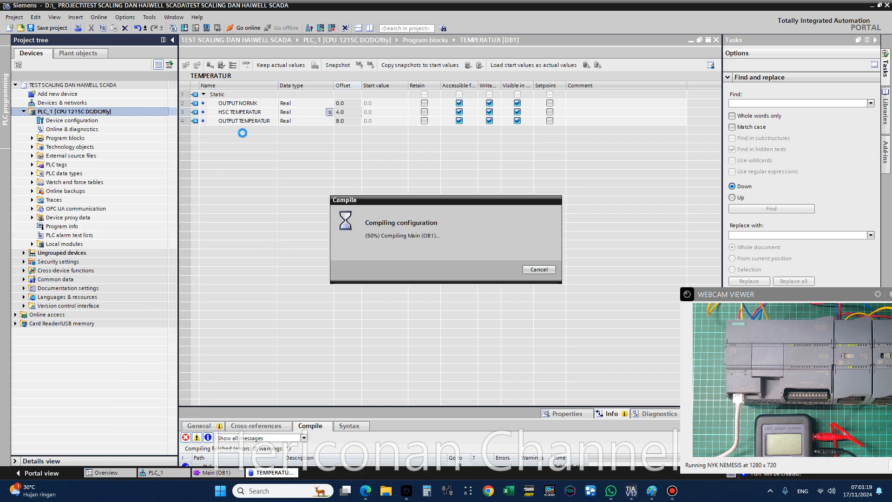
{"action": "right_click", "coordinate": [114, 111]}
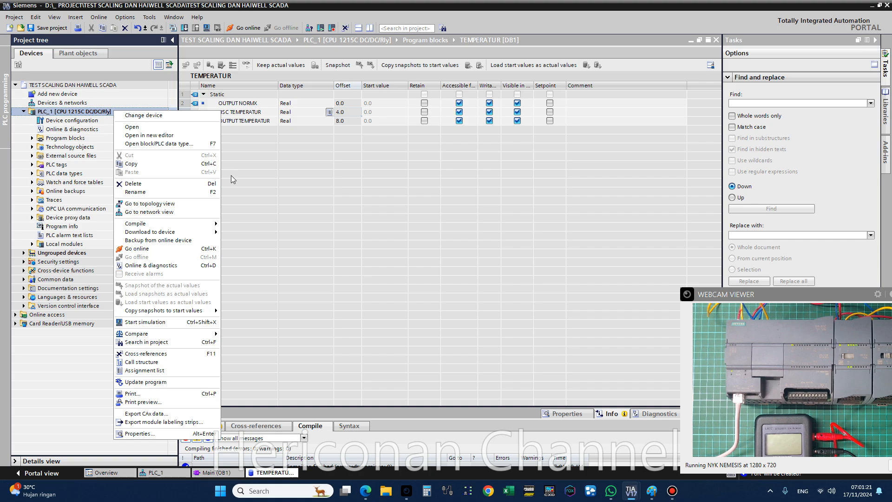
{"action": "mouse_move", "coordinate": [214, 226]}
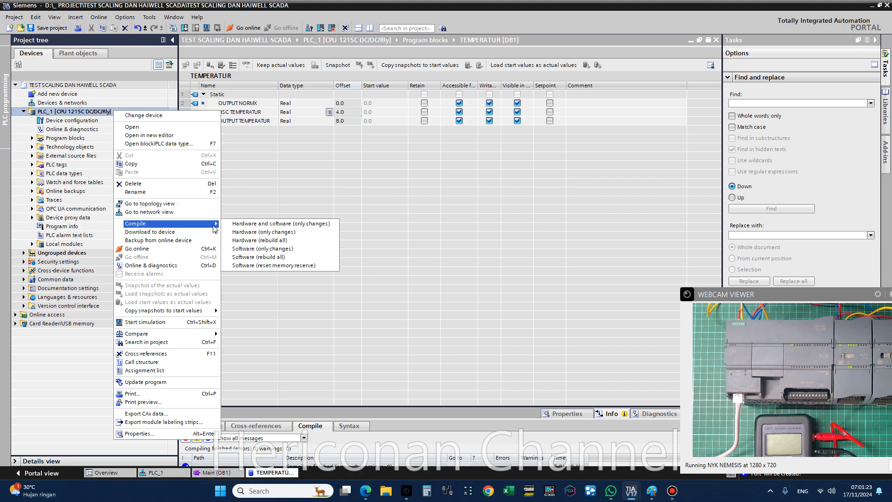
{"action": "right_click", "coordinate": [67, 87]}
{"action": "left_click", "coordinate": [51, 111]}
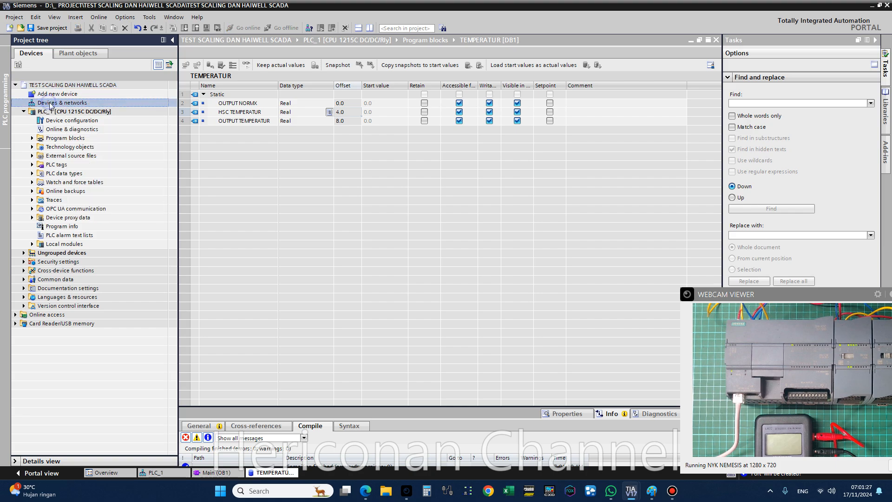
{"action": "right_click", "coordinate": [52, 114]}
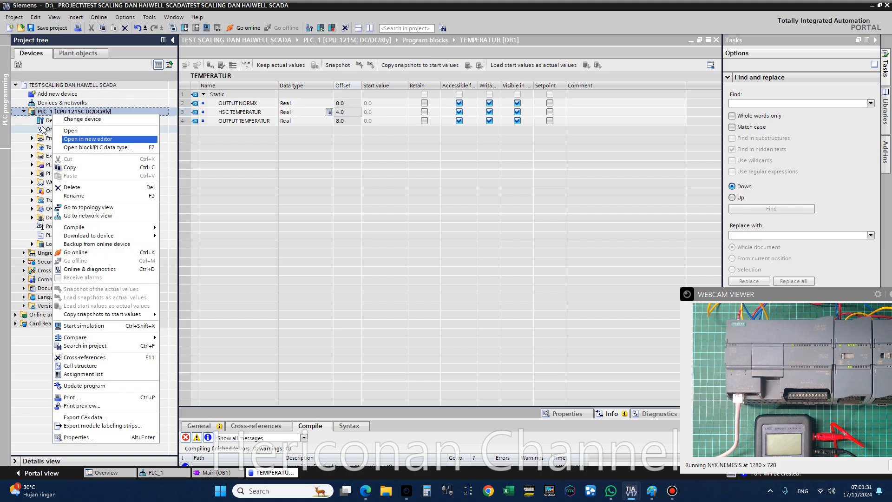
{"action": "left_click", "coordinate": [44, 122]}
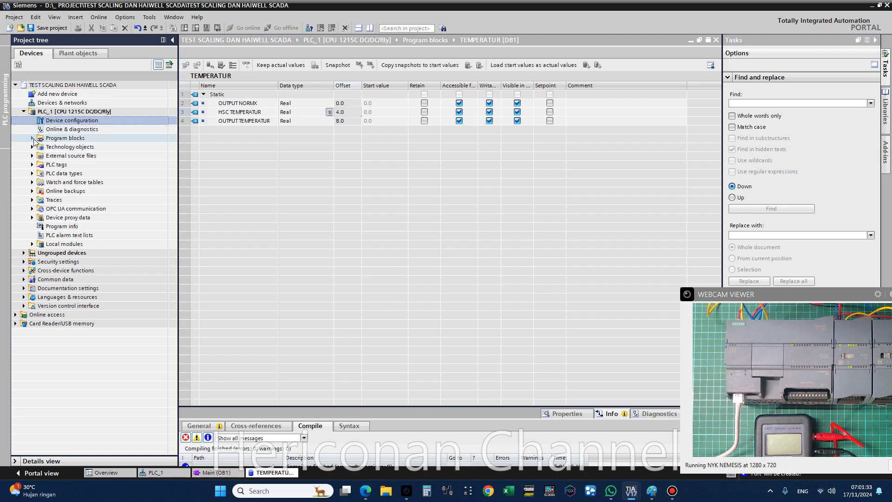
{"action": "left_click", "coordinate": [33, 139]}
{"action": "left_click", "coordinate": [71, 140]}
{"action": "mouse_move", "coordinate": [161, 218]}
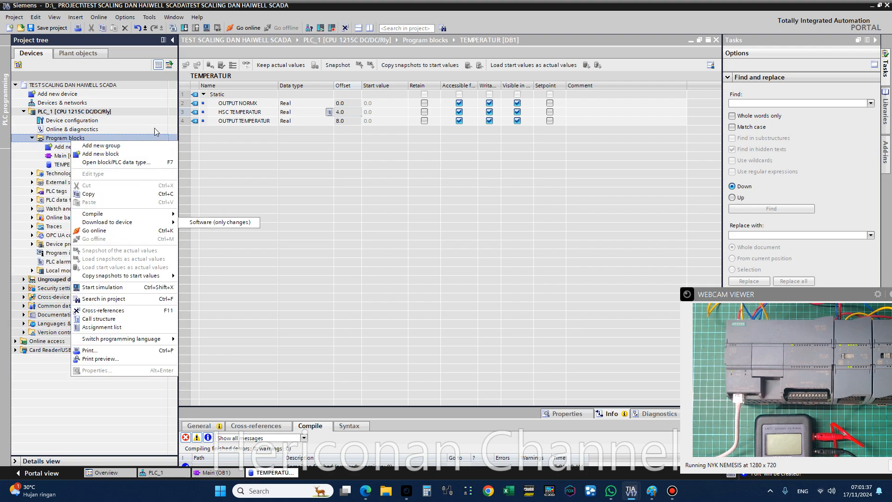
Start a hardware configuration download to PLC_1 and search for the target over the Realtek PCIe GbE Family Controller interface
{"action": "left_click", "coordinate": [219, 131]}
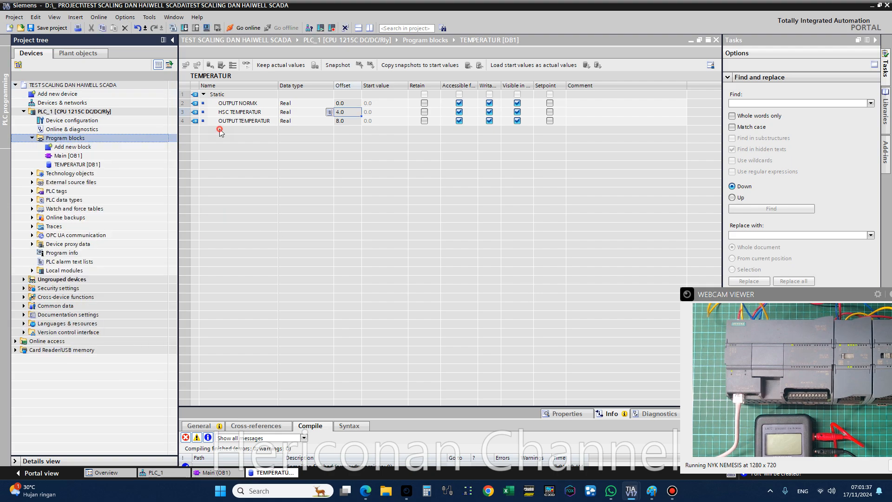
{"action": "right_click", "coordinate": [93, 114]}
{"action": "mouse_move", "coordinate": [192, 237]}
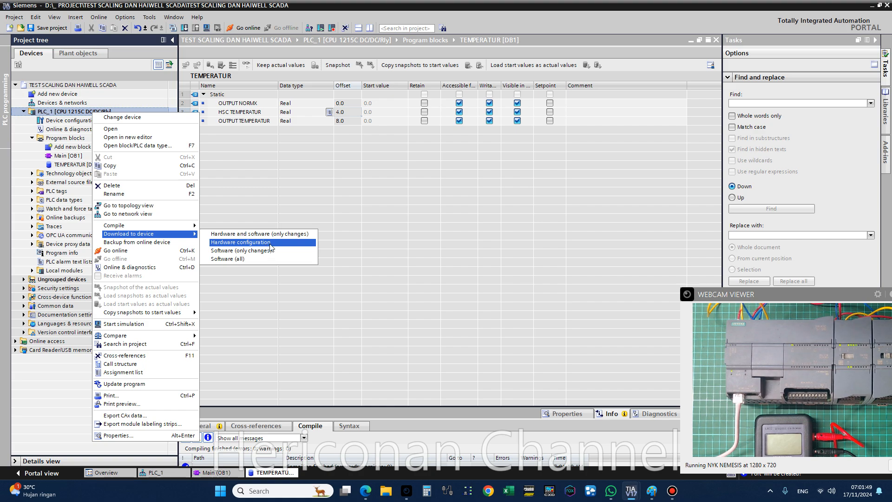
{"action": "left_click", "coordinate": [270, 243]}
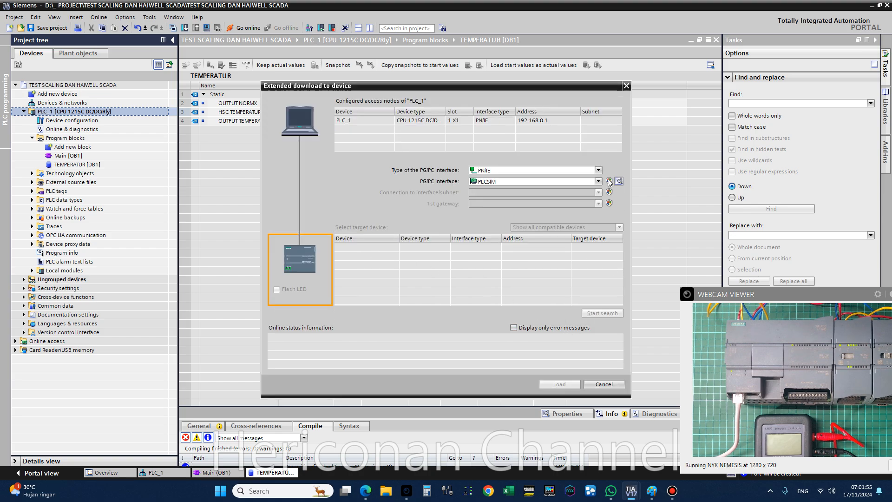
{"action": "left_click", "coordinate": [598, 181]}
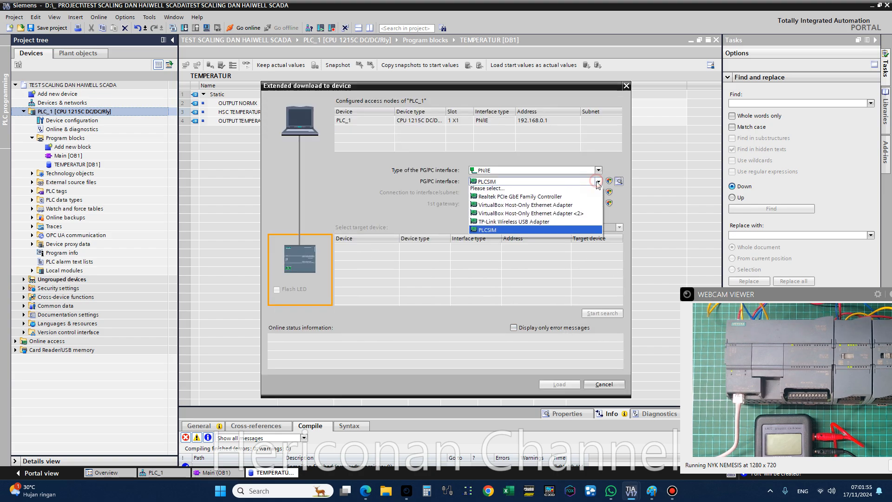
{"action": "left_click", "coordinate": [564, 199]}
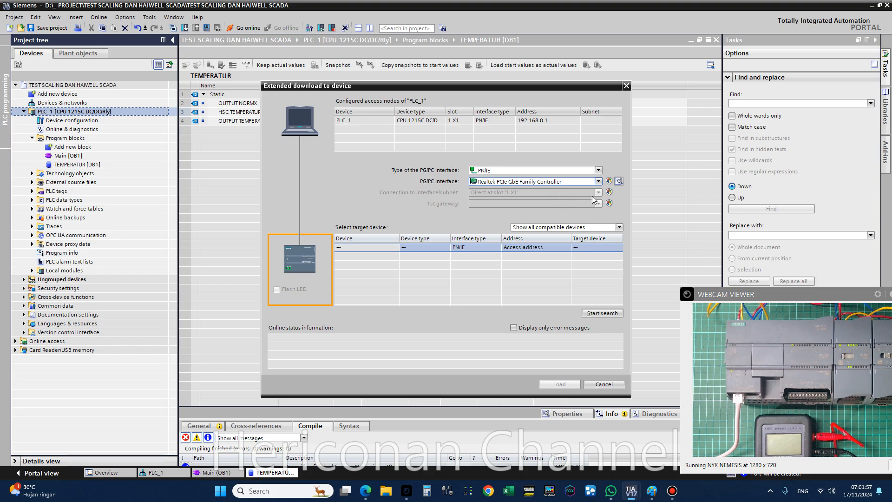
{"action": "left_click", "coordinate": [597, 313]}
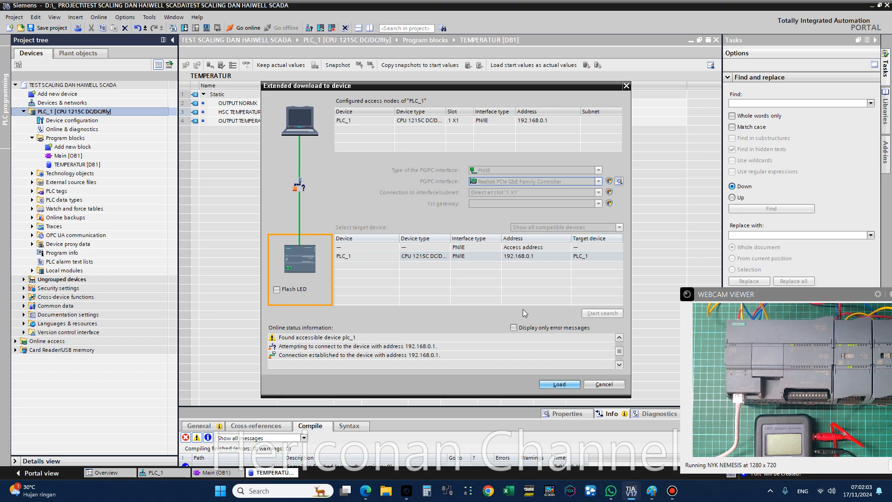
Load the hardware configuration into the found PLC_1 and finish the download
{"action": "left_click", "coordinate": [567, 387]}
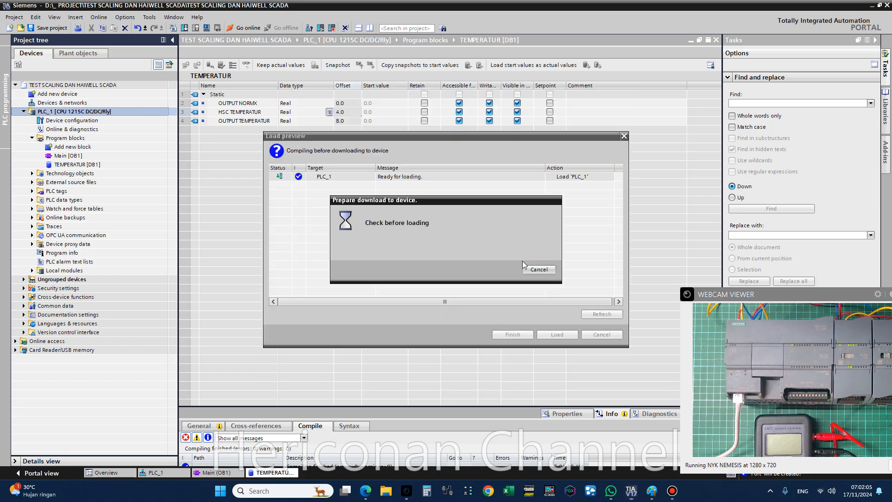
{"action": "left_click", "coordinate": [557, 334]}
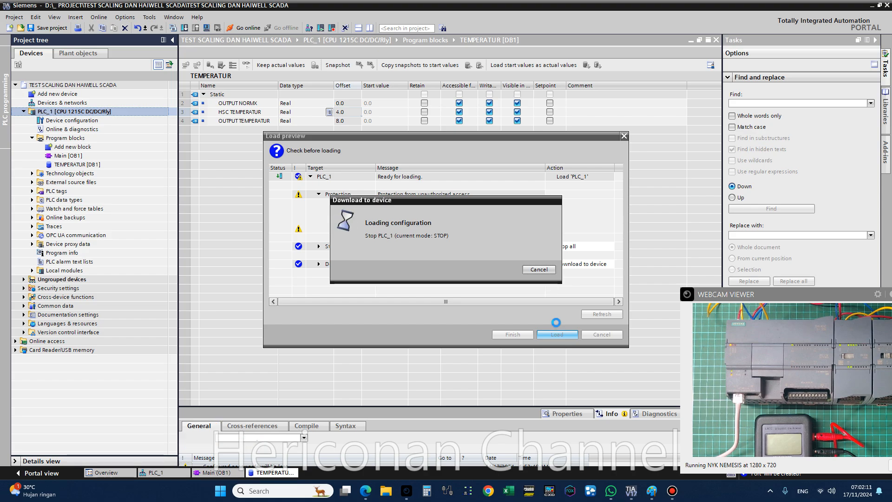
{"action": "left_click", "coordinate": [529, 334]}
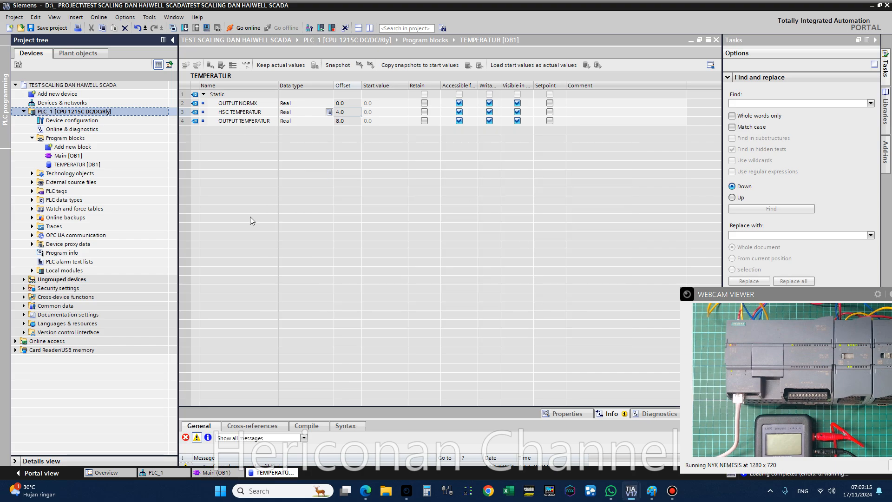
Download hardware and software (only changes) to PLC_1 with the Stop all action, and finish with the module started
{"action": "right_click", "coordinate": [83, 113]}
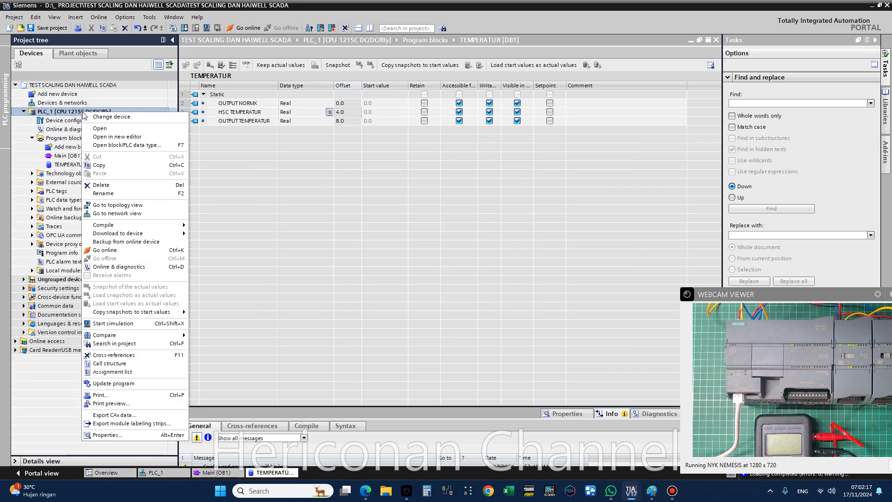
{"action": "mouse_move", "coordinate": [139, 233]}
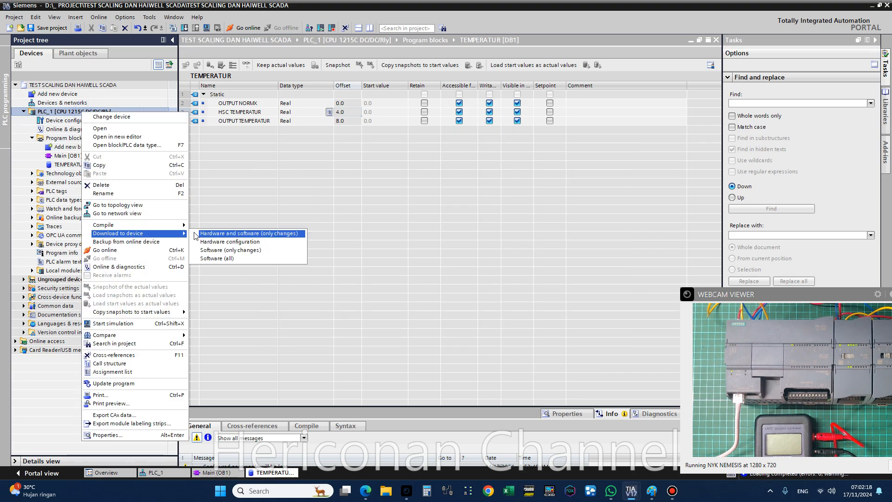
{"action": "left_click", "coordinate": [276, 233]}
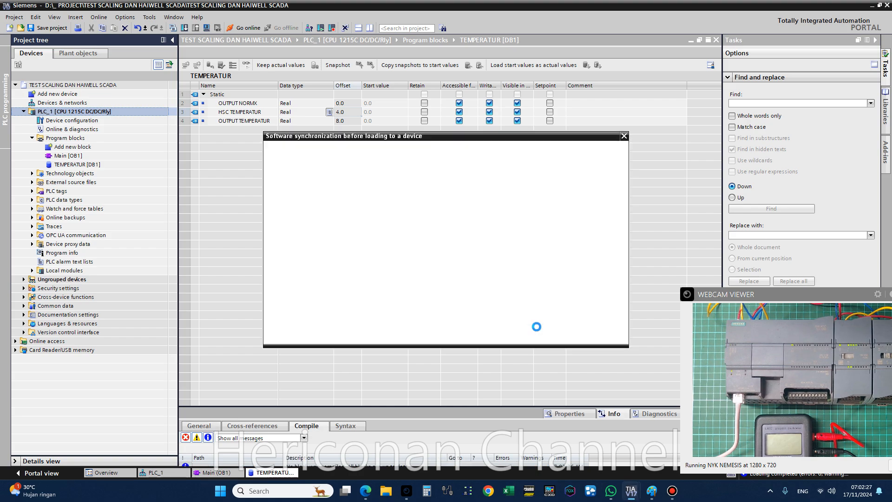
{"action": "left_click", "coordinate": [542, 336]}
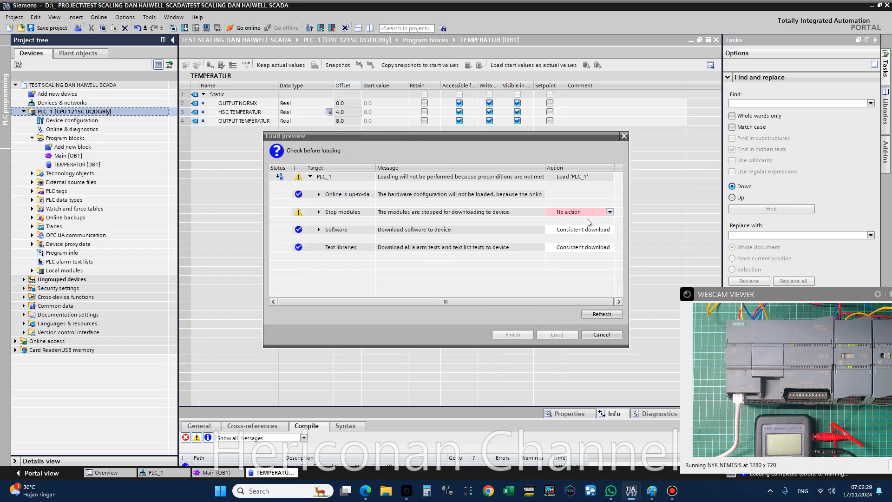
{"action": "left_click", "coordinate": [597, 212]}
{"action": "left_click", "coordinate": [597, 227]}
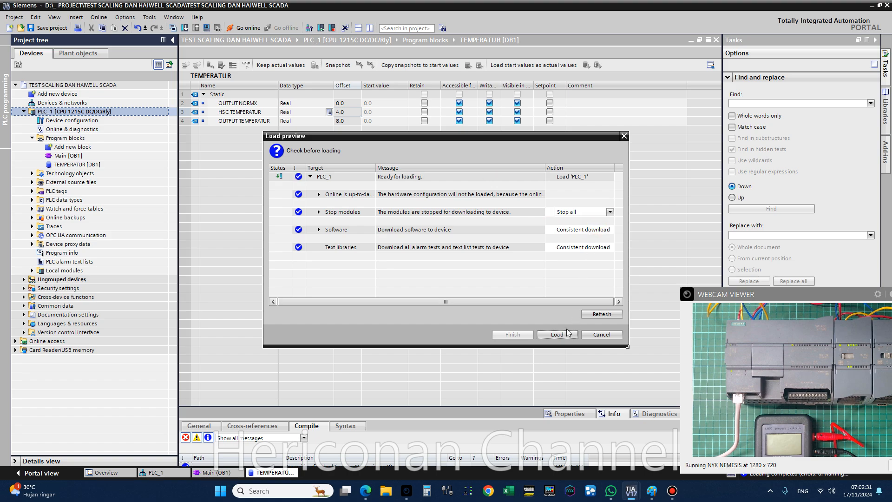
{"action": "left_click", "coordinate": [557, 335]}
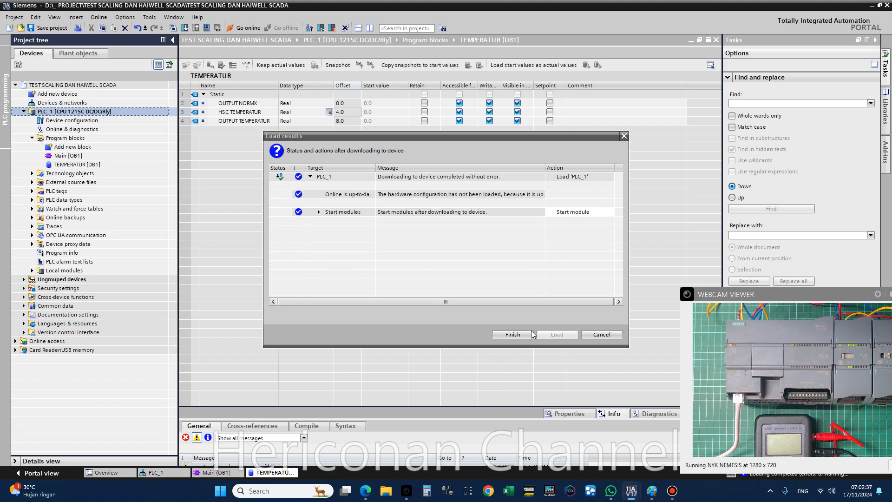
{"action": "left_click", "coordinate": [532, 334]}
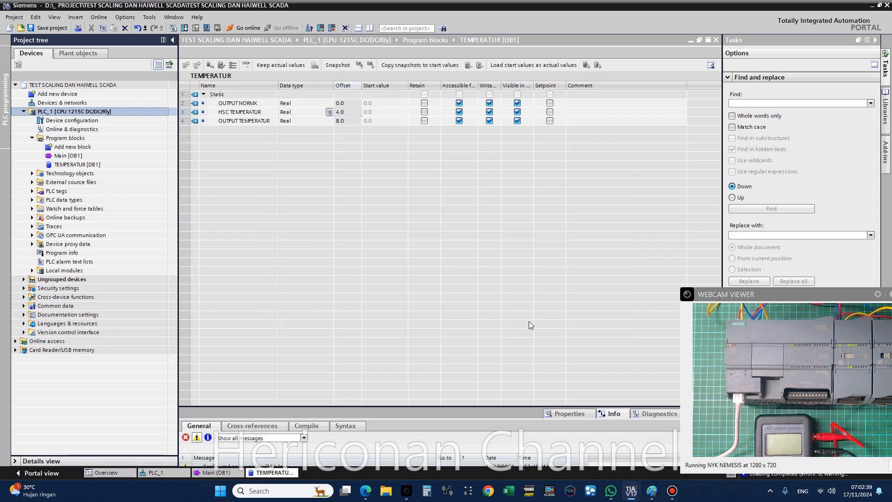
Open Main [OB1] and turn on monitoring of the scaling network, with the webcam viewer placed beside it
{"action": "left_click", "coordinate": [74, 156]}
{"action": "double_click", "coordinate": [75, 155]}
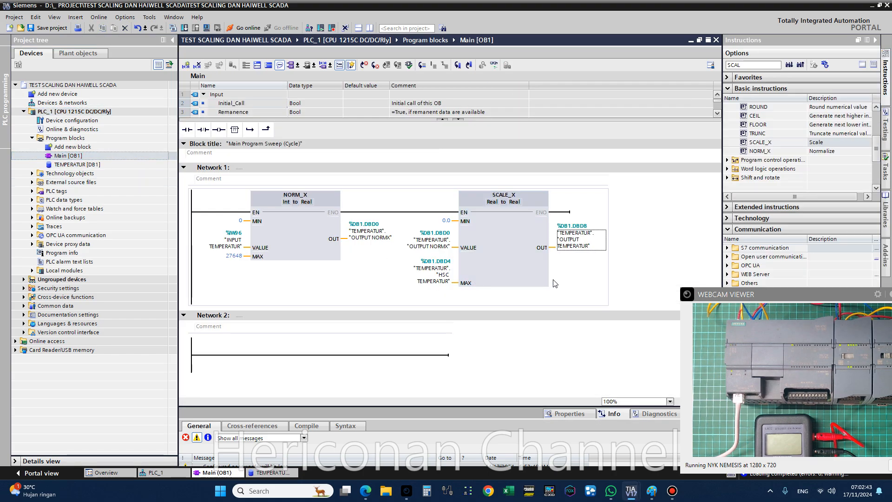
{"action": "left_click", "coordinate": [495, 68]}
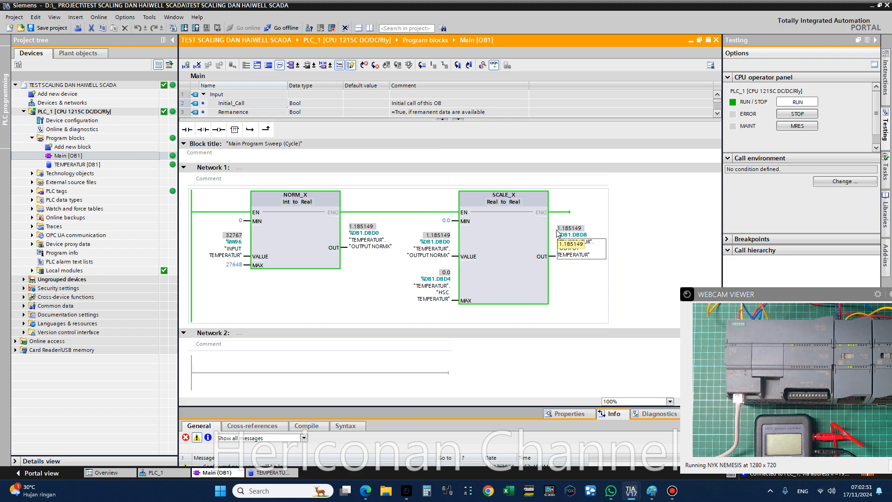
{"action": "left_click", "coordinate": [821, 306]}
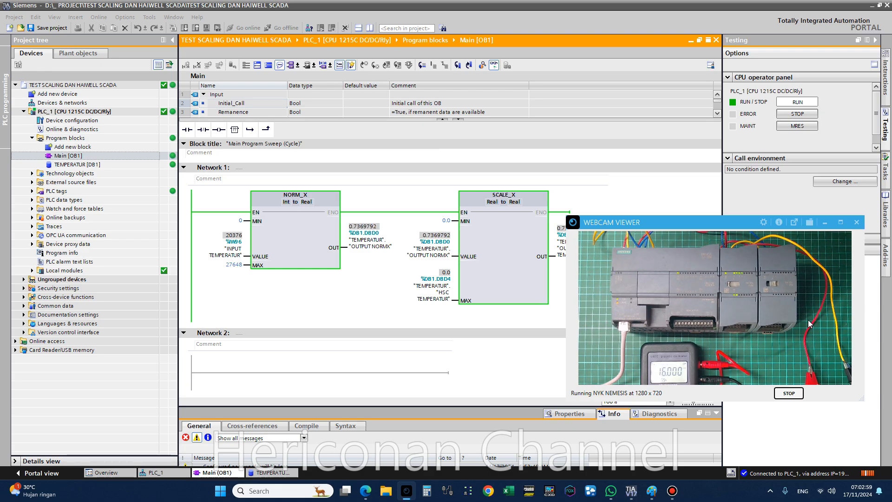
{"action": "left_click_drag", "start_coordinate": [720, 223], "coordinate": [768, 179]}
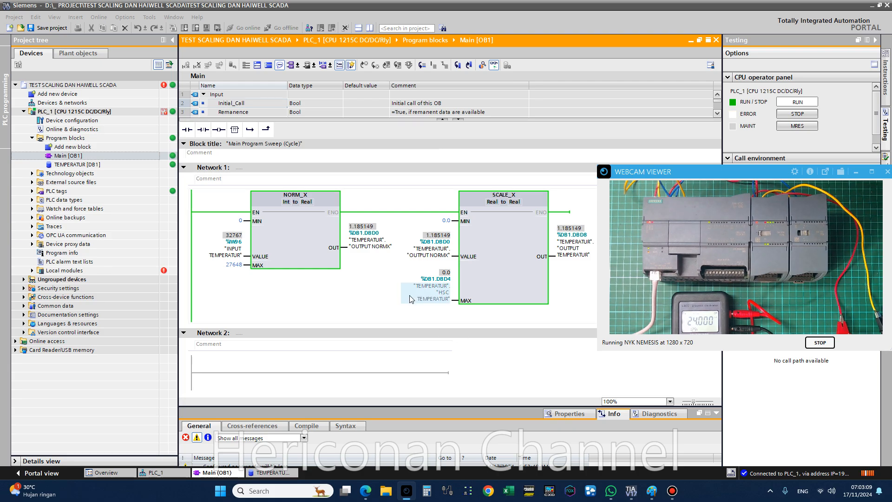
Modify the online value of HSC TEMPERATUR at the SCALE_X MAX input to 100
{"action": "left_click", "coordinate": [446, 272]}
{"action": "double_click", "coordinate": [447, 272]}
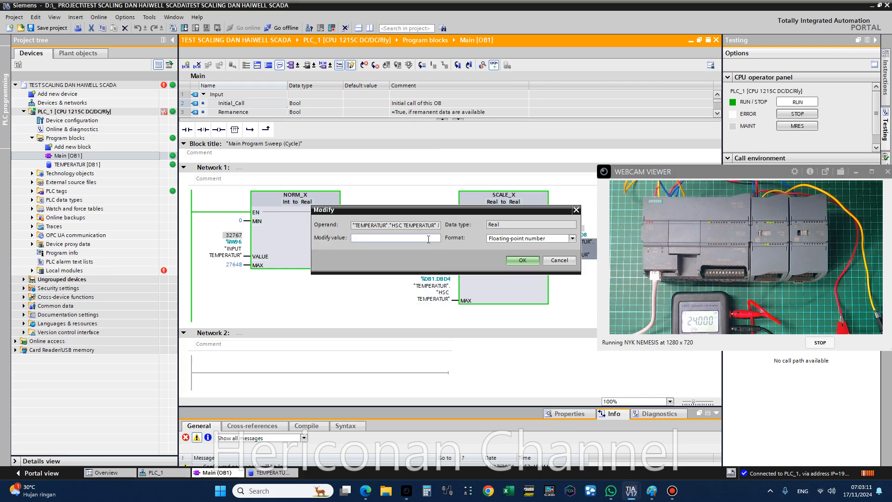
{"action": "type", "text": "100"}
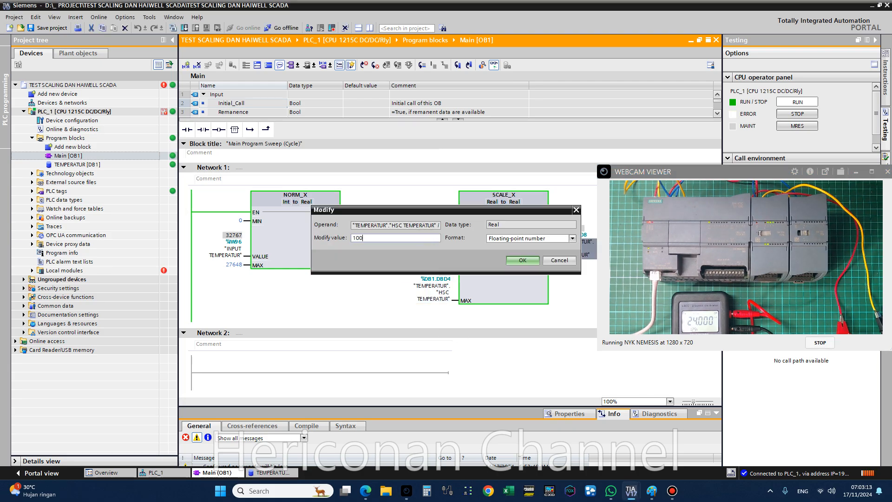
{"action": "left_click", "coordinate": [519, 263]}
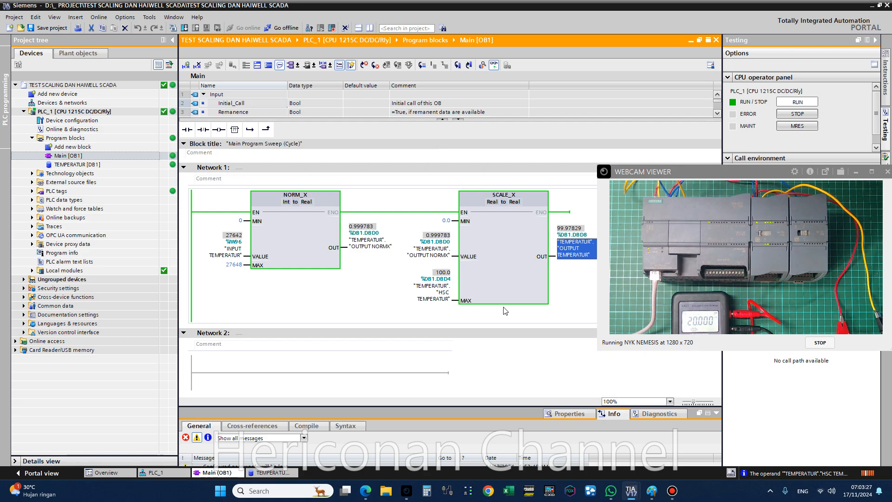
Switch to Haiwell Cloud Scada and create a new project for the PC runtime platform
{"action": "left_click", "coordinate": [856, 172]}
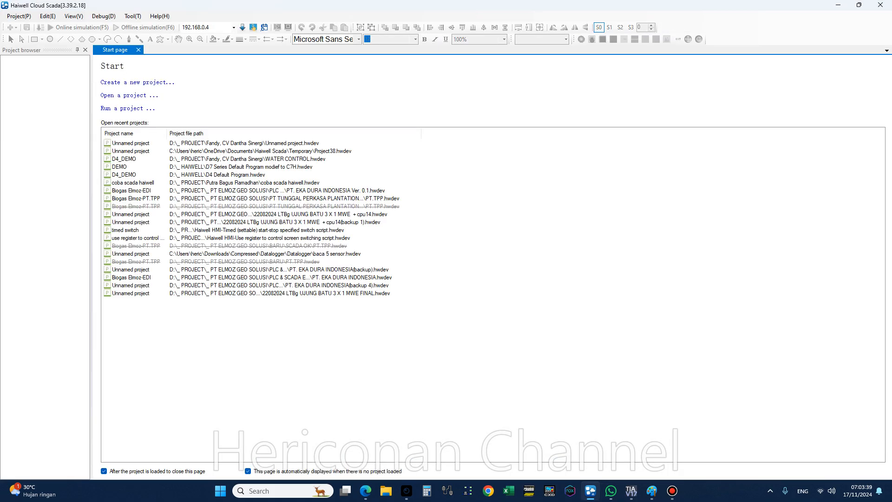
{"action": "left_click", "coordinate": [19, 16]}
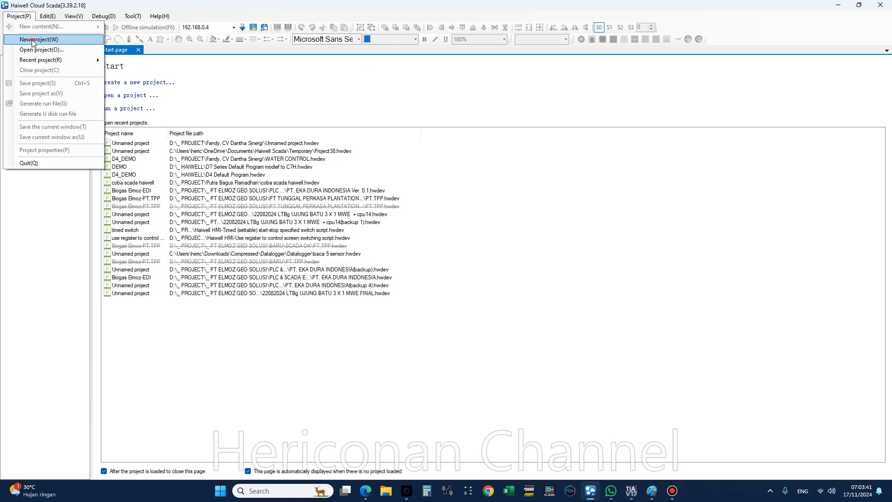
{"action": "left_click", "coordinate": [32, 41]}
{"action": "scroll", "coordinate": [389, 227], "scroll_direction": "down", "scroll_amount": 6}
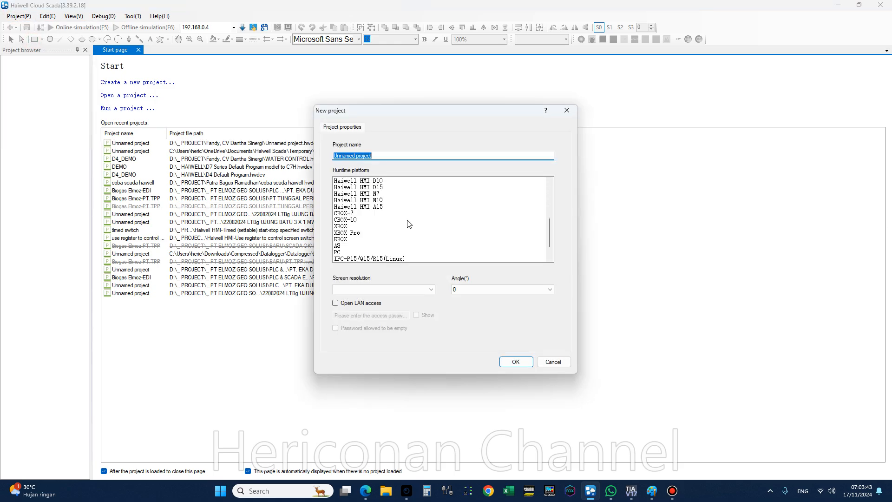
{"action": "left_click", "coordinate": [338, 245]}
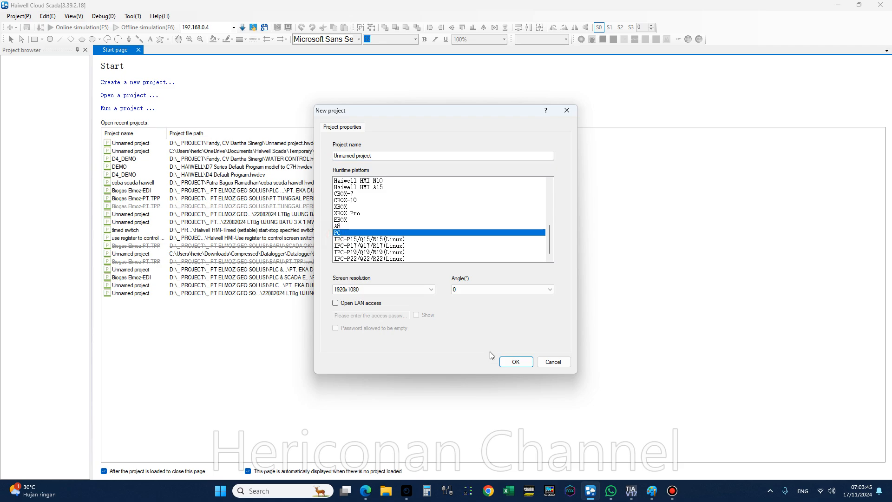
{"action": "left_click", "coordinate": [515, 361]}
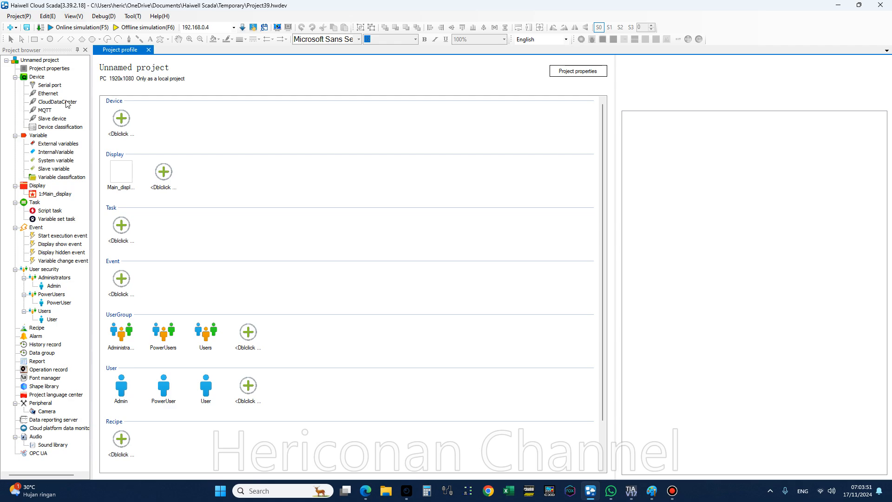
Start adding an Ethernet device to the project and choose the Siemens S7-1200/S7-1500 type
{"action": "left_click", "coordinate": [52, 94]}
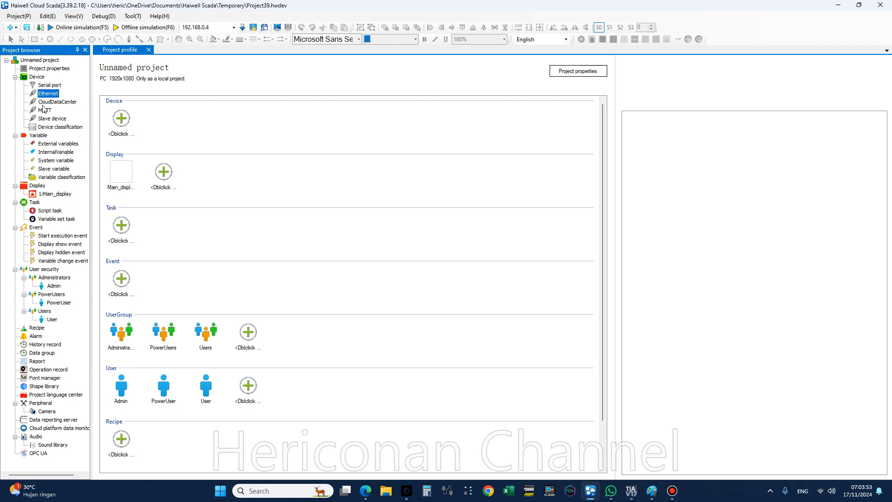
{"action": "double_click", "coordinate": [48, 94]}
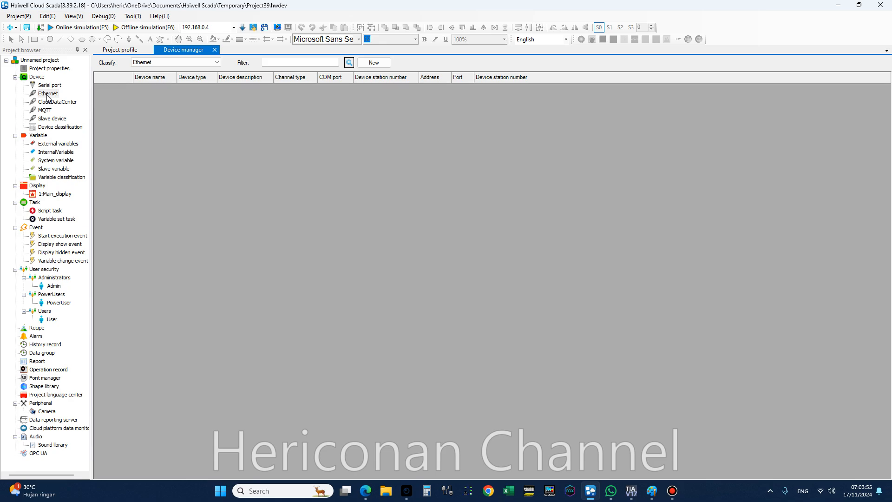
{"action": "left_click", "coordinate": [369, 66]}
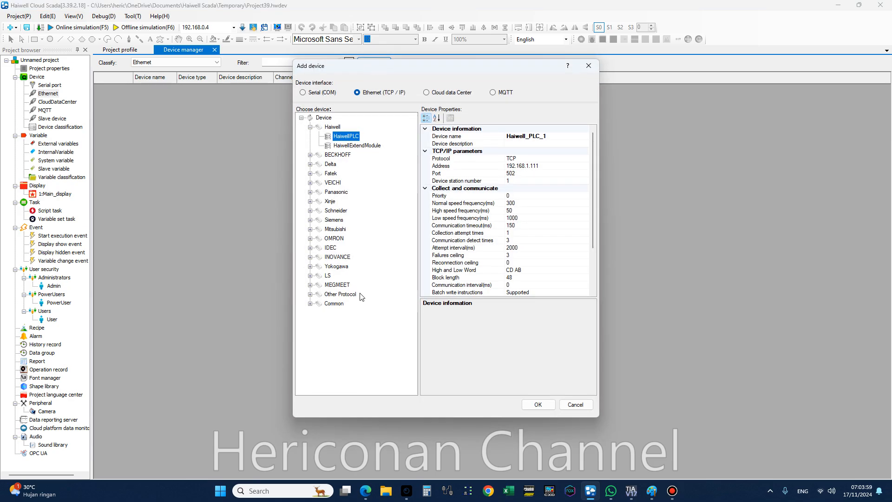
{"action": "left_click", "coordinate": [309, 220]}
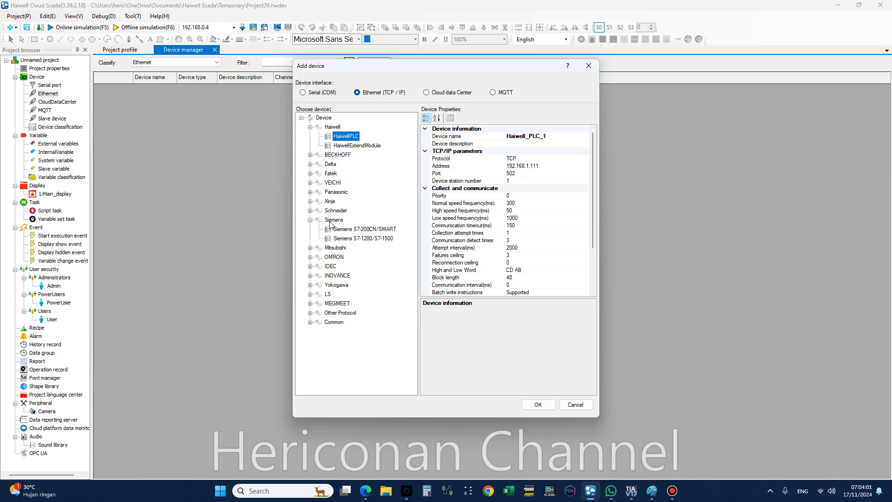
{"action": "left_click", "coordinate": [332, 221]}
{"action": "left_click", "coordinate": [367, 239]}
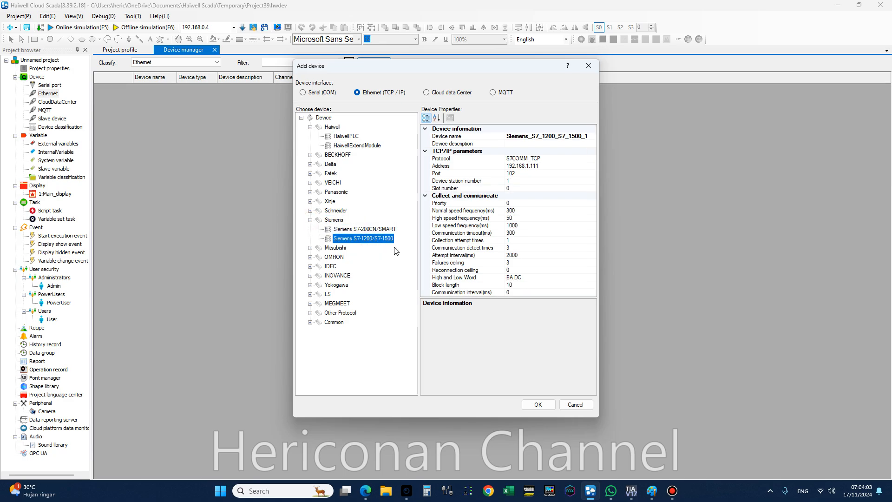
Set the new Siemens device's address to 192.168.0.1 and bring up the webcam viewer
{"action": "left_click", "coordinate": [531, 166]}
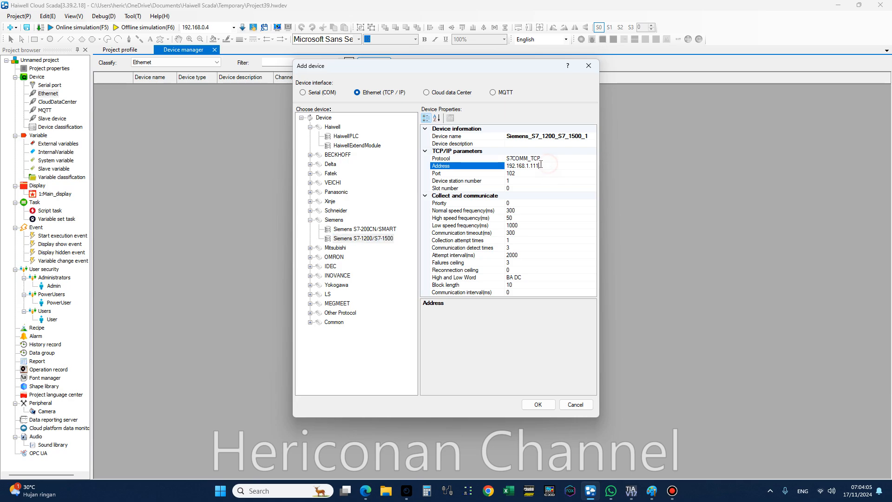
{"action": "left_click_drag", "start_coordinate": [527, 165], "coordinate": [546, 170]}
{"action": "type", "text": "0"}
{"action": "left_click", "coordinate": [407, 491]}
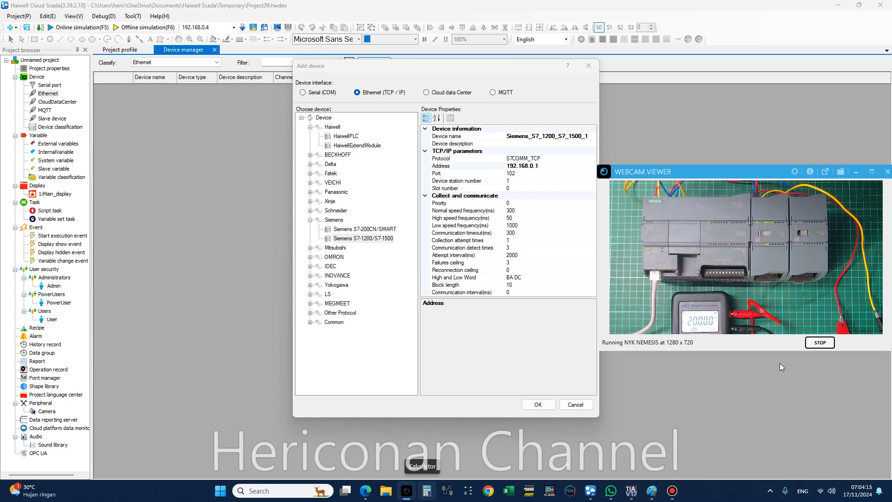
Confirm adding the Siemens device, open its variable list and start a new variable
{"action": "left_click", "coordinate": [542, 405]}
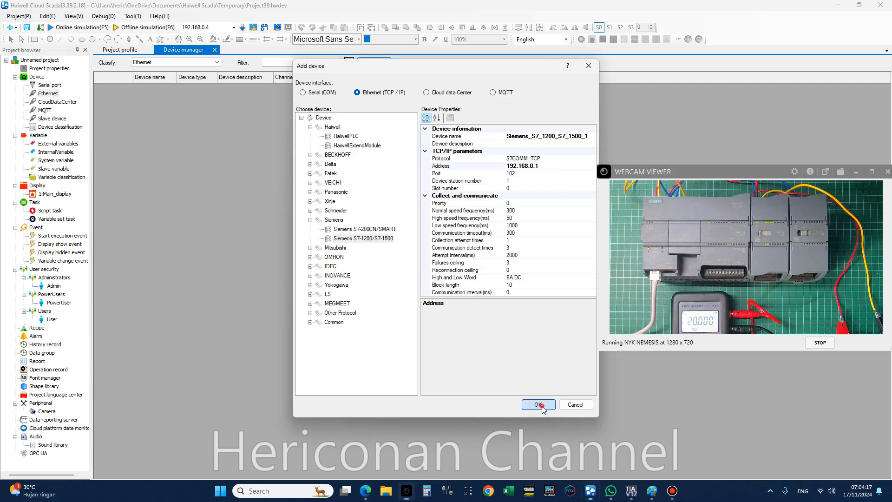
{"action": "left_click", "coordinate": [469, 275]}
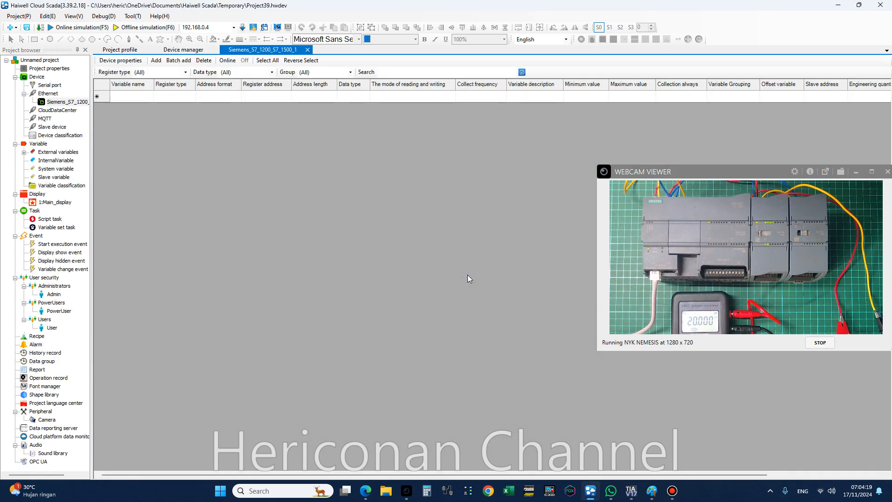
{"action": "left_click", "coordinate": [132, 97]}
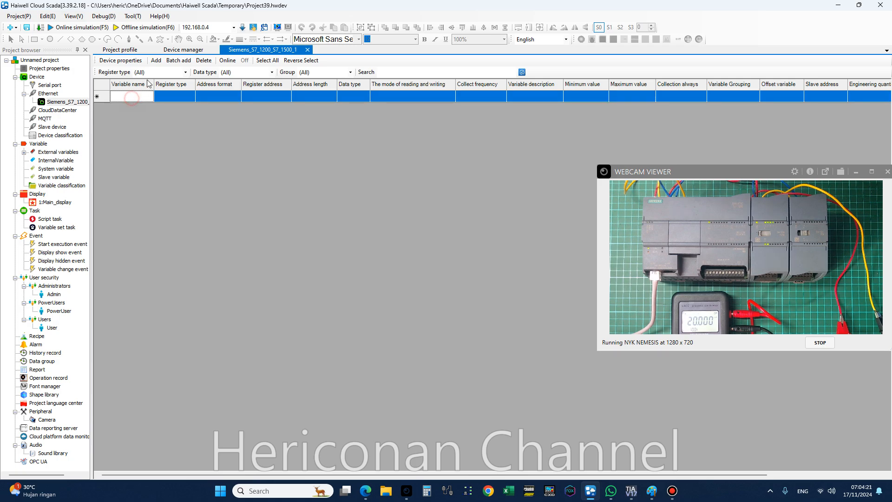
{"action": "left_click", "coordinate": [155, 61]}
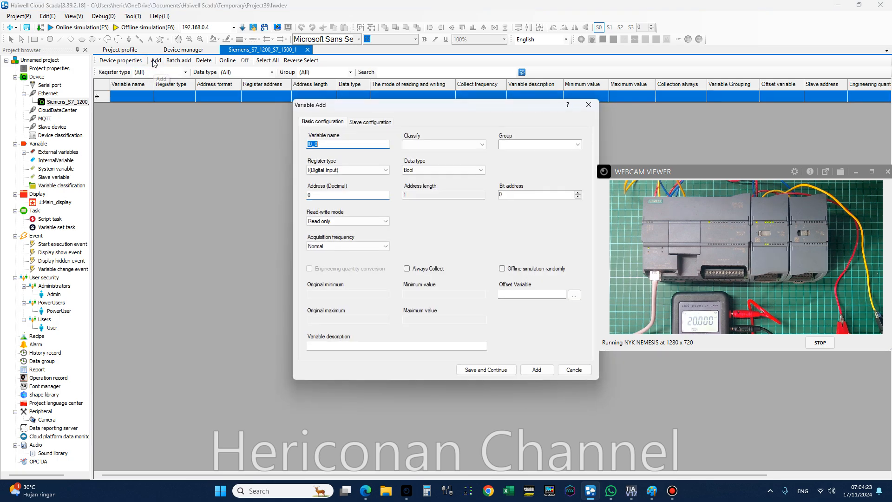
{"action": "left_click_drag", "start_coordinate": [489, 104], "coordinate": [455, 88]}
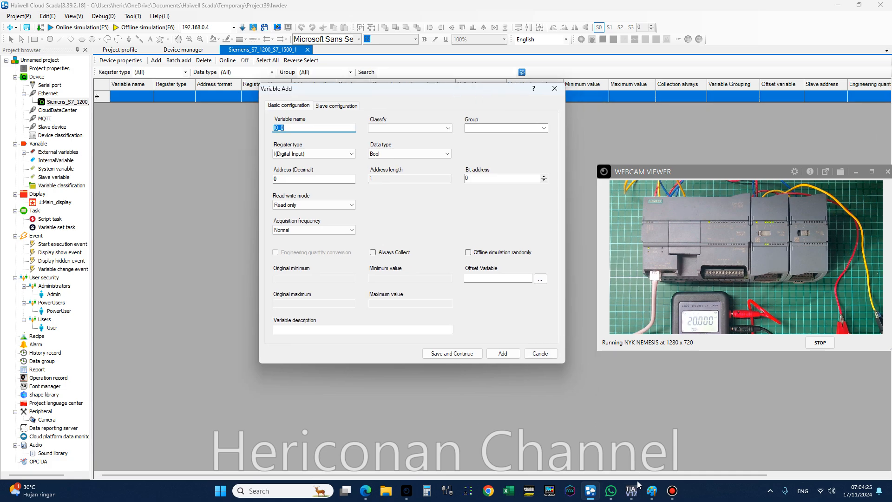
Switch to TIA Portal and examine the tag addresses of HSC TEMPERATUR and OUTPUT TEMPERATUR at the SCALE_X block
{"action": "mouse_move", "coordinate": [631, 490]}
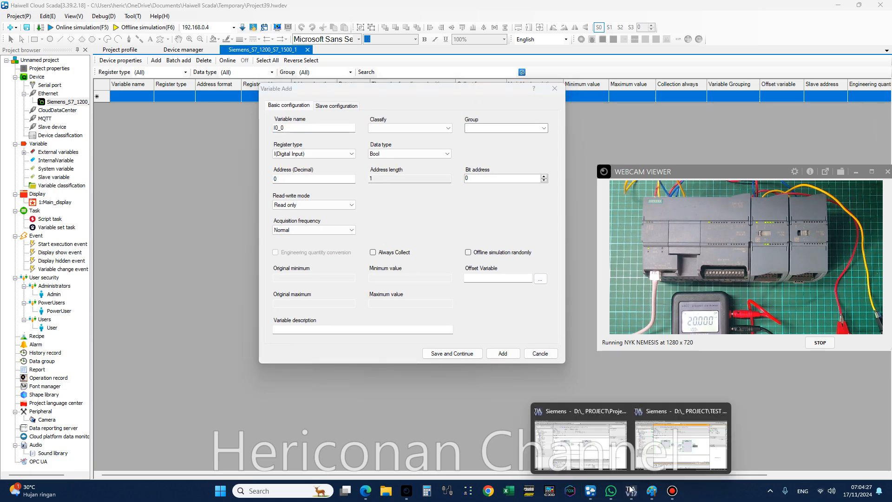
{"action": "left_click", "coordinate": [681, 441]}
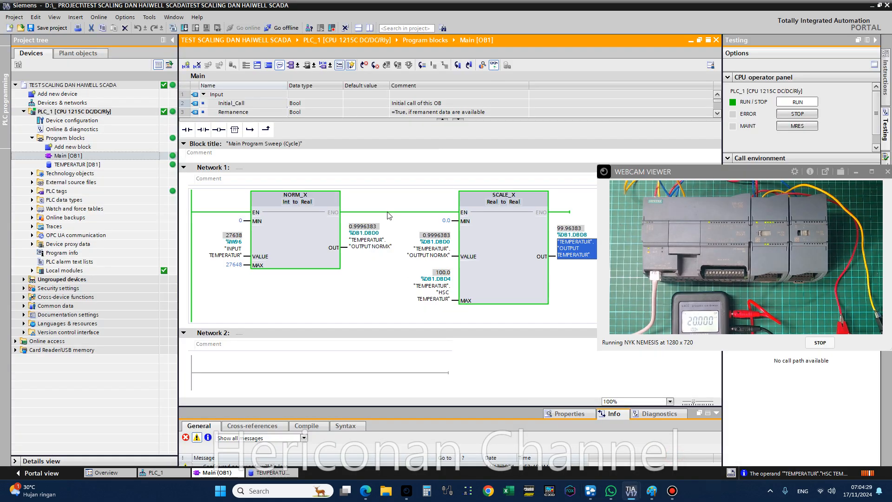
{"action": "left_click_drag", "start_coordinate": [690, 171], "coordinate": [730, 208]}
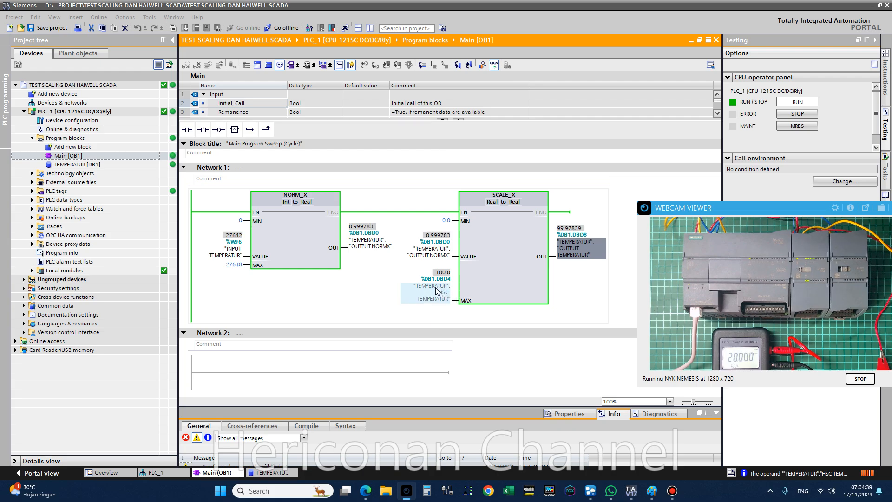
{"action": "left_click", "coordinate": [484, 274]}
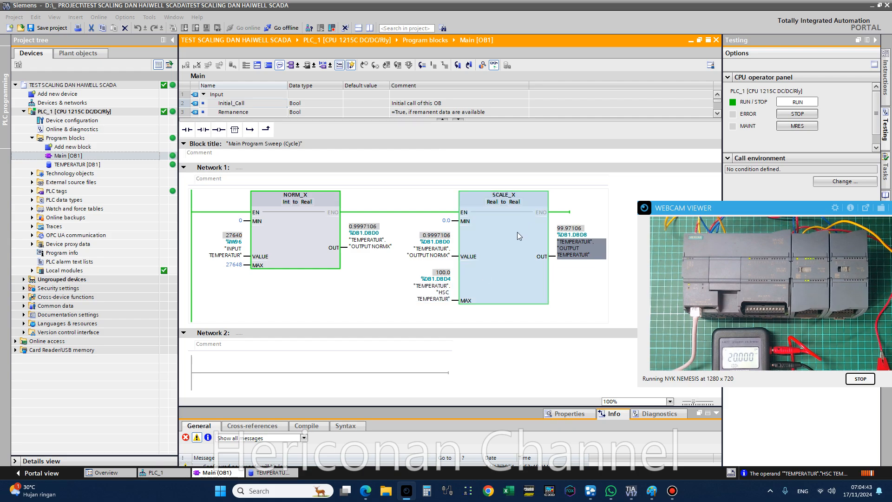
{"action": "left_click", "coordinate": [595, 257]}
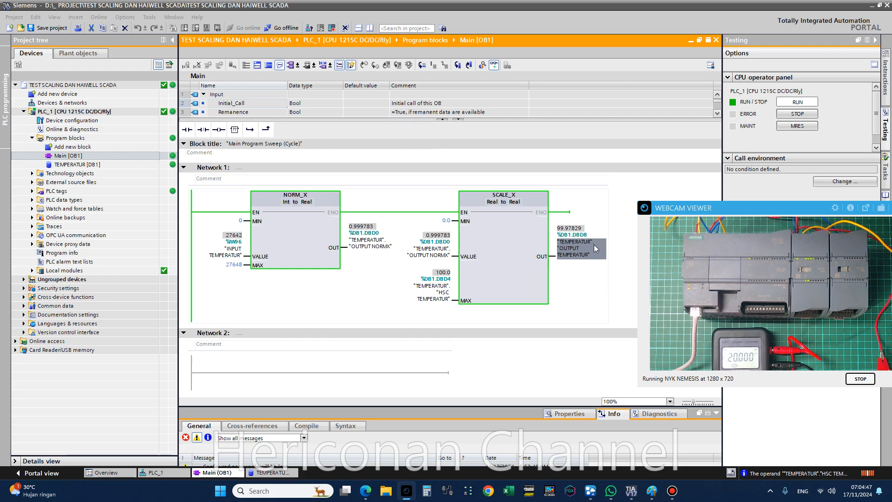
{"action": "left_click", "coordinate": [585, 246]}
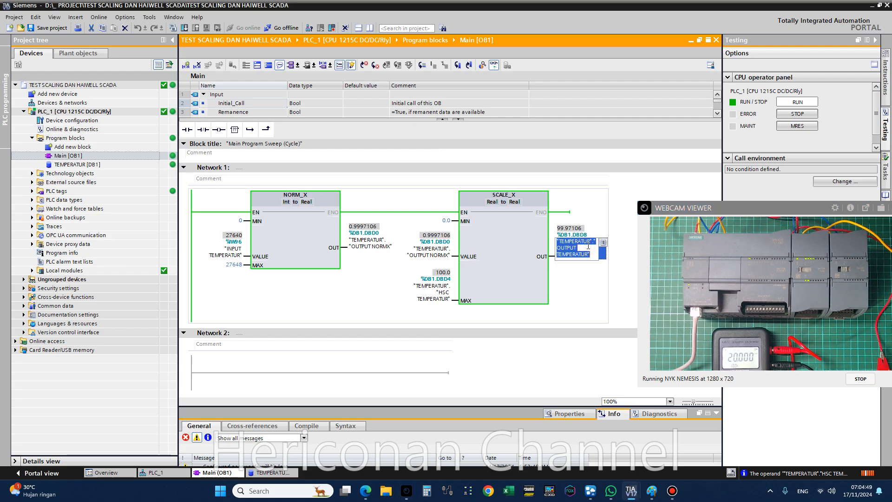
{"action": "left_click", "coordinate": [586, 300]}
{"action": "left_click", "coordinate": [588, 257]}
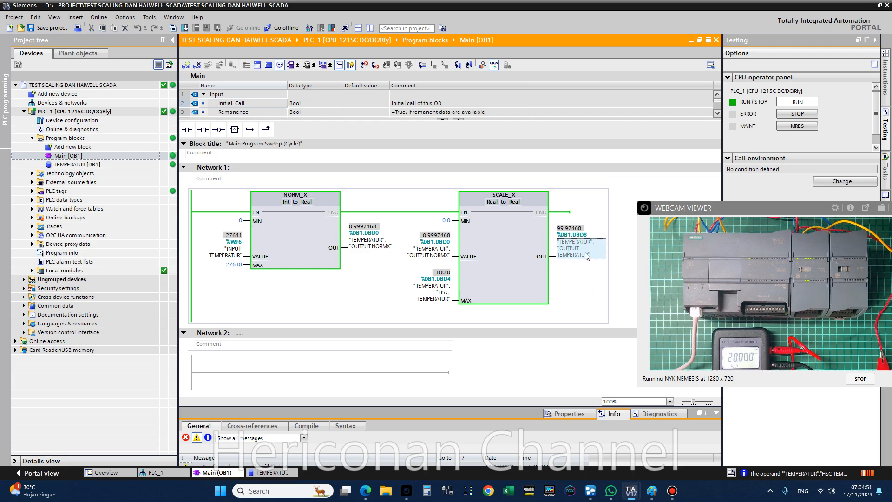
{"action": "left_click", "coordinate": [592, 282]}
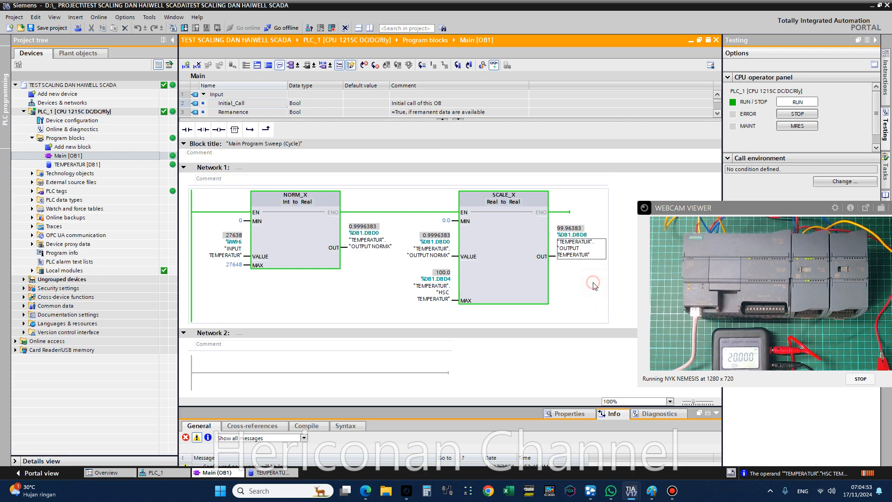
Switch back to Haiwell Cloud Scada and set the new variable's register type to DBD(Data block (DWord))
{"action": "mouse_move", "coordinate": [589, 490]}
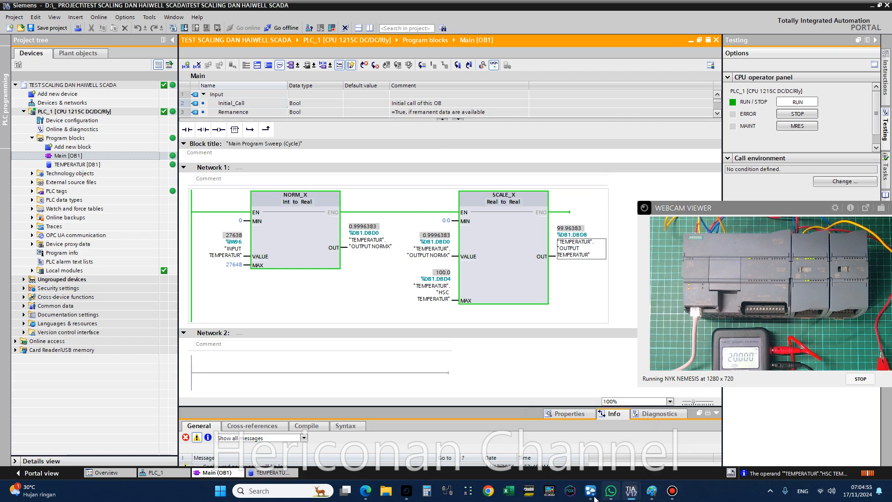
{"action": "left_click", "coordinate": [590, 491]}
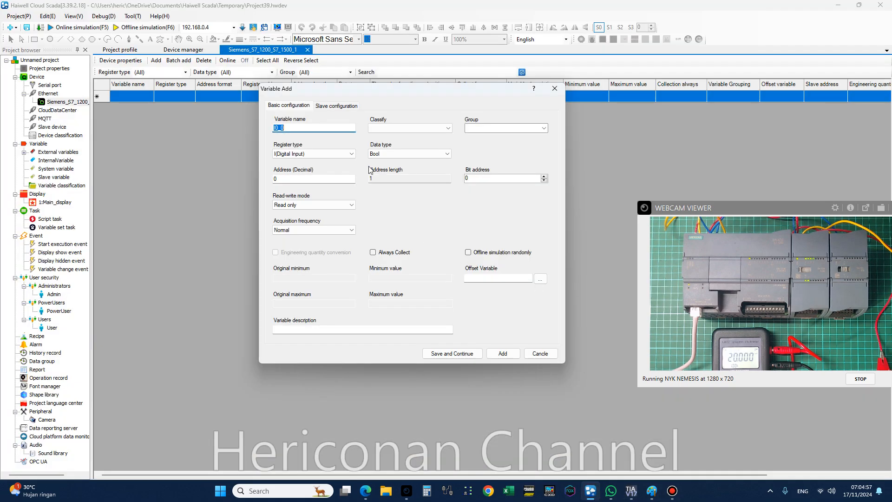
{"action": "left_click", "coordinate": [351, 153]}
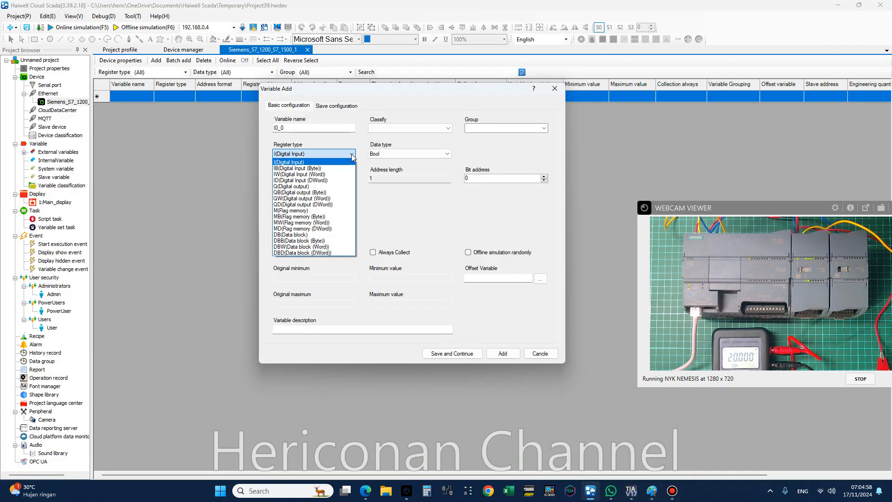
{"action": "left_click", "coordinate": [309, 253]}
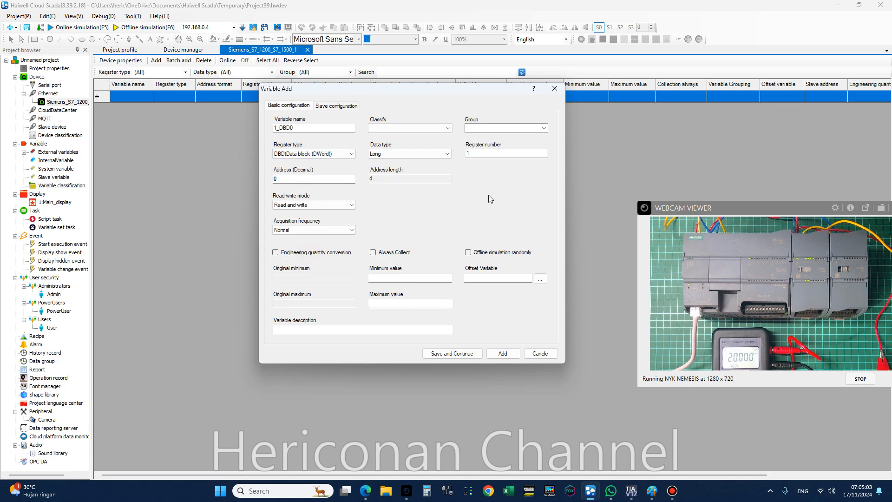
Compare the variable's register number with the number of the TEMPERATUR data block in TIA Portal
{"action": "double_click", "coordinate": [498, 154]}
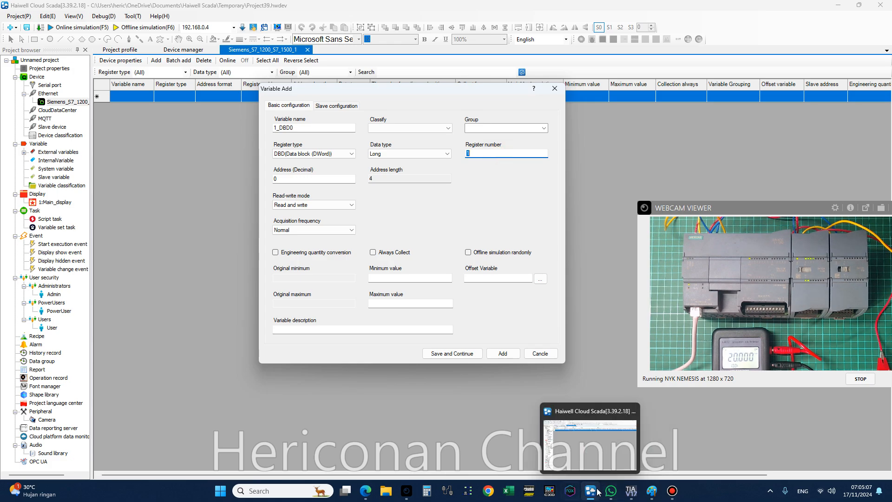
{"action": "left_click", "coordinate": [634, 484]}
{"action": "left_click", "coordinate": [680, 441]}
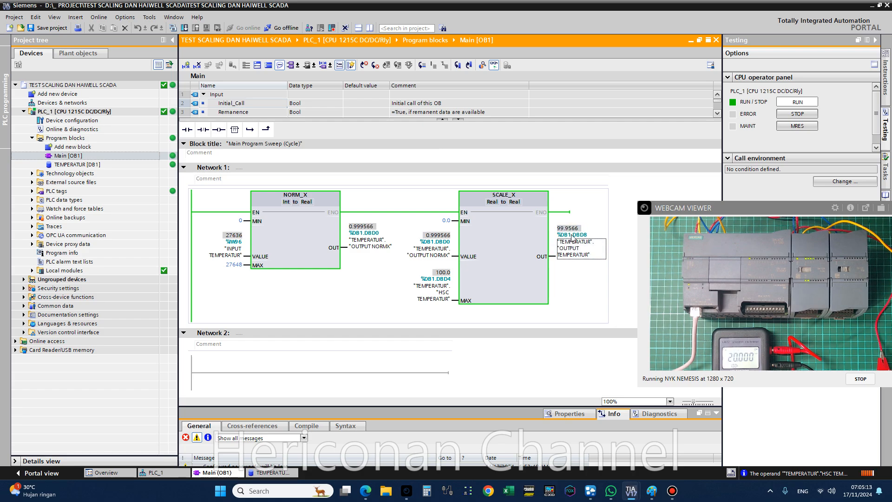
{"action": "left_click", "coordinate": [95, 165]}
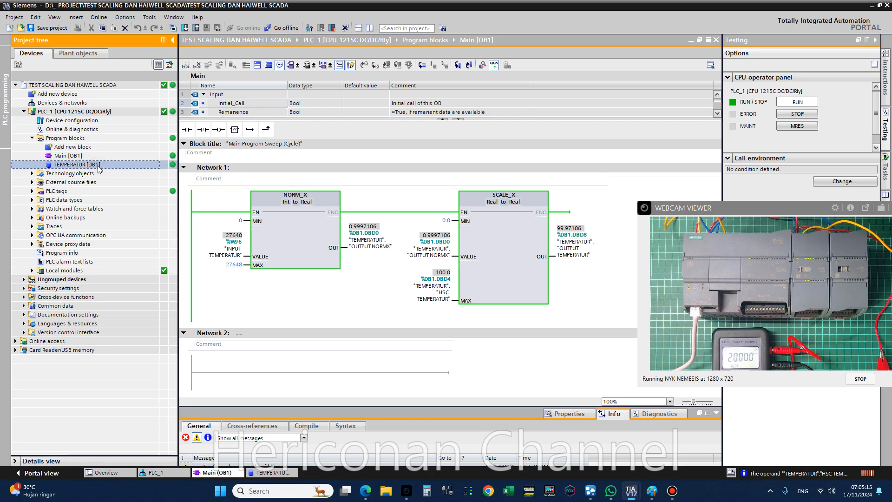
{"action": "left_click", "coordinate": [591, 491]}
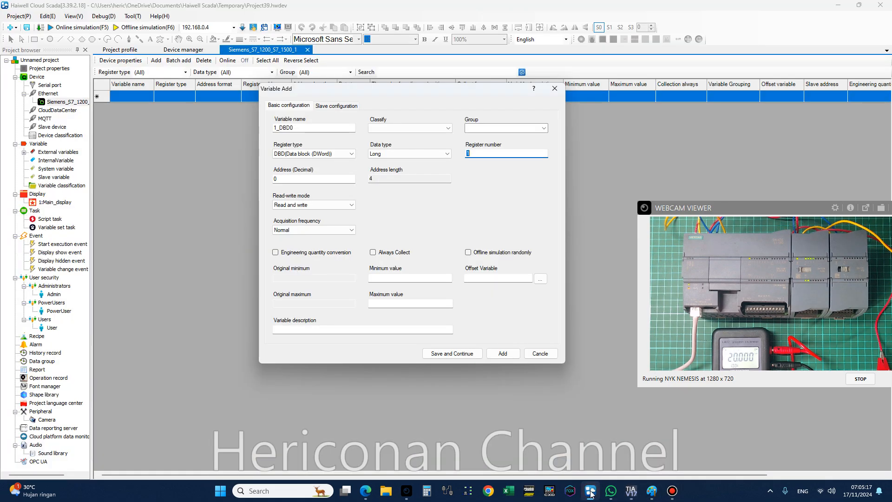
{"action": "left_click", "coordinate": [496, 154]}
Open the TEMPERATUR data block in TIA Portal and check the offset of HSC TEMPERATUR
{"action": "left_click", "coordinate": [631, 490]}
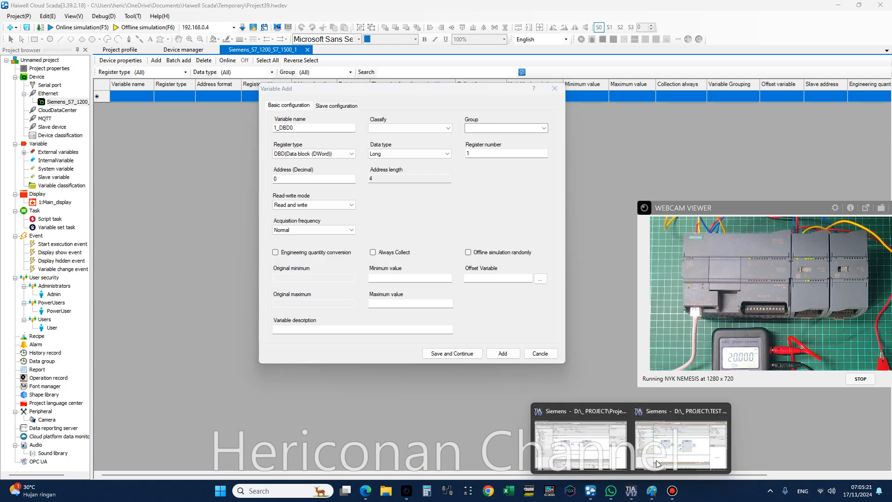
{"action": "left_click", "coordinate": [656, 463]}
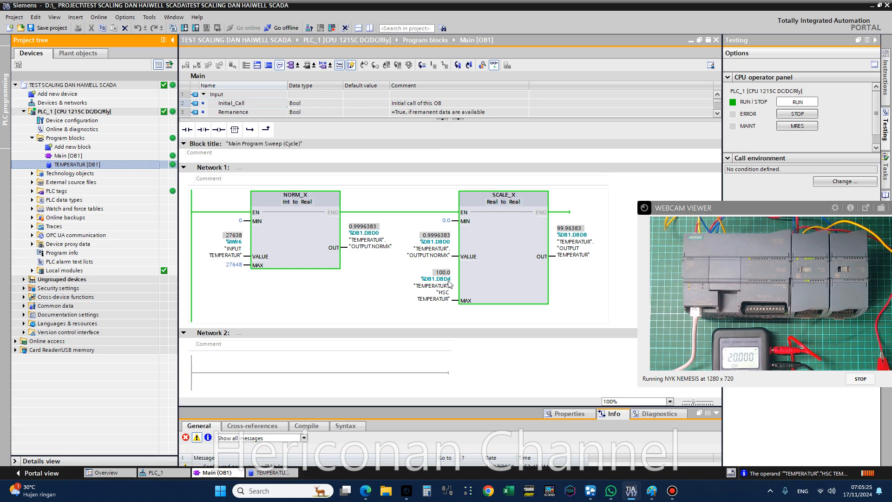
{"action": "double_click", "coordinate": [74, 165]}
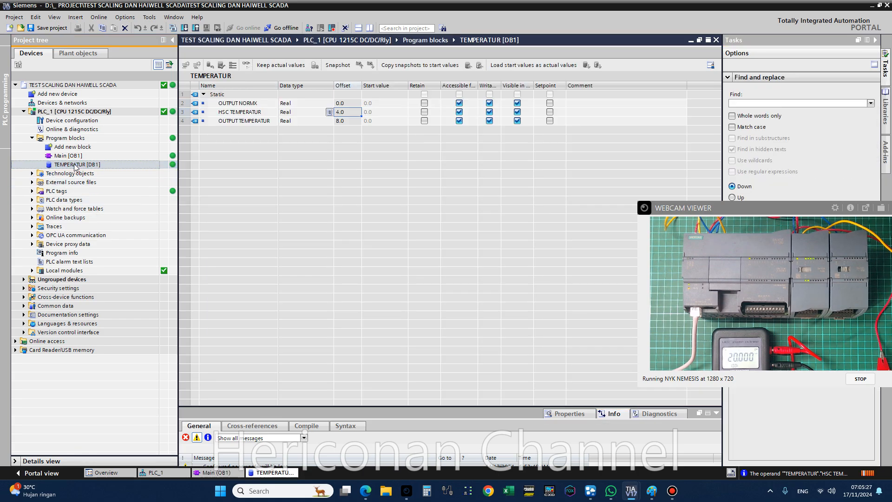
{"action": "double_click", "coordinate": [342, 112]}
Return to Haiwell Cloud Scada, set the variable's decimal address to 4, save it and leave the variable dialog
{"action": "left_click", "coordinate": [590, 491]}
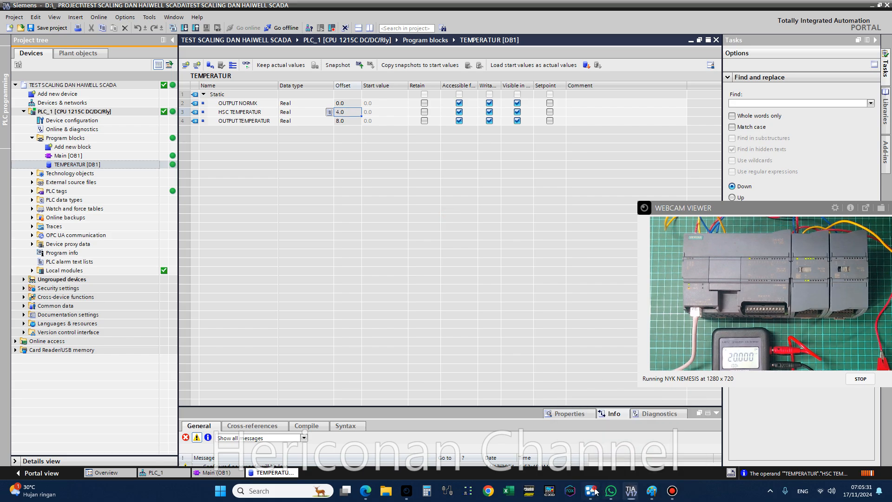
{"action": "double_click", "coordinate": [331, 179]}
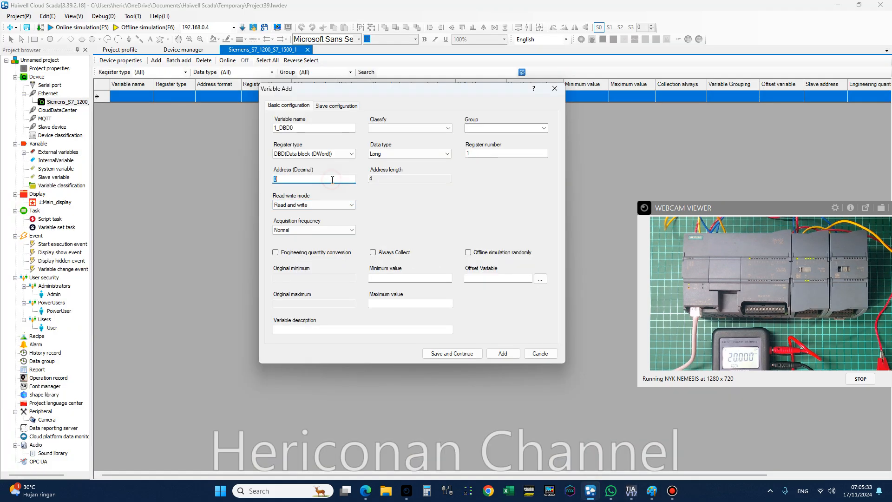
{"action": "type", "text": "4"}
{"action": "left_click", "coordinate": [452, 353]}
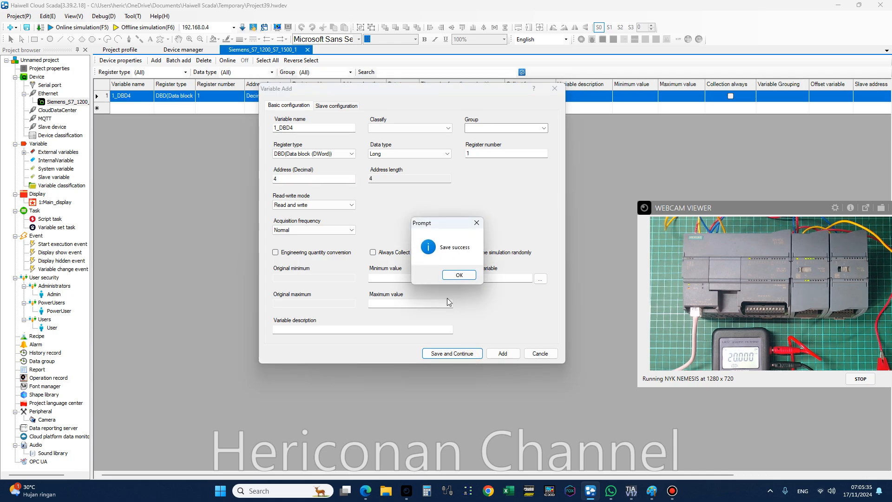
{"action": "left_click", "coordinate": [454, 278]}
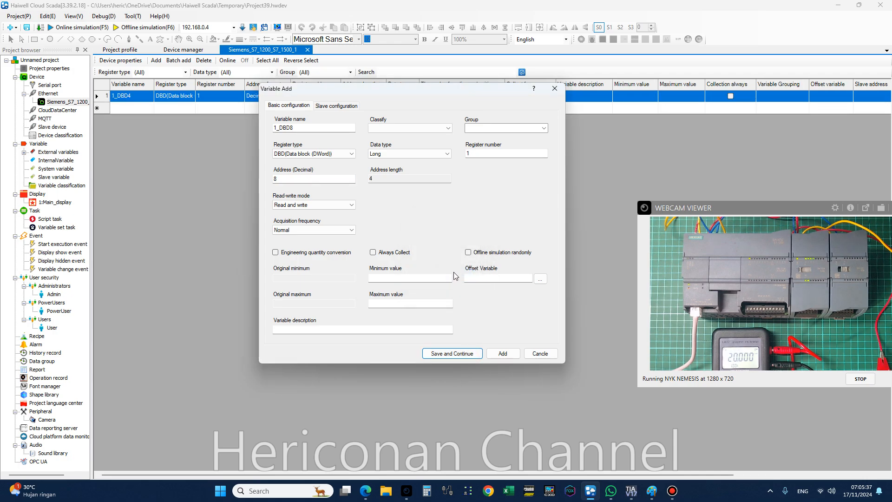
{"action": "left_click_drag", "start_coordinate": [456, 88], "coordinate": [459, 92]}
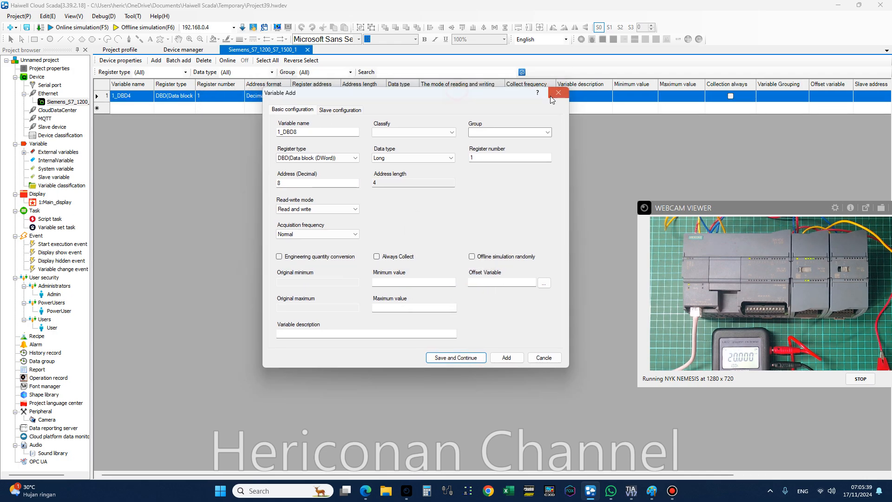
{"action": "left_click", "coordinate": [559, 92]}
Delete the variable 1_DBD4 from the Siemens device's variable list
{"action": "left_click", "coordinate": [208, 96]}
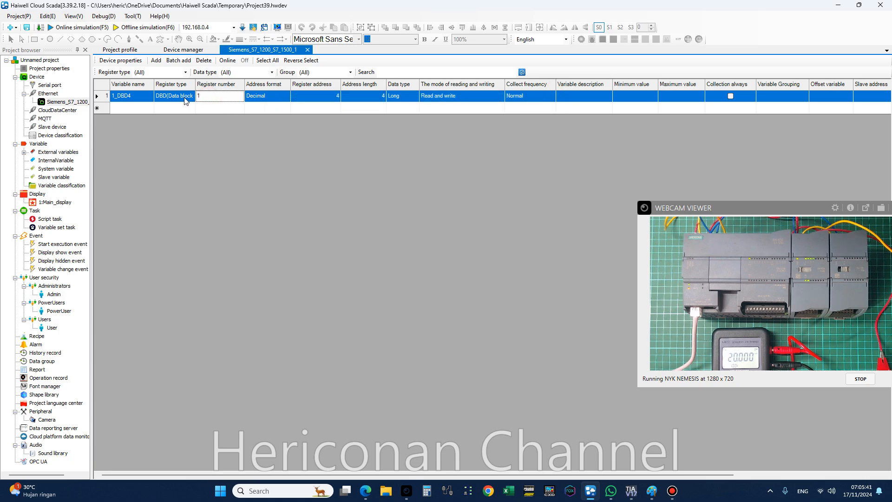
{"action": "left_click", "coordinate": [204, 61]}
{"action": "left_click", "coordinate": [472, 275]}
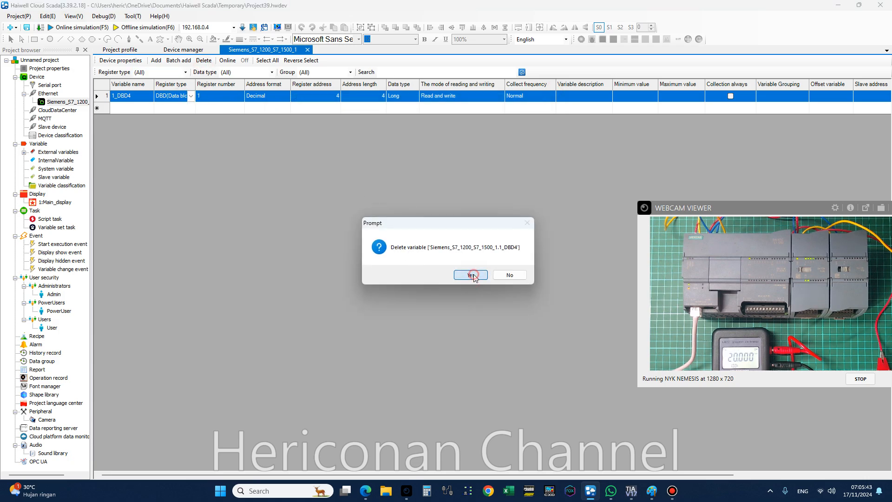
Add a Float variable 1_DBD4 with register type DBD(Data block (DWord)), register number 1 and decimal address 4, then continue adding variables
{"action": "left_click", "coordinate": [156, 60]}
{"action": "left_click", "coordinate": [378, 170]}
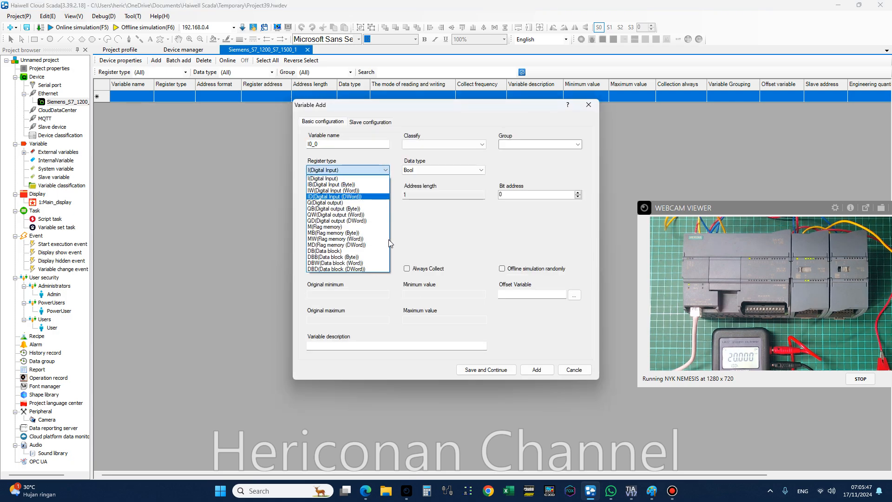
{"action": "left_click", "coordinate": [354, 269]}
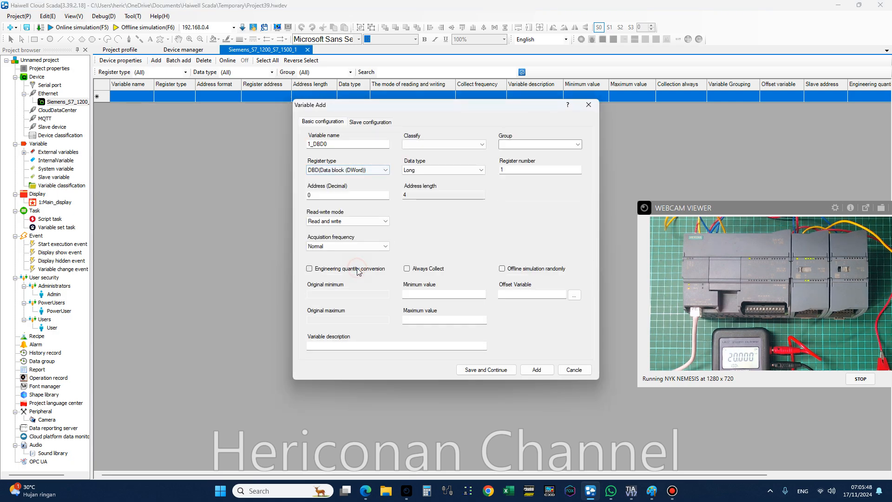
{"action": "left_click", "coordinate": [421, 171]}
{"action": "left_click", "coordinate": [430, 191]}
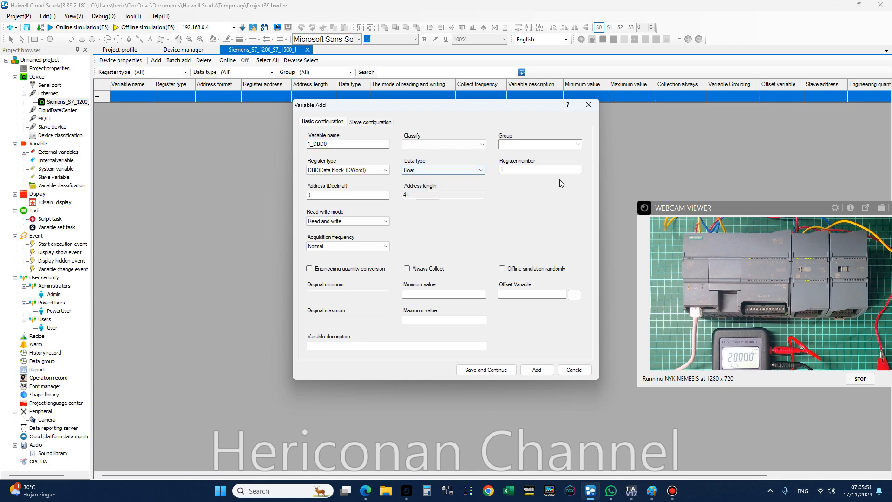
{"action": "double_click", "coordinate": [553, 170]}
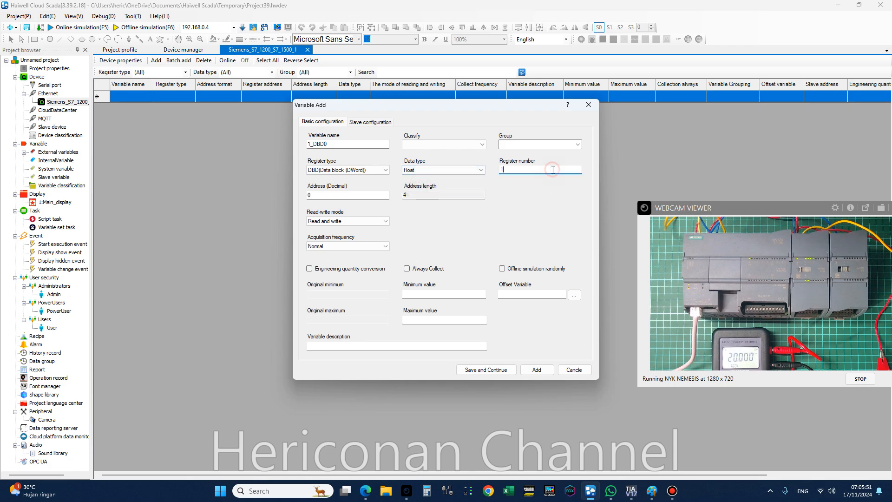
{"action": "double_click", "coordinate": [356, 195]}
{"action": "type", "text": "4"}
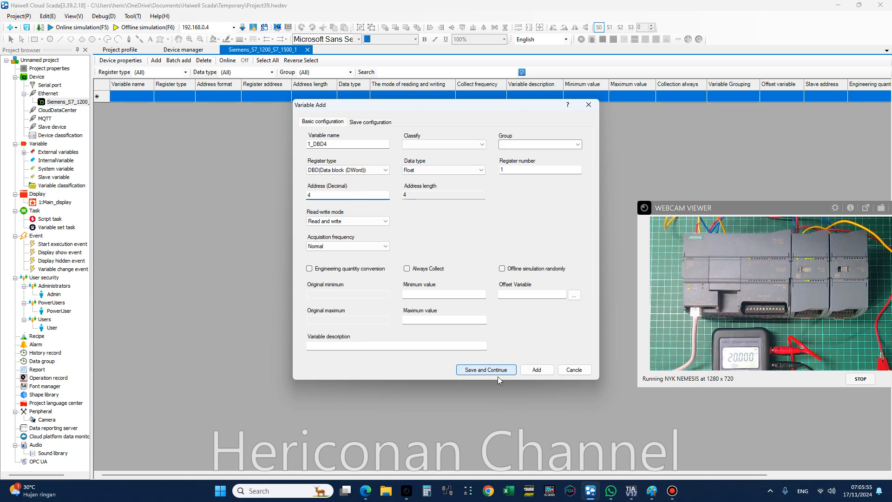
{"action": "left_click", "coordinate": [498, 370]}
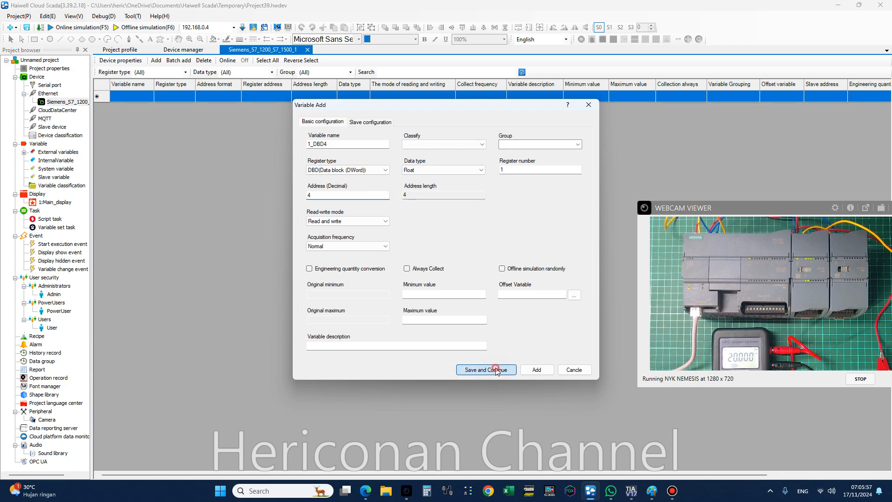
{"action": "left_click", "coordinate": [461, 274]}
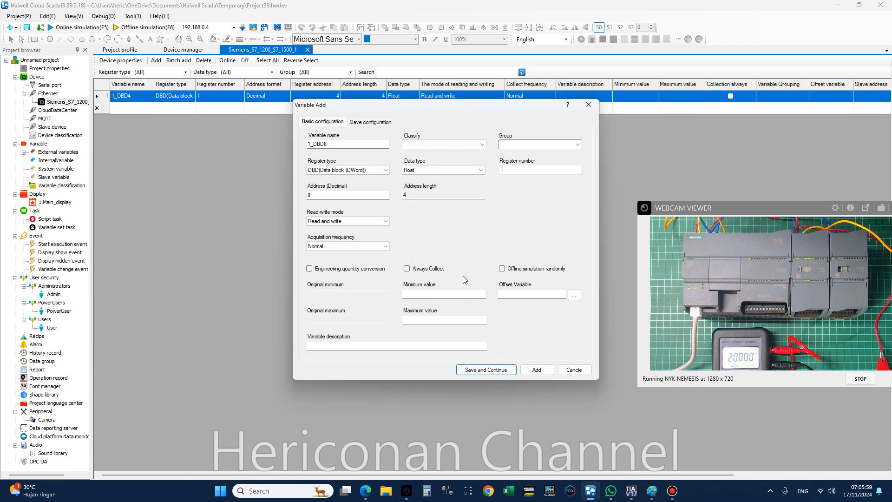
Switch to the TEST SCALING project in TIA Portal and check the offset of OUTPUT TEMPERATUR in the TEMPERATUR data block
{"action": "left_click", "coordinate": [630, 490]}
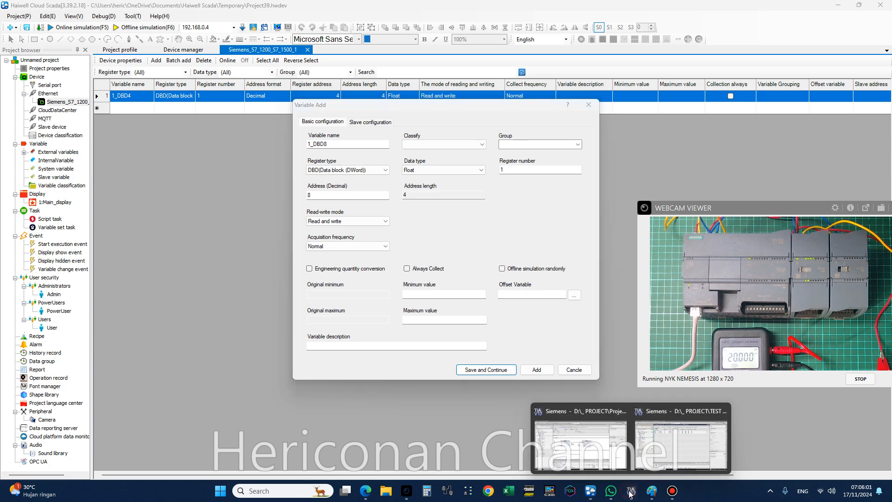
{"action": "left_click", "coordinate": [666, 444]}
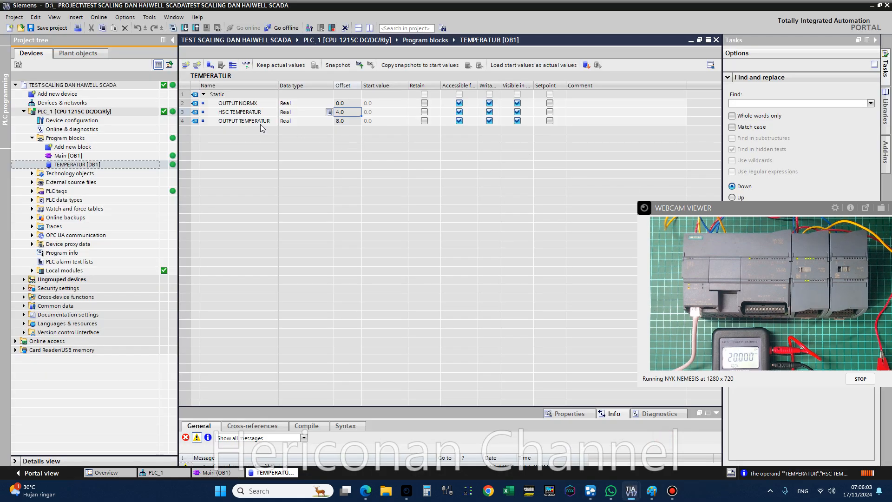
{"action": "left_click", "coordinate": [344, 122]}
Return to Haiwell Cloud Scada and add the Float variable 1_DBD8 with register number 1 and decimal address 8
{"action": "left_click", "coordinate": [590, 491]}
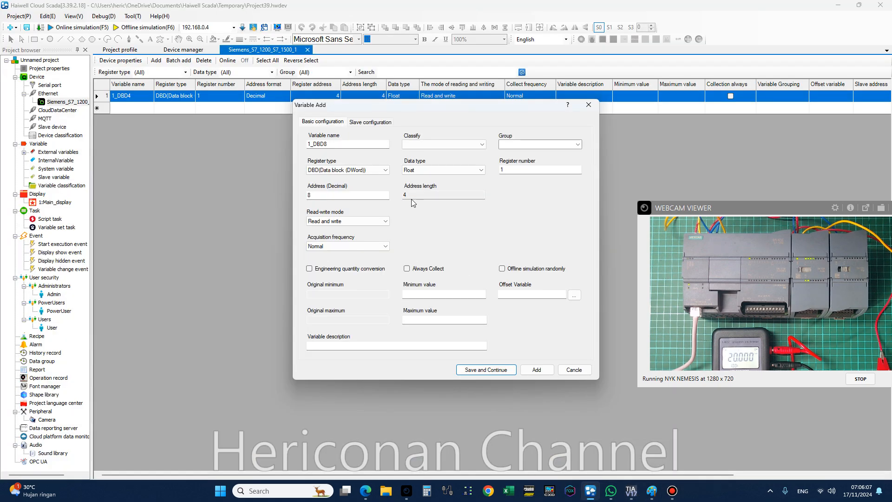
{"action": "left_click", "coordinate": [548, 170]}
{"action": "double_click", "coordinate": [332, 196]}
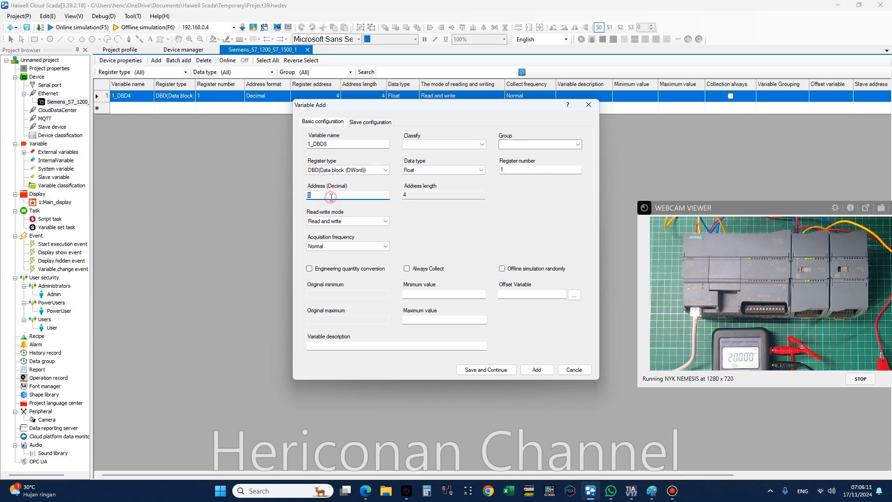
{"action": "left_click_drag", "start_coordinate": [335, 144], "coordinate": [310, 147]}
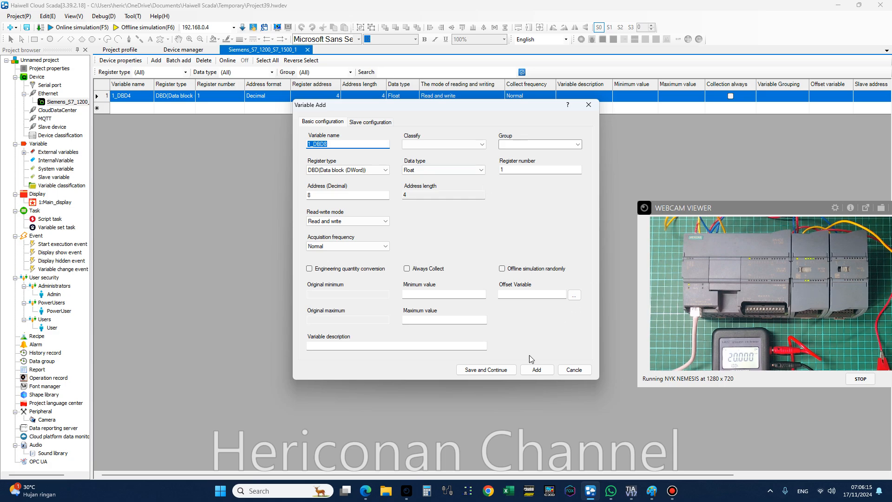
{"action": "left_click", "coordinate": [535, 370]}
{"action": "left_click", "coordinate": [469, 278]}
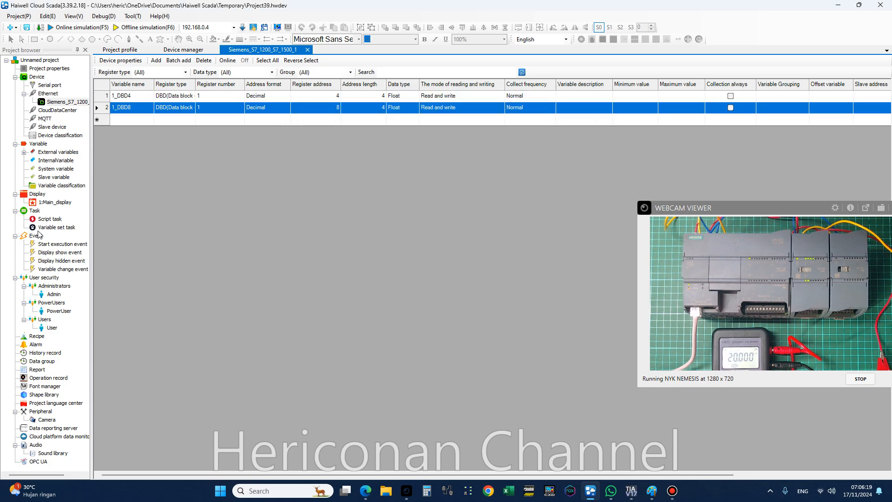
Open Main_display and place a Numeric input/display component in the upper-left part of the canvas
{"action": "double_click", "coordinate": [62, 204]}
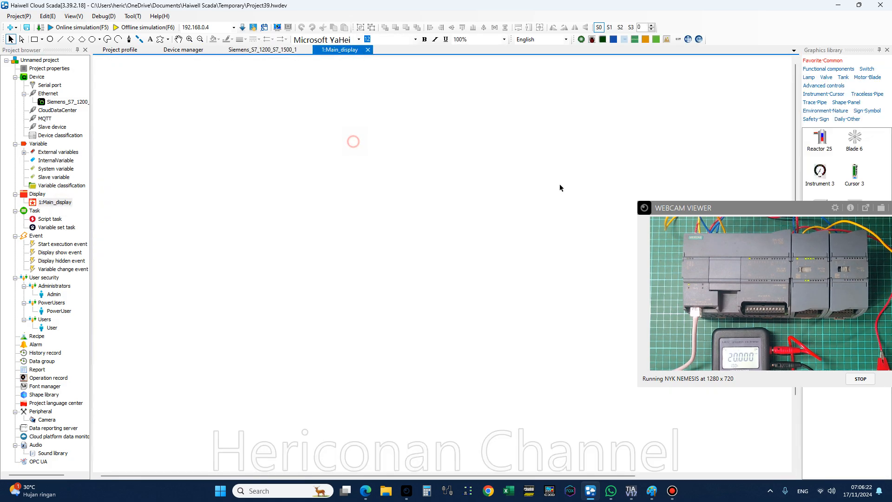
{"action": "left_click_drag", "start_coordinate": [760, 205], "coordinate": [708, 294]}
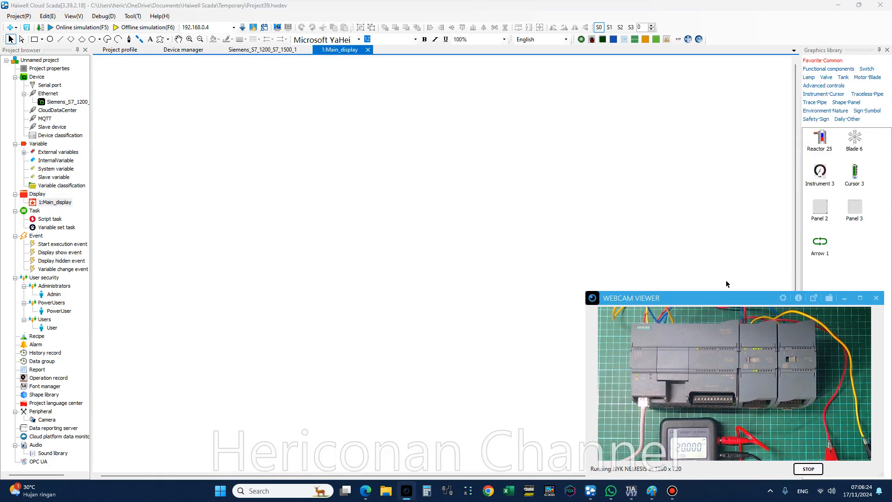
{"action": "left_click", "coordinate": [827, 69]}
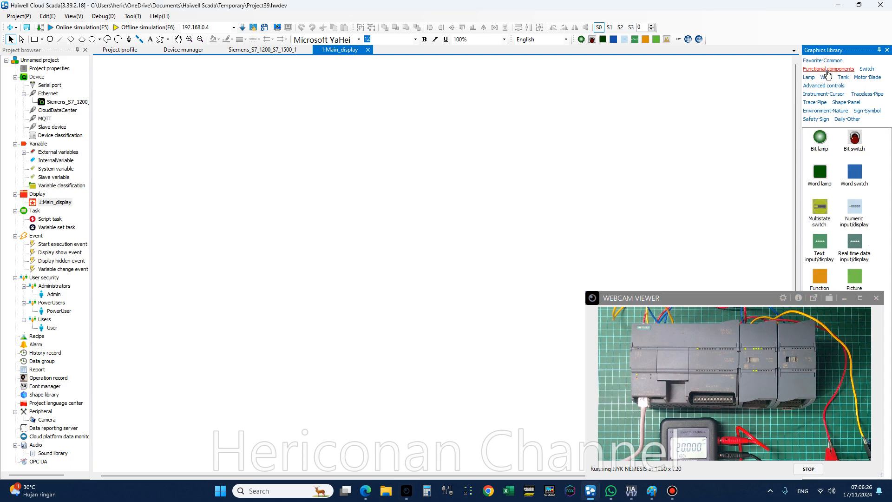
{"action": "left_click", "coordinate": [862, 212]}
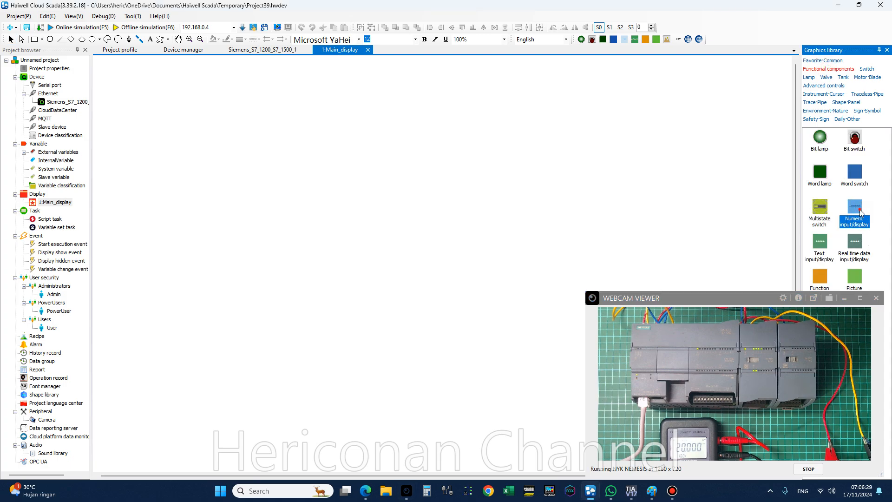
{"action": "left_click_drag", "start_coordinate": [861, 213], "coordinate": [175, 144]}
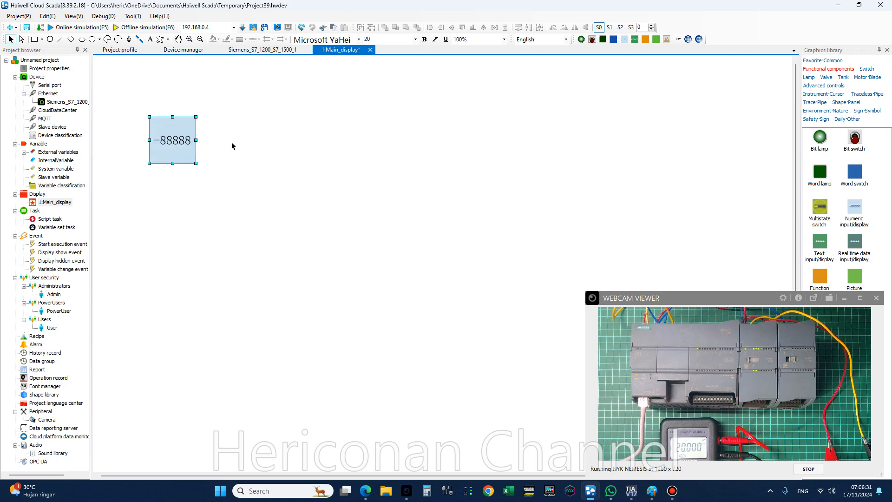
Bind the numeric display's read variable to 1_DBD4 of the Siemens S7-1200 device
{"action": "left_click", "coordinate": [233, 145]}
{"action": "left_click", "coordinate": [189, 145]}
{"action": "double_click", "coordinate": [188, 144]}
{"action": "left_click", "coordinate": [307, 98]}
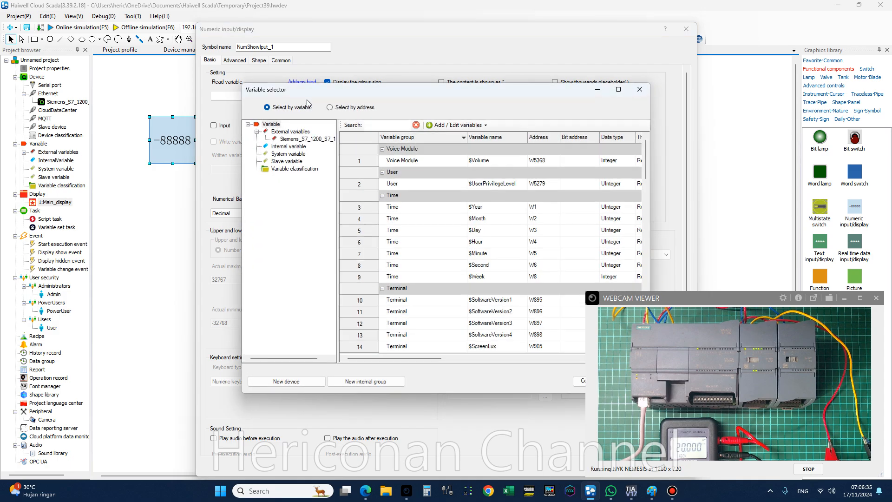
{"action": "left_click", "coordinate": [301, 140]}
{"action": "left_click", "coordinate": [509, 231]}
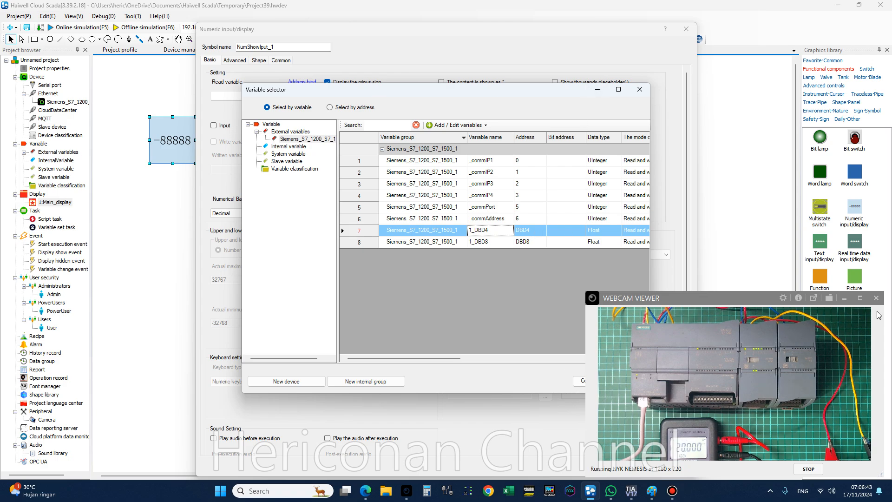
{"action": "left_click", "coordinate": [844, 297]}
{"action": "left_click", "coordinate": [597, 382]}
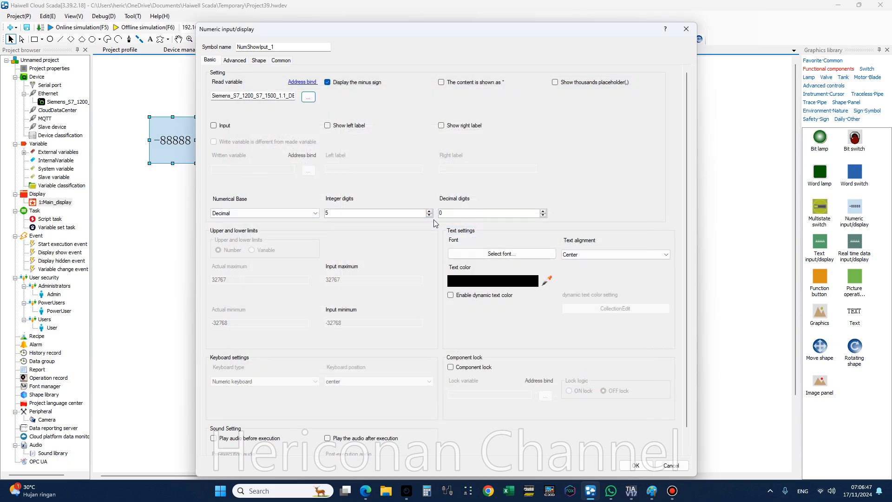
Set the numeric display to one decimal digit and apply its settings
{"action": "left_click", "coordinate": [543, 211]}
{"action": "left_click", "coordinate": [542, 211]}
{"action": "left_click", "coordinate": [636, 465]}
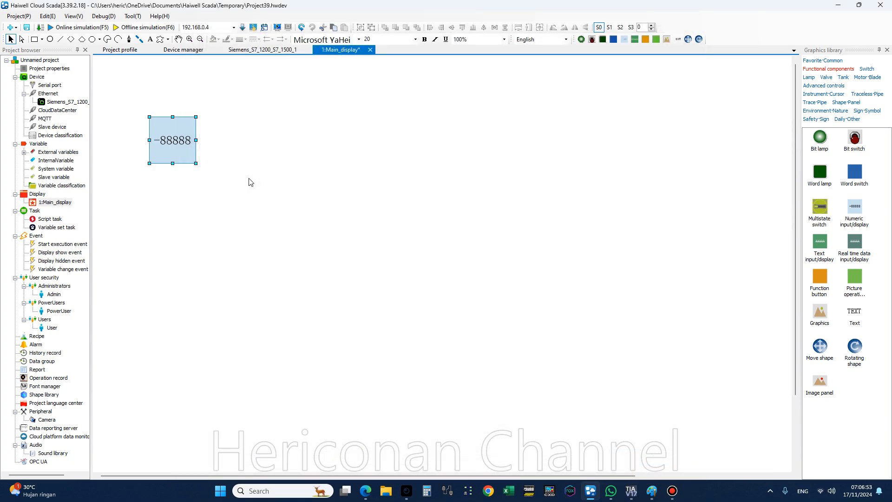
Duplicate the numeric display and place the copy beside the original
{"action": "left_click_drag", "start_coordinate": [195, 140], "coordinate": [269, 143]}
{"action": "key", "text": "ctrl+c"}
{"action": "key", "text": "ctrl+v"}
Enable value input on the first numeric display, NumShowIput_1
{"action": "left_click", "coordinate": [188, 144]}
{"action": "double_click", "coordinate": [188, 144]}
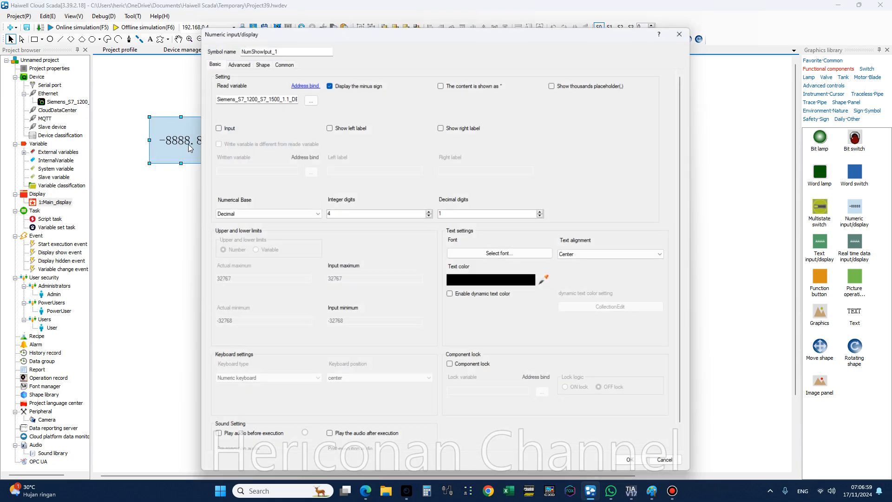
{"action": "left_click_drag", "start_coordinate": [467, 38], "coordinate": [522, 40]}
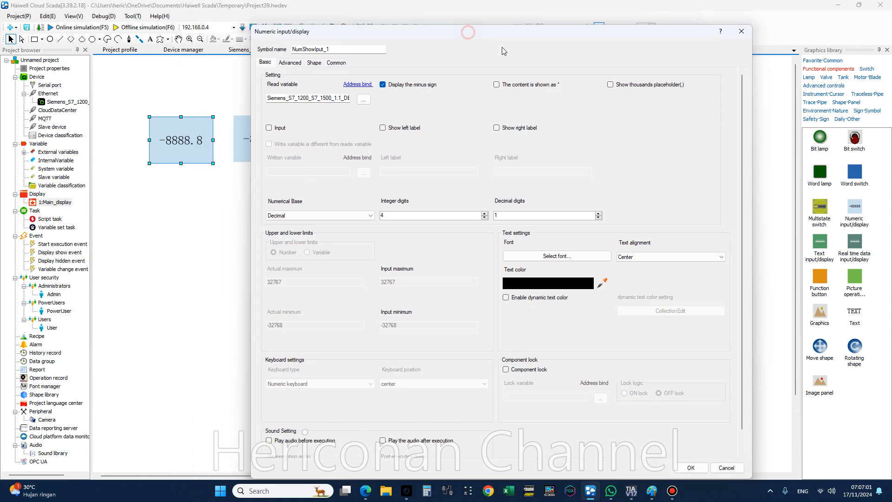
{"action": "left_click", "coordinate": [269, 127]}
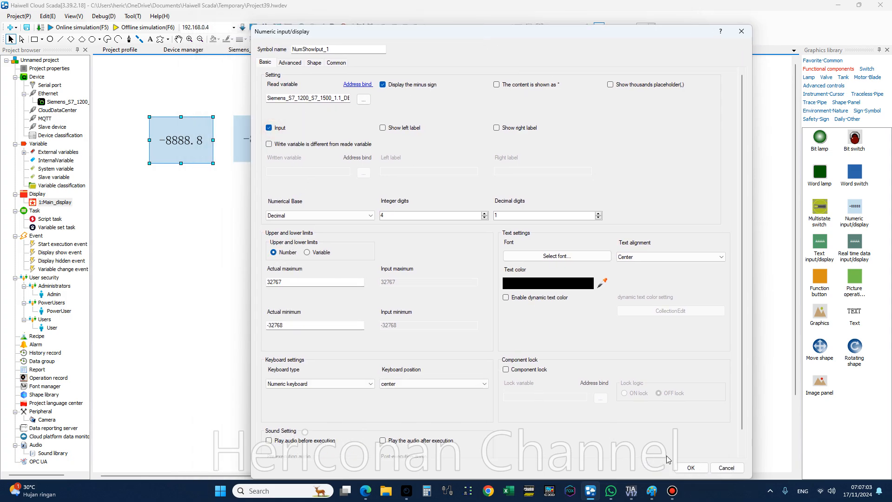
{"action": "left_click", "coordinate": [689, 468]}
Bind the copied numeric display, NumShowIput_2, to the variable 1_DBD8
{"action": "left_click", "coordinate": [288, 161]}
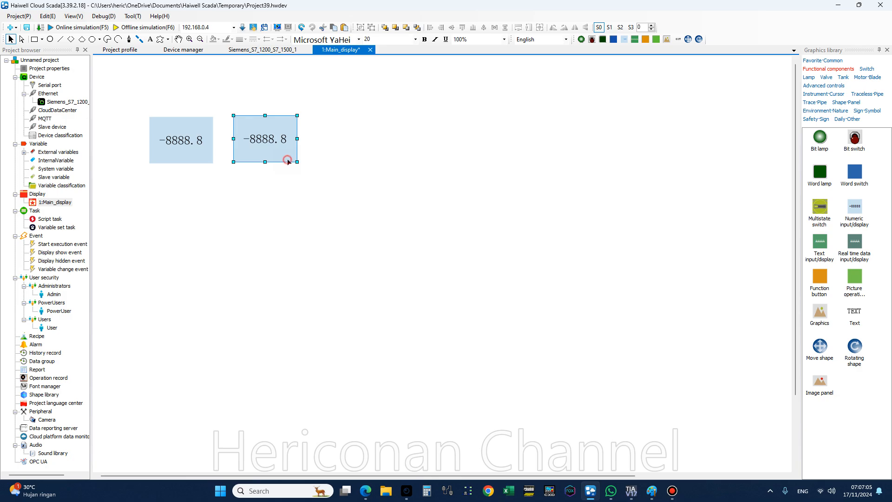
{"action": "double_click", "coordinate": [288, 161]}
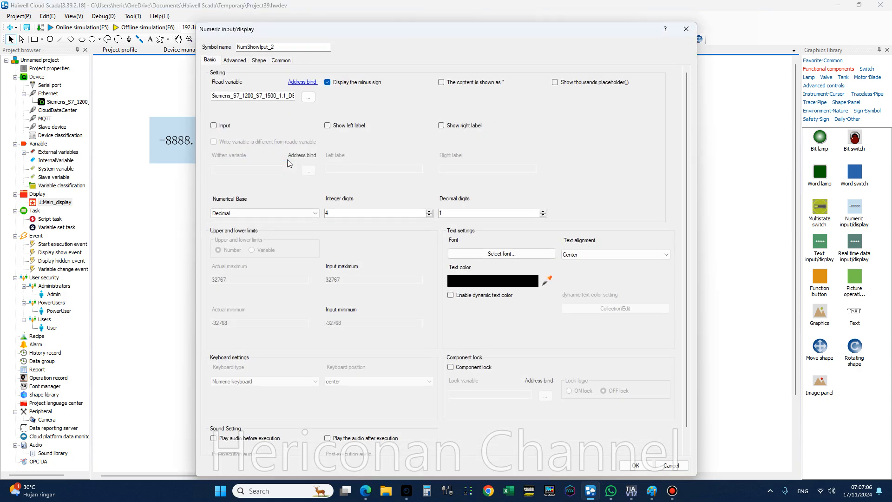
{"action": "left_click", "coordinate": [308, 97]}
{"action": "left_click", "coordinate": [455, 242]}
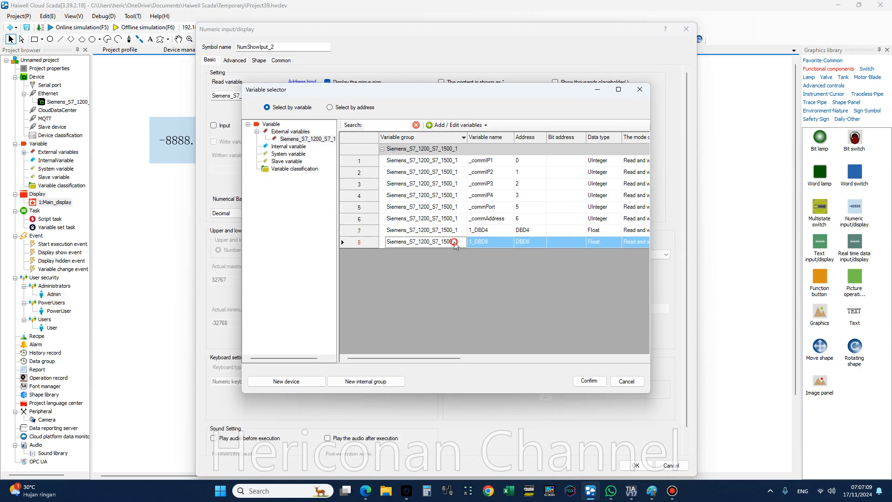
{"action": "left_click", "coordinate": [591, 380]}
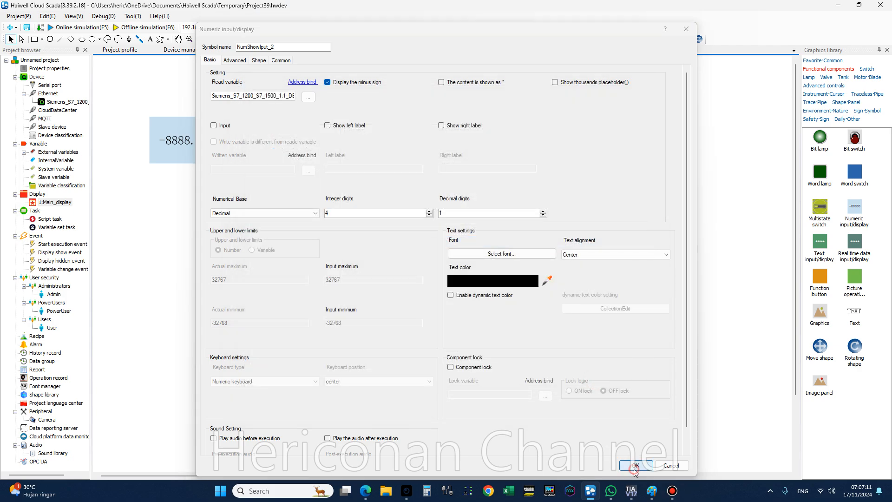
{"action": "left_click", "coordinate": [632, 464]}
{"action": "left_click", "coordinate": [165, 96]}
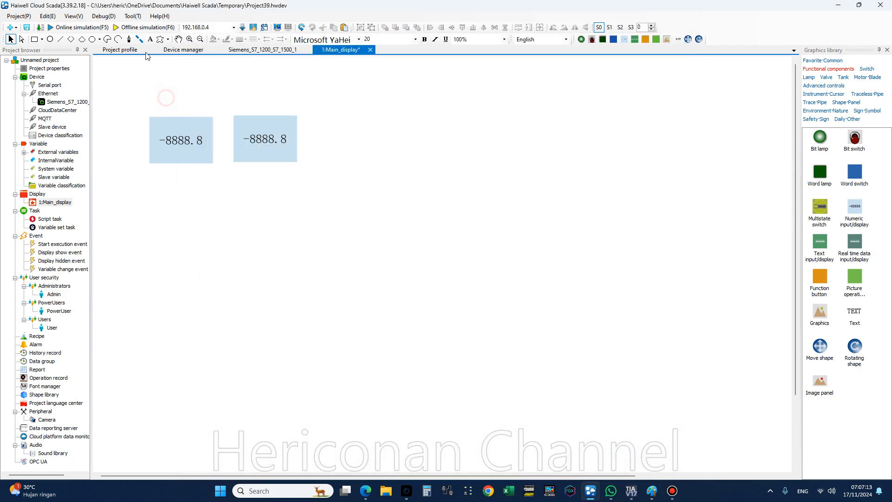
Add a text label reading HSC above the first numeric display
{"action": "left_click", "coordinate": [150, 39]}
{"action": "left_click", "coordinate": [146, 90]}
{"action": "left_click_drag", "start_coordinate": [187, 105], "coordinate": [163, 106]}
{"action": "double_click", "coordinate": [155, 101]}
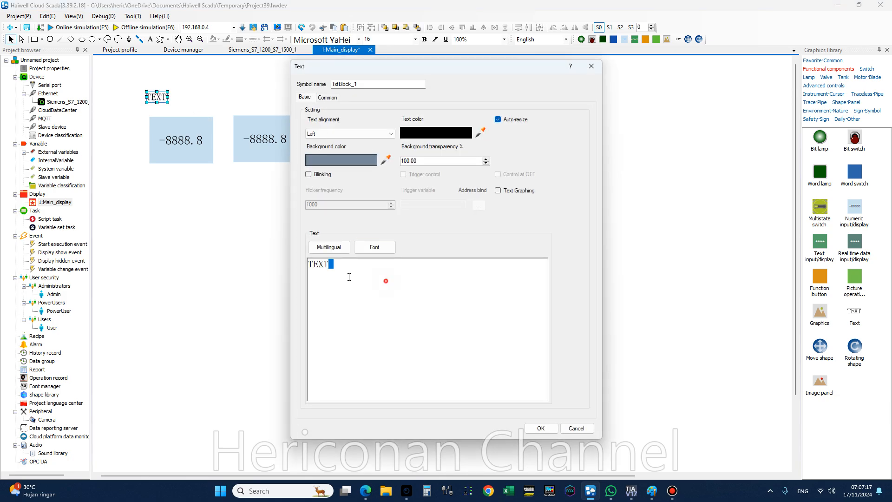
{"action": "double_click", "coordinate": [384, 277]}
{"action": "type", "text": "HSC"}
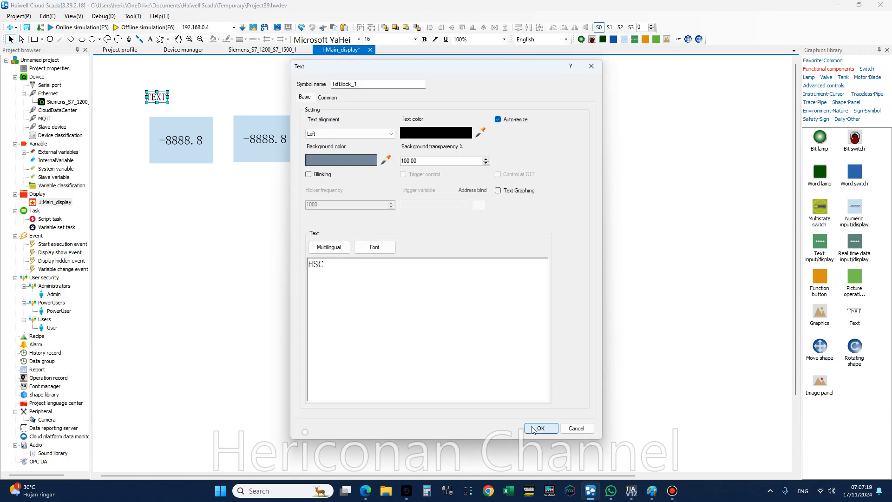
{"action": "left_click", "coordinate": [540, 428]}
Copy the HSC label above the second numeric display, change its text to TEMPERATUR and align it over the display
{"action": "left_click_drag", "start_coordinate": [168, 101], "coordinate": [265, 107]}
{"action": "key", "text": "ctrl+c"}
{"action": "key", "text": "ctrl+v"}
{"action": "double_click", "coordinate": [265, 107]}
{"action": "double_click", "coordinate": [361, 268]}
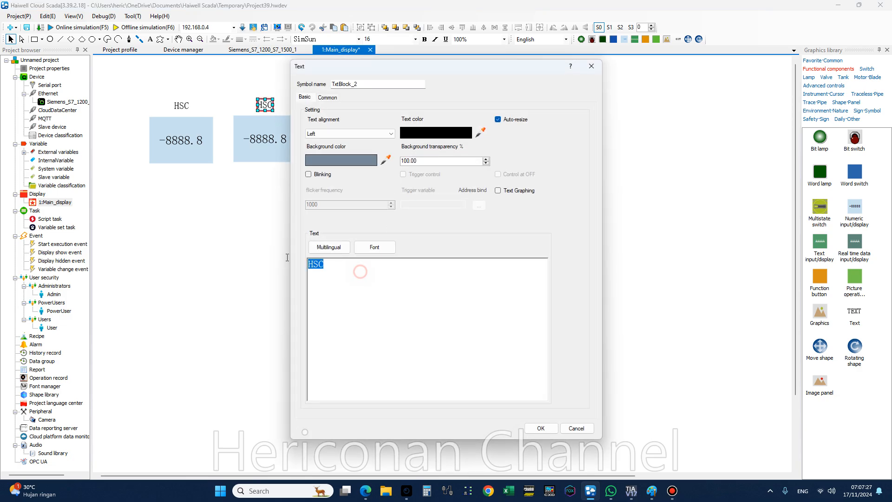
{"action": "type", "text": "TEMPERATUR"}
{"action": "left_click", "coordinate": [531, 431]}
{"action": "left_click_drag", "start_coordinate": [274, 105], "coordinate": [256, 110]}
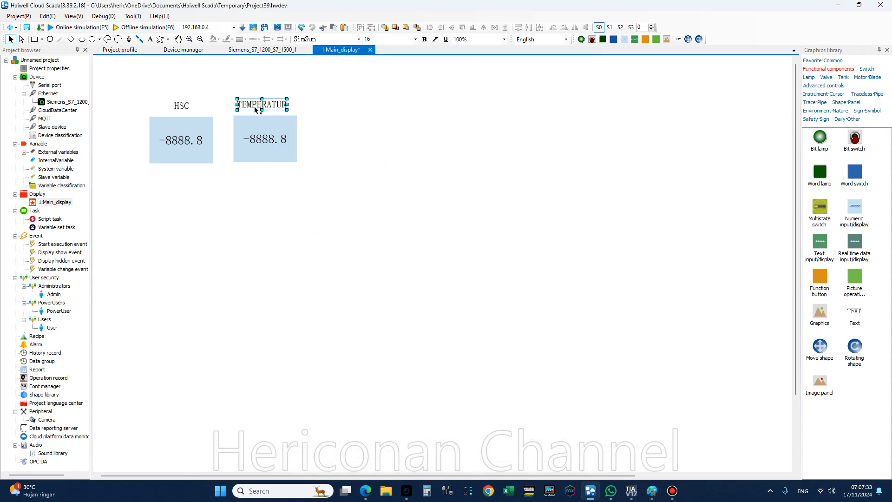
Save the SCADA project under the file name TEST SCALING and accept the font replacement
{"action": "left_click", "coordinate": [27, 27]}
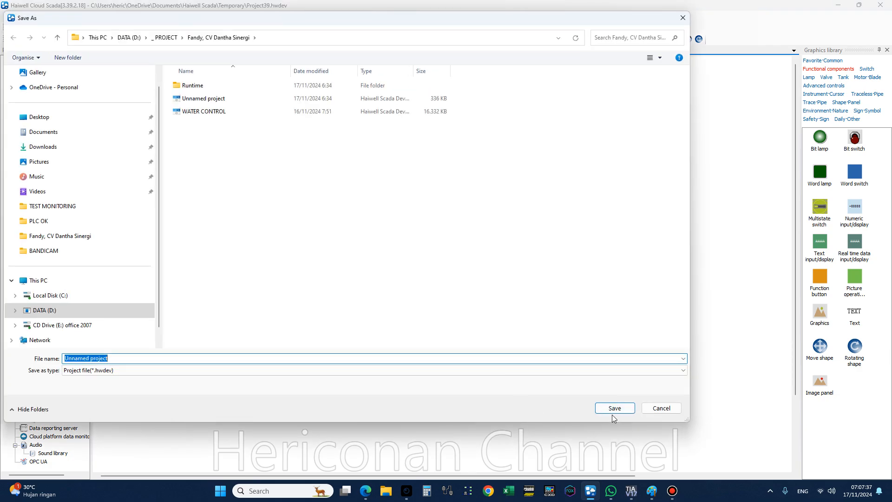
{"action": "left_click", "coordinate": [181, 358]}
{"action": "left_click_drag", "start_coordinate": [175, 358], "coordinate": [39, 370]}
{"action": "type", "text": "TEST SCALING"}
{"action": "key", "text": "Return"}
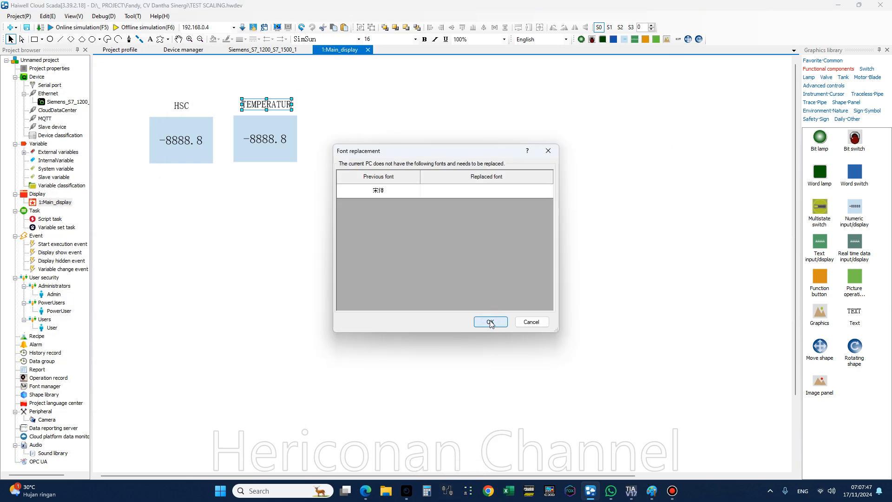
{"action": "left_click", "coordinate": [491, 322]}
Start the online simulation, move its window clear of the editor and minimize the Haiwell editor to reveal TIA Portal
{"action": "left_click", "coordinate": [122, 28]}
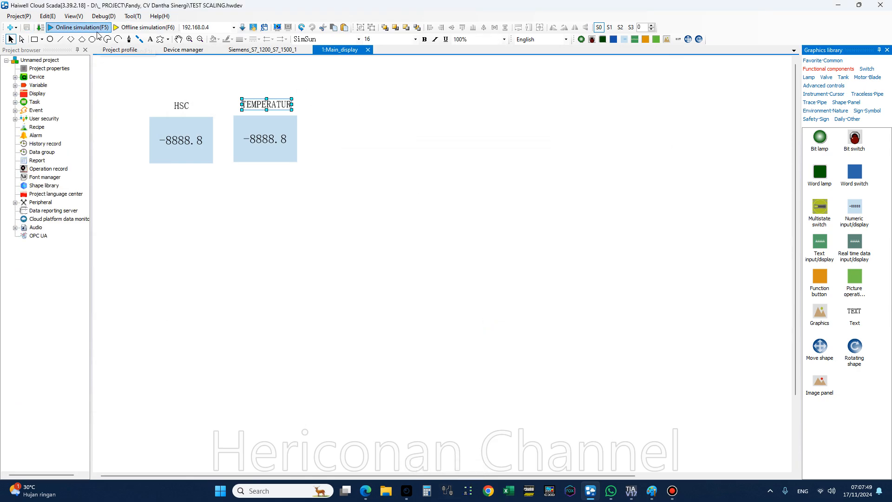
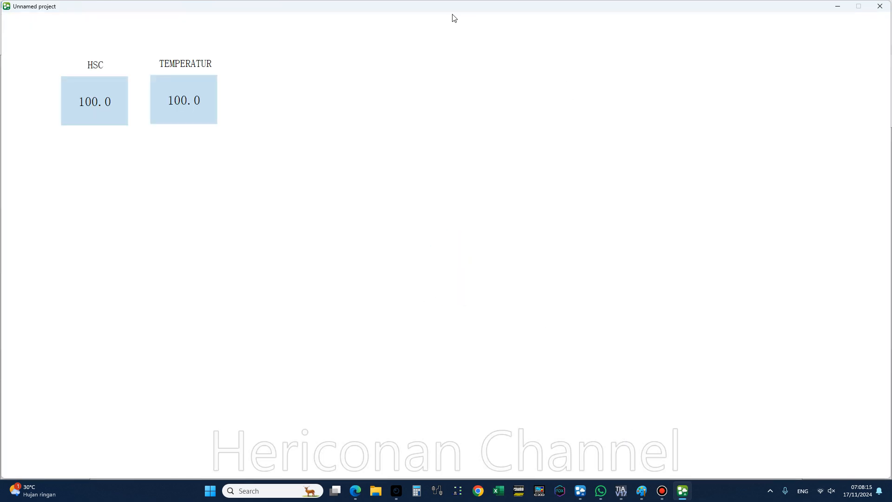
{"action": "left_click_drag", "start_coordinate": [454, 9], "coordinate": [746, 249]}
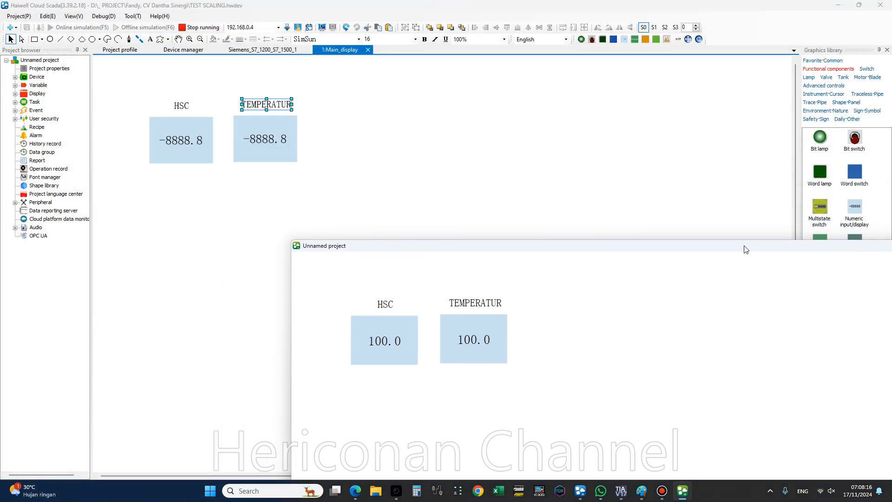
{"action": "left_click", "coordinate": [838, 6]}
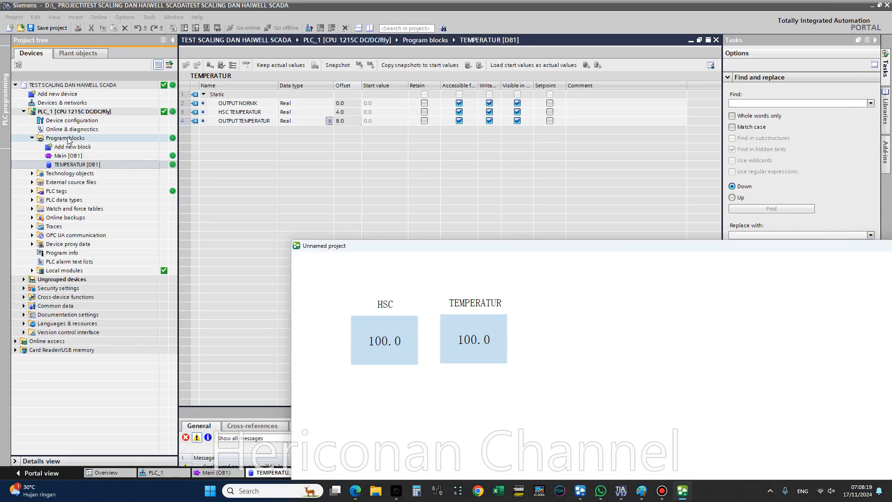
Open Main [OB1] in TIA Portal and arrange the simulation window and webcam viewer around Network 1 for live comparison
{"action": "left_click", "coordinate": [68, 156]}
{"action": "double_click", "coordinate": [68, 156]}
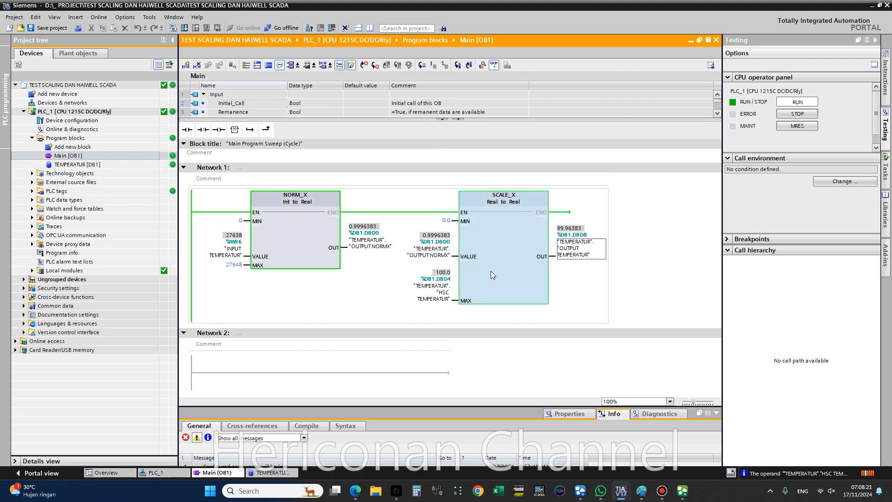
{"action": "key", "text": "alt+Tab"}
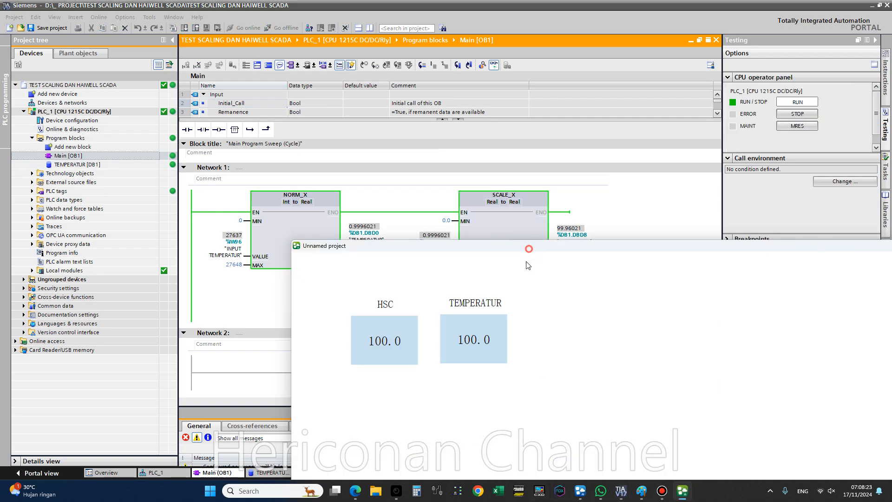
{"action": "left_click_drag", "start_coordinate": [534, 246], "coordinate": [555, 327]}
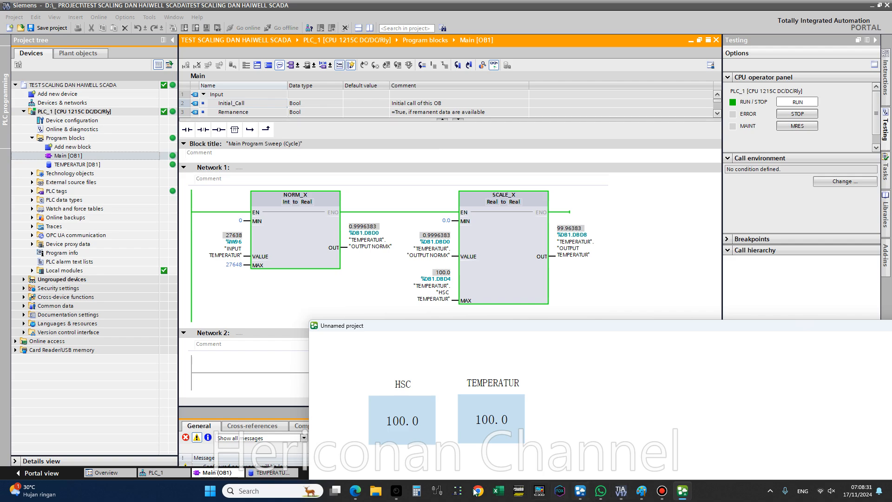
{"action": "left_click", "coordinate": [395, 488]}
{"action": "left_click_drag", "start_coordinate": [706, 293], "coordinate": [730, 39]}
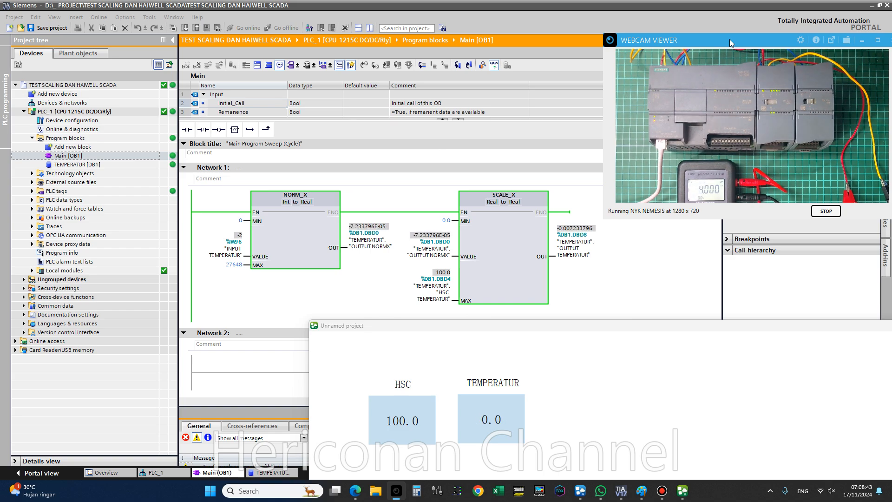
Set the HSC value to 400 in the running simulation and move its window back below Network 1
{"action": "left_click", "coordinate": [394, 423]}
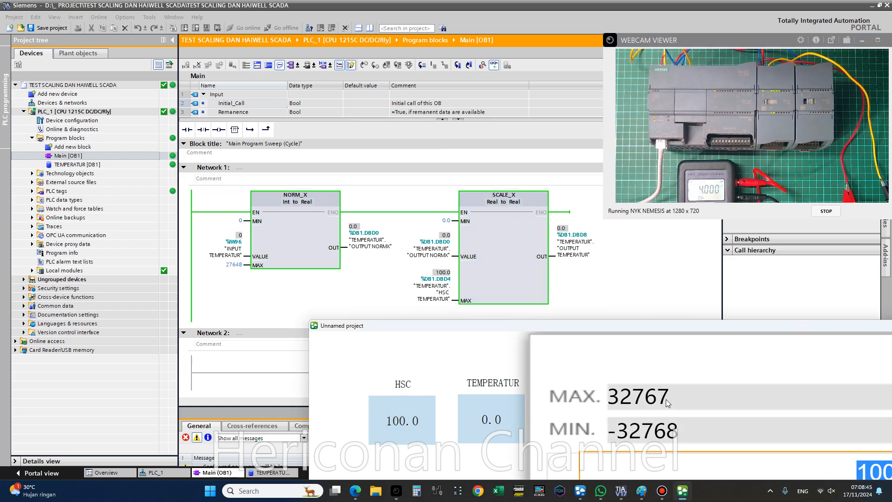
{"action": "left_click", "coordinate": [682, 345]}
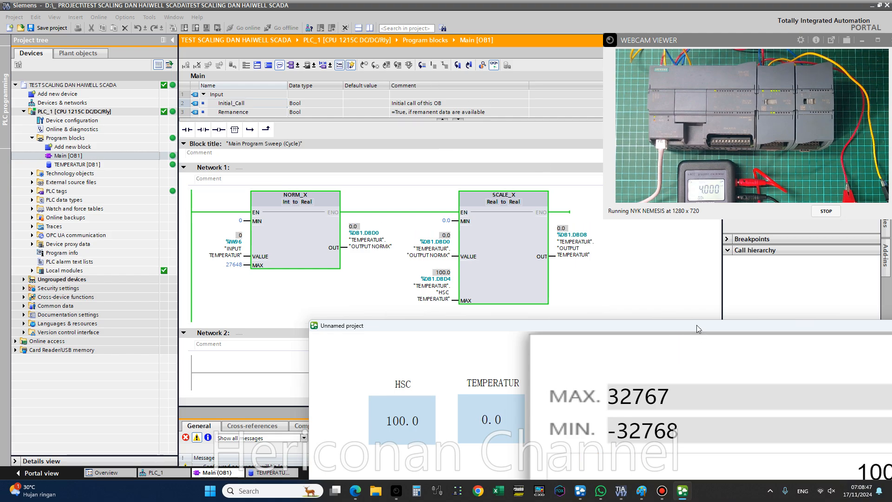
{"action": "left_click_drag", "start_coordinate": [698, 329], "coordinate": [496, 72]}
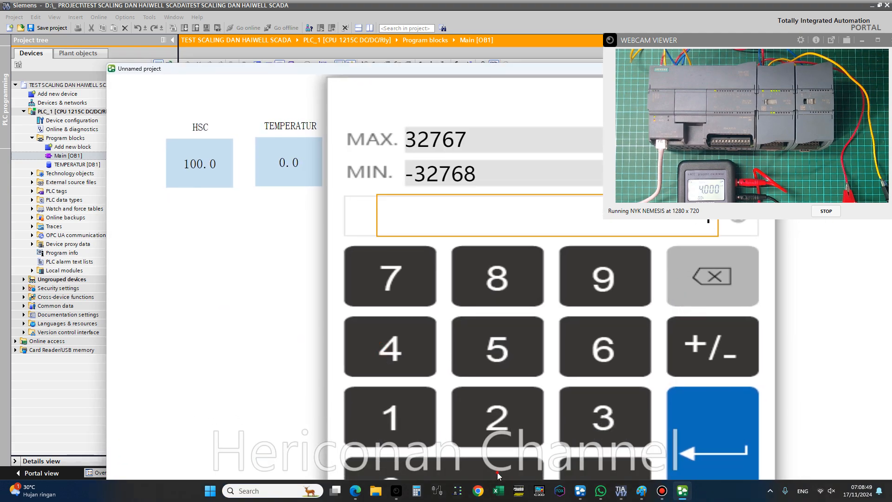
{"action": "double_click", "coordinate": [497, 475]}
{"action": "left_click_drag", "start_coordinate": [749, 42], "coordinate": [761, 12]}
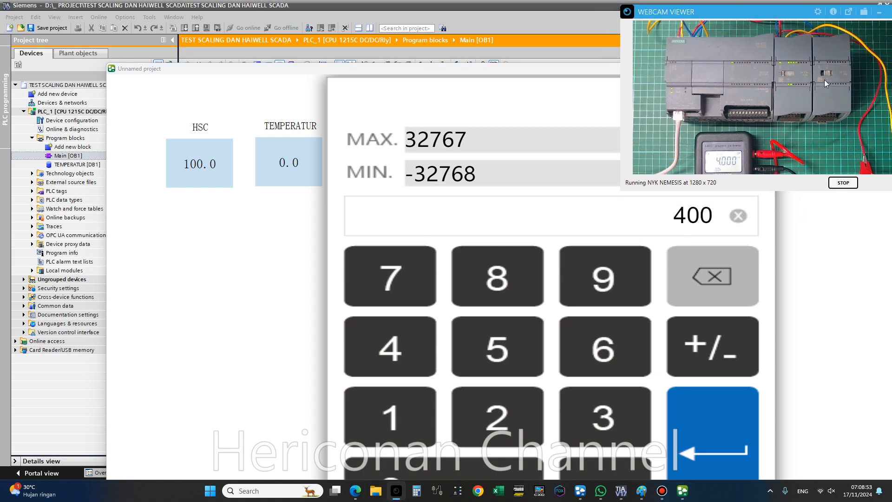
{"action": "left_click", "coordinate": [721, 424]}
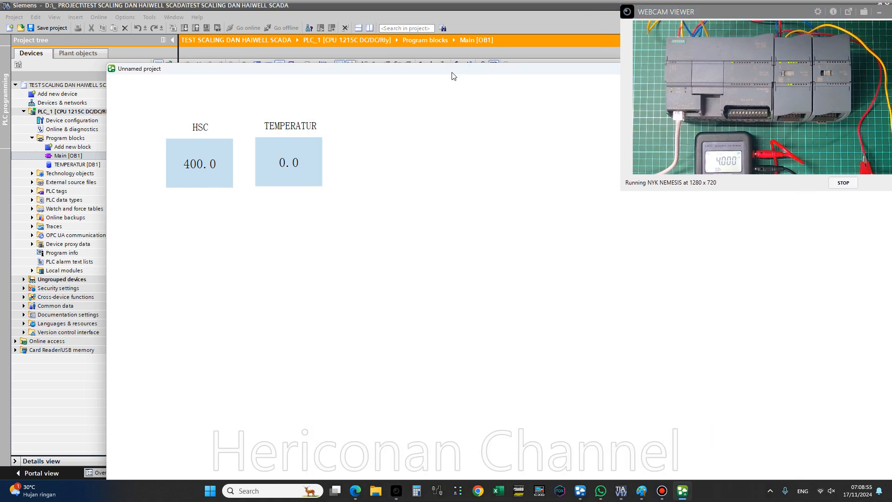
{"action": "left_click_drag", "start_coordinate": [453, 75], "coordinate": [588, 327]}
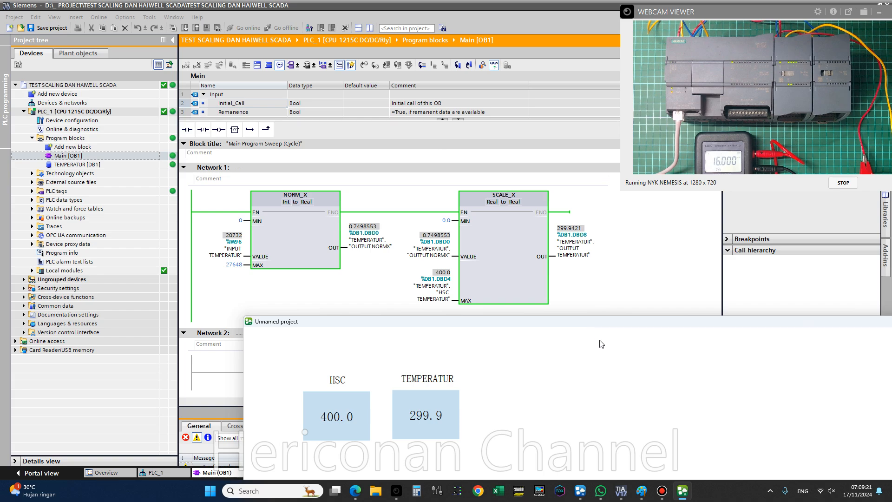
{"action": "left_click", "coordinate": [669, 496]}
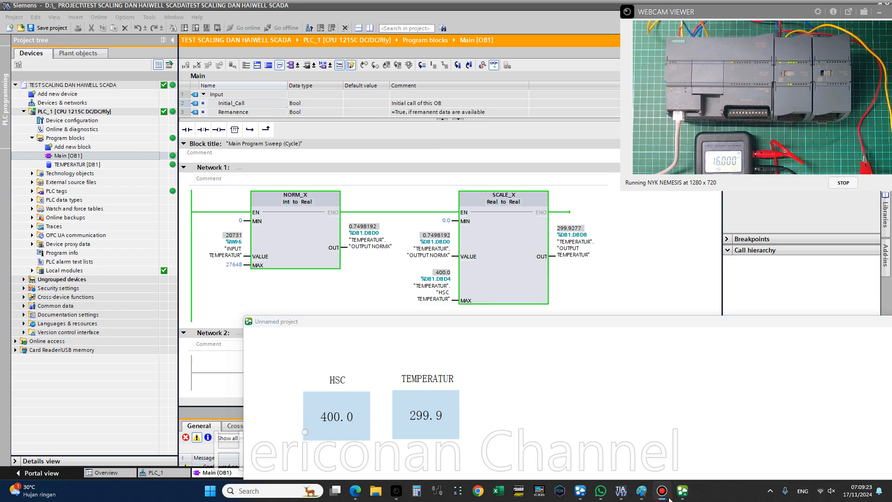